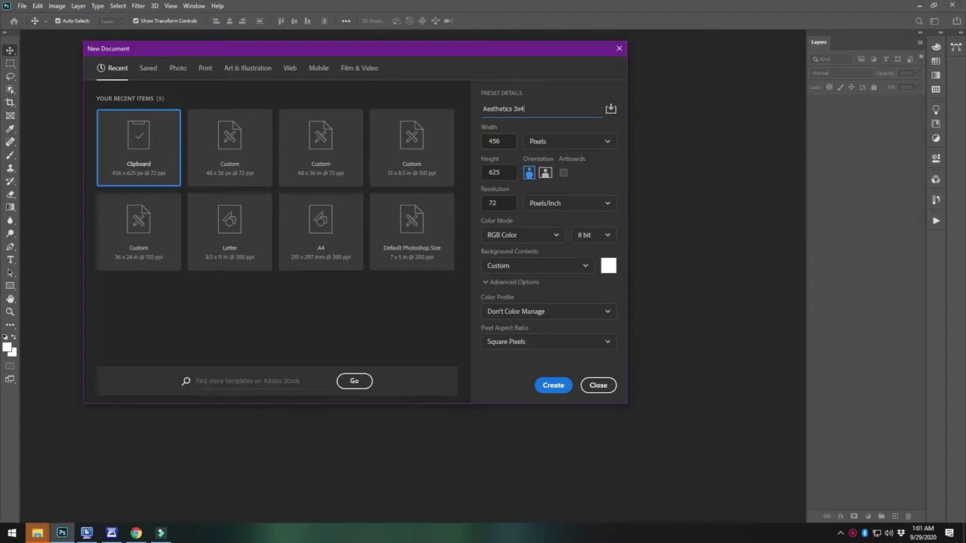
- Set the new document's size to 48 by 36 inches and create it at 72 pixels/inch
left_click(537, 142)
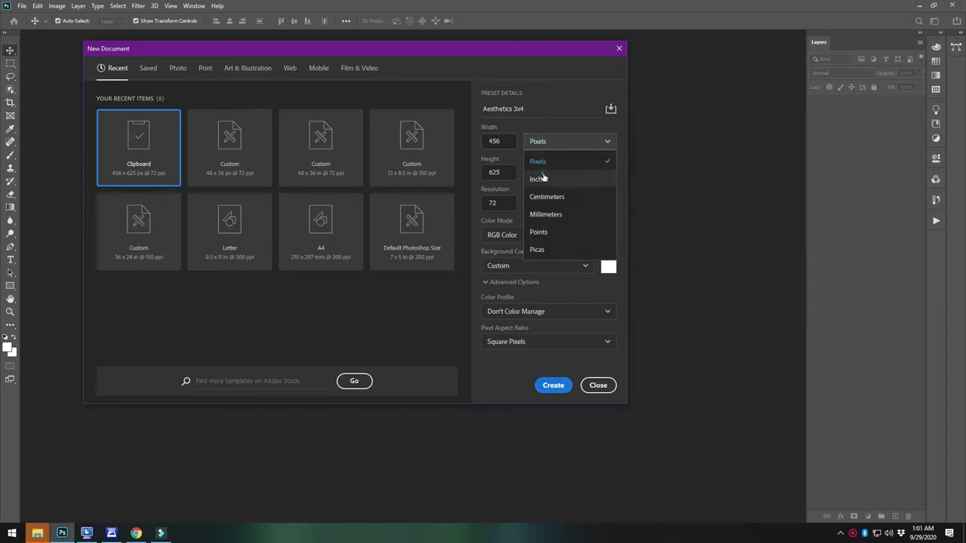
left_click(539, 179)
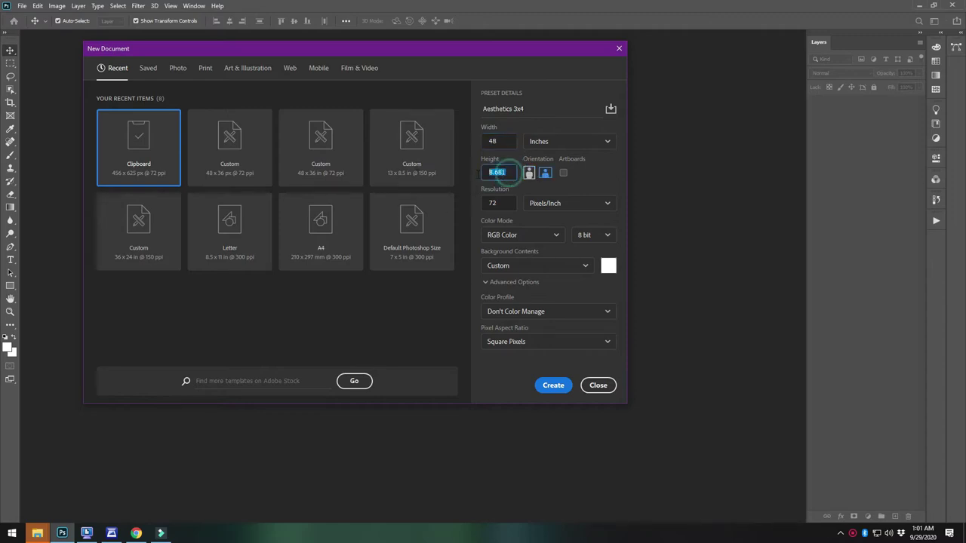
left_click(558, 388)
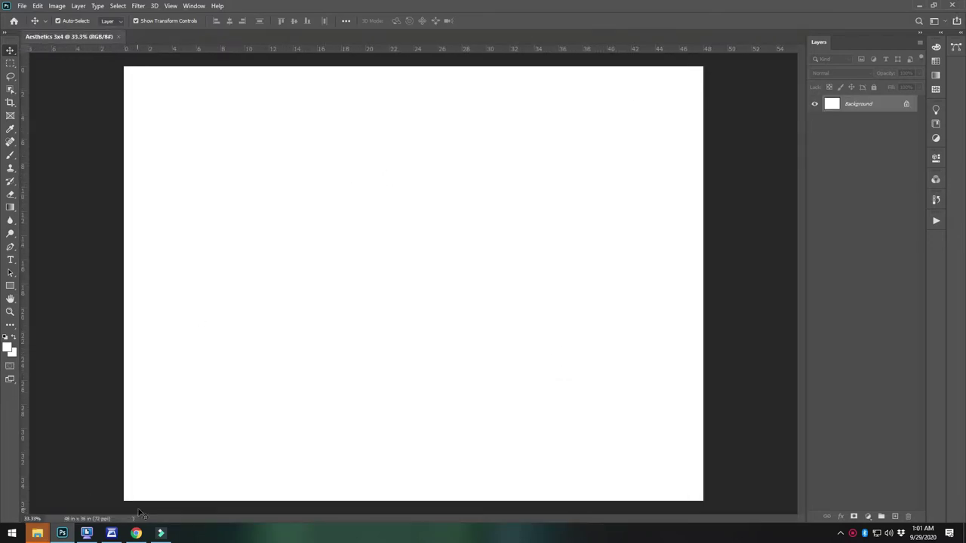
- Copy the framed-pictures wall image from Chrome, paste it into the document, and scale it to full canvas height against the left edge
left_click(136, 533)
right_click(684, 178)
left_click(788, 279)
key("alt+Tab")
key("ctrl+v")
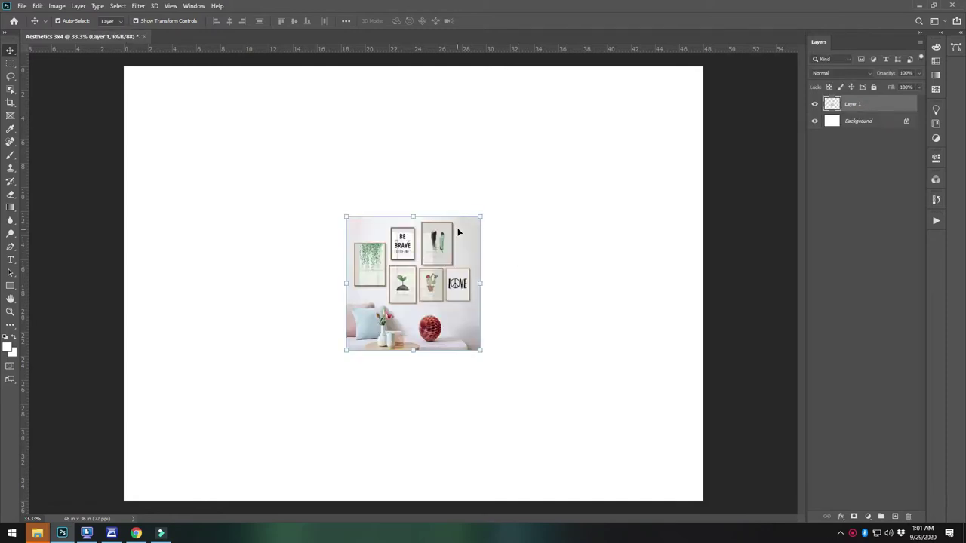
left_click_drag(480, 218, 682, 119)
left_click_drag(349, 352, 160, 465)
left_click_drag(373, 396, 298, 389)
key("Return")
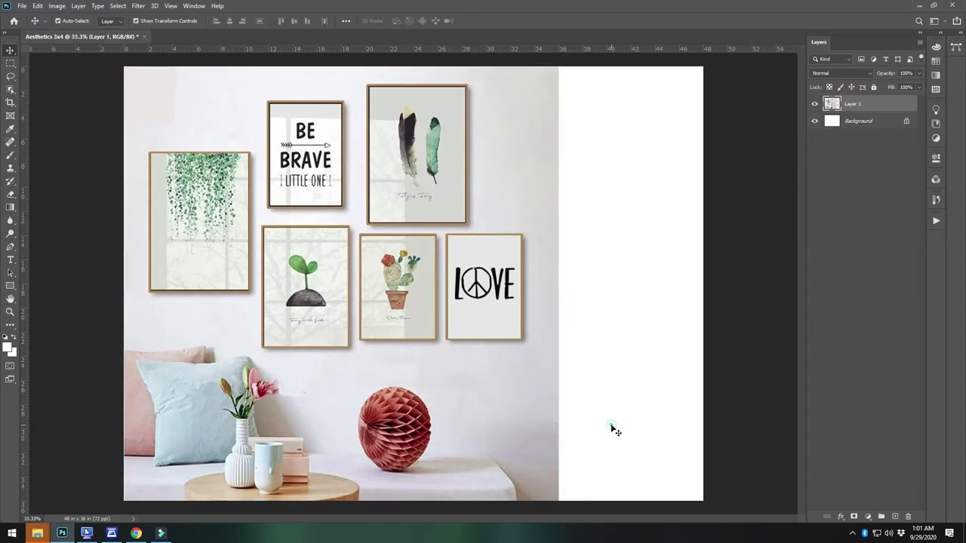
- Sample the light grey wall colour and brush it over the blank right part of the canvas, blending across the image edge on Layer 1
left_click(613, 428)
key("i")
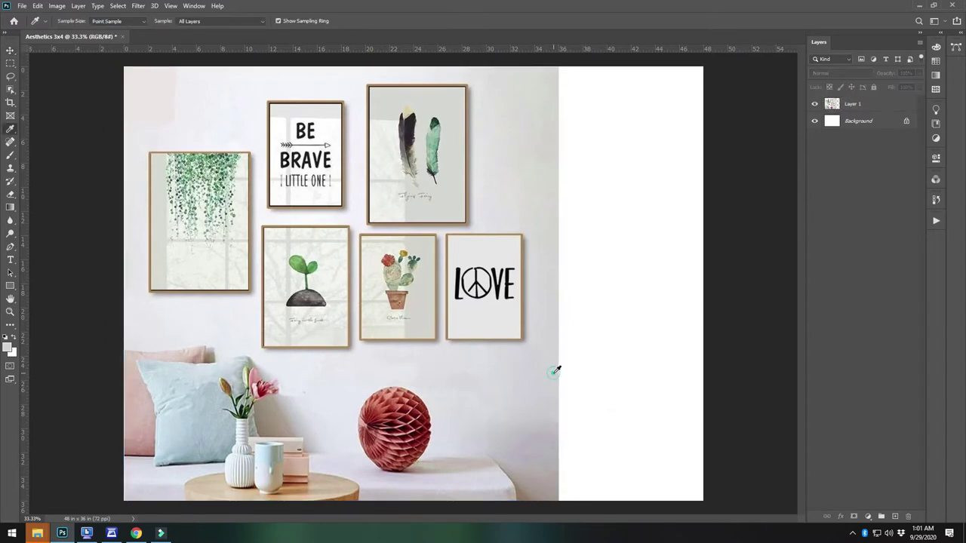
key("b")
left_click(871, 98)
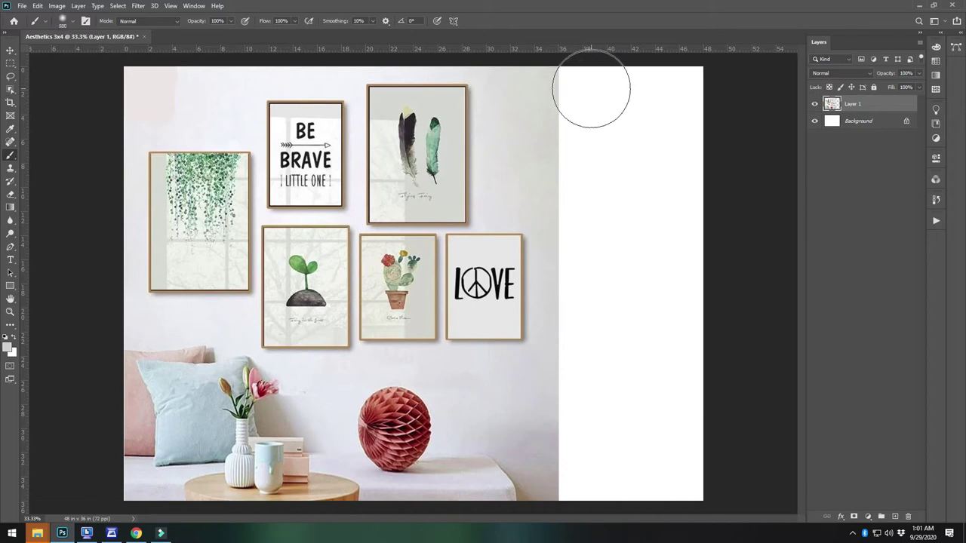
mouse_move(571, 75)
left_mouse_down()
mouse_move(577, 173)
mouse_move(575, 95)
mouse_move(599, 80)
mouse_move(583, 401)
mouse_move(587, 151)
left_mouse_up()
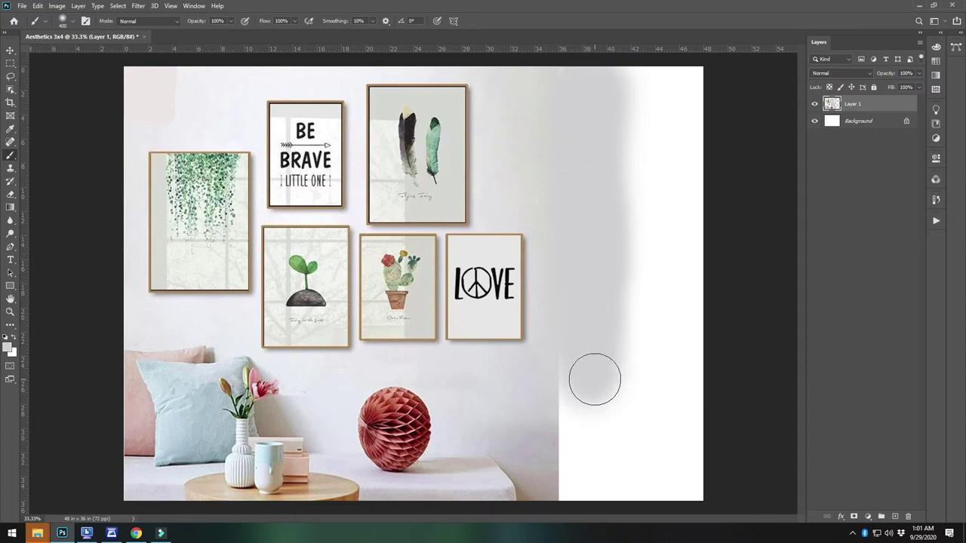
mouse_move(632, 295)
left_mouse_down()
mouse_move(664, 97)
mouse_move(646, 226)
left_mouse_up()
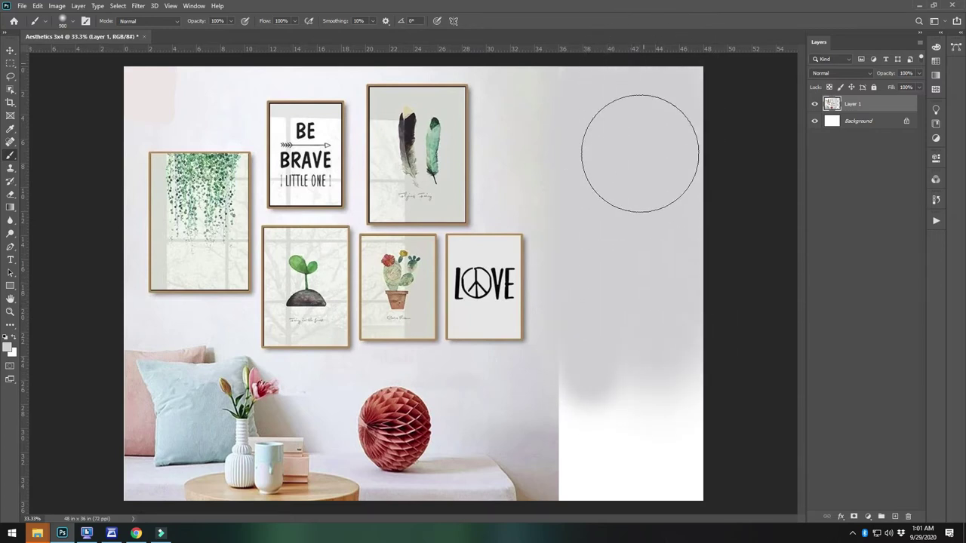
mouse_move(614, 457)
left_mouse_down()
mouse_move(620, 469)
mouse_move(614, 410)
mouse_move(646, 507)
left_mouse_up()
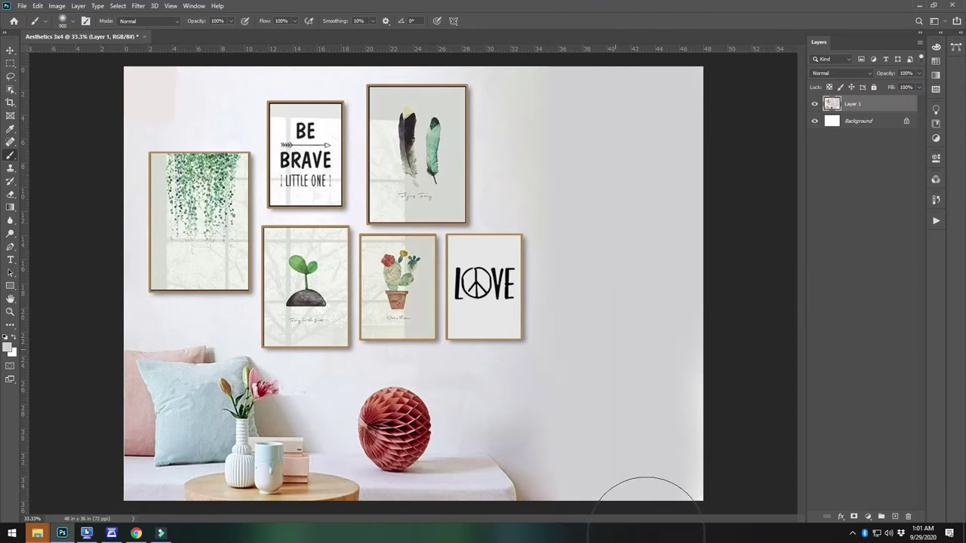
left_click_drag(679, 340, 659, 67)
left_click_drag(670, 134, 717, 425)
- Select the hanging-leaves artwork inside the far-left frame with a rectangular marquee and delete it
left_click(10, 51)
left_click(13, 62)
left_click(10, 50)
scroll(173, 181, "up", 5)
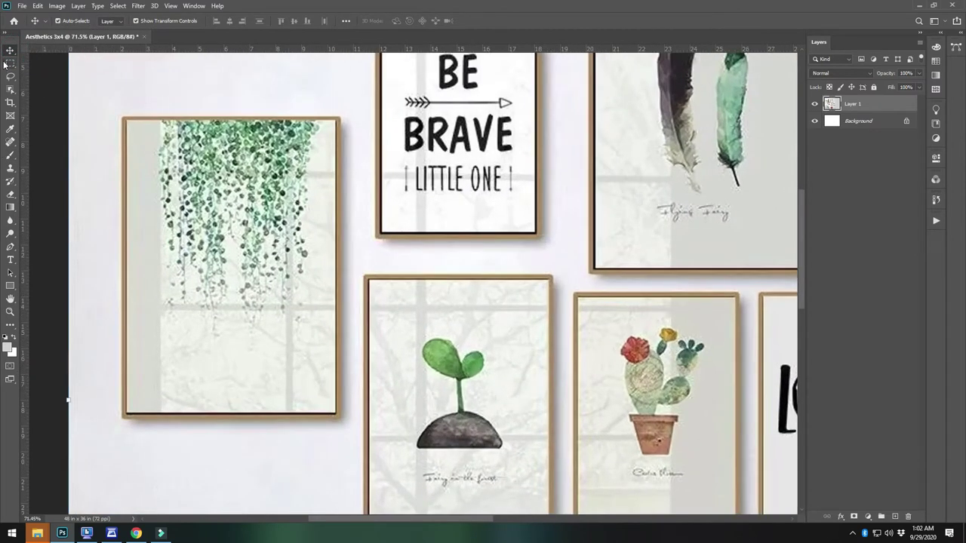
left_click(10, 64)
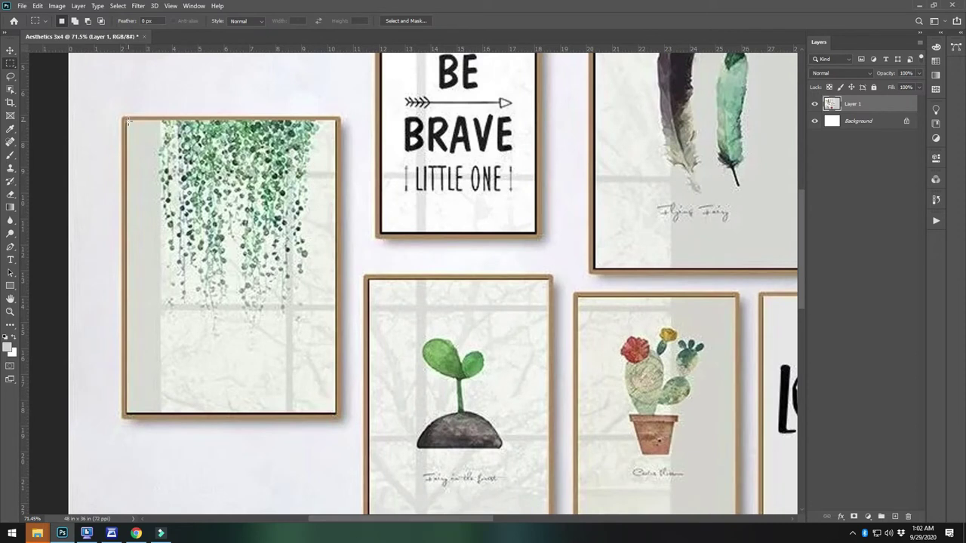
left_click_drag(126, 119, 337, 413)
key("Delete")
- Select and delete the sprout artwork and the cactus artwork inside the two lower frames
scroll(381, 195, "down", 3)
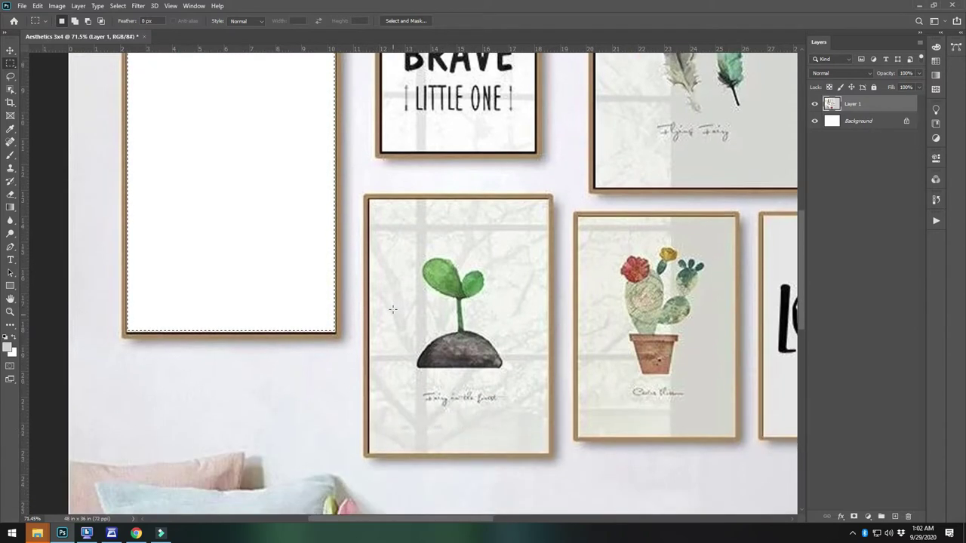
left_click_drag(413, 259, 550, 436)
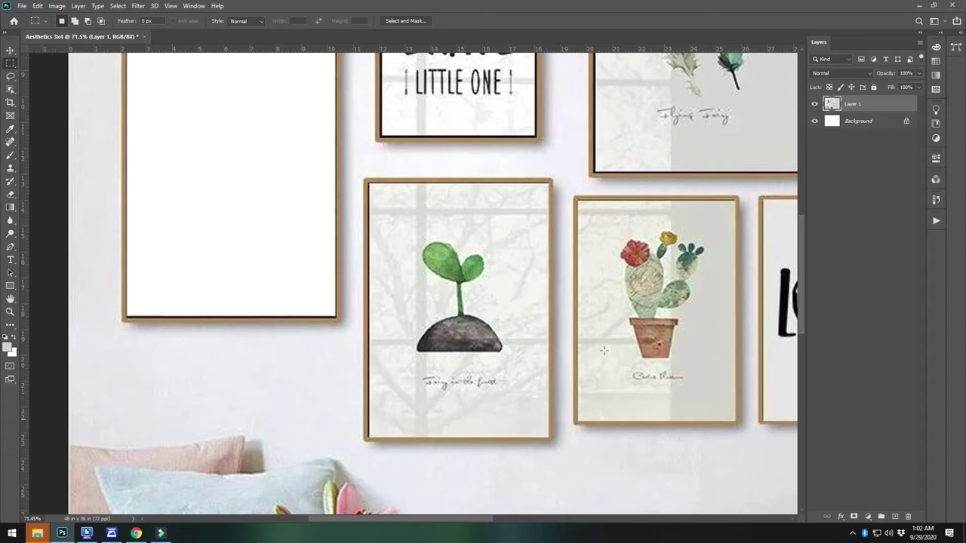
key("Delete")
left_click_drag(579, 202, 733, 420)
key("Delete")
- Select and delete the "BE BRAVE" print and the feathers artwork inside the two upper frames
scroll(401, 81, "up", 5)
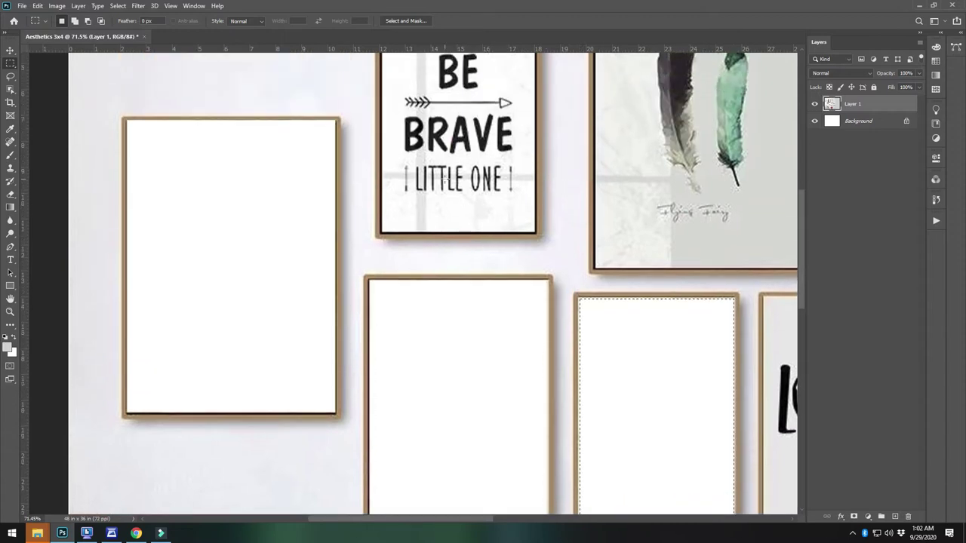
left_click_drag(486, 245, 534, 312)
key("Delete")
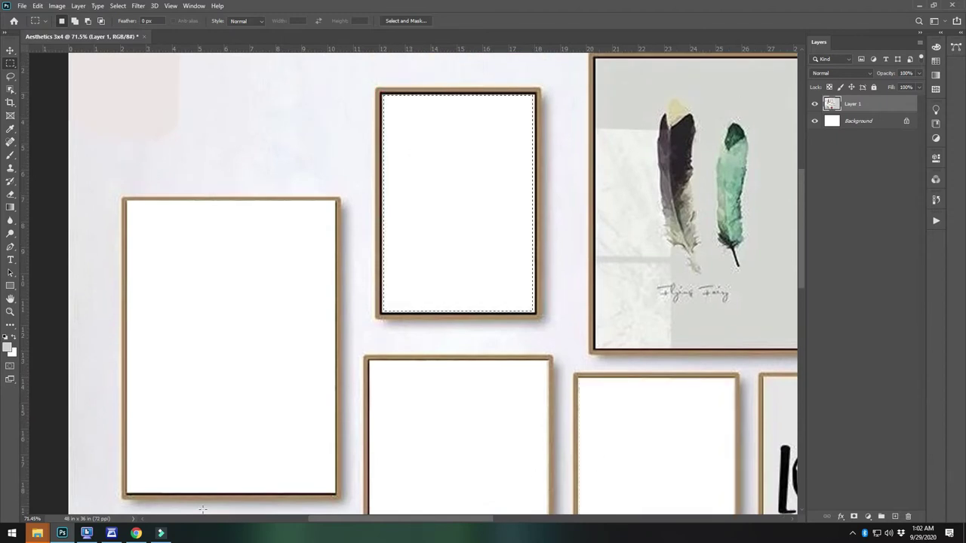
left_click_drag(361, 519, 401, 525)
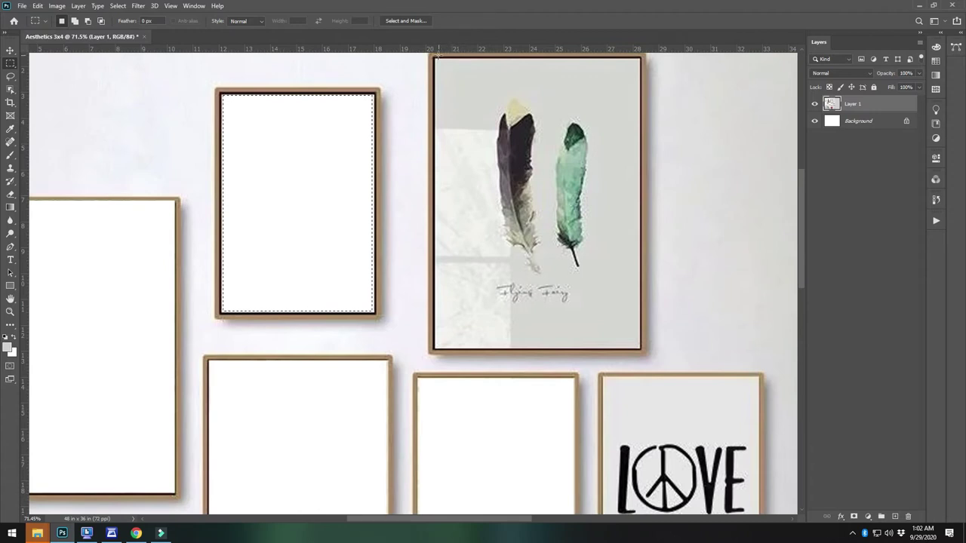
left_click_drag(434, 59, 637, 351)
key("Delete")
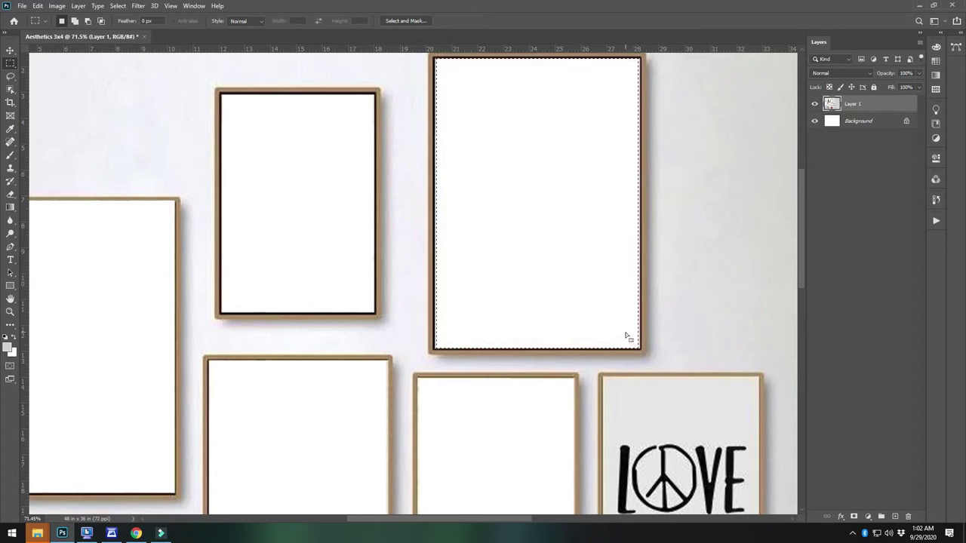
- Select and delete the "LOVE" print inside the lower right frame and clear the selection
scroll(463, 373, "down", 5)
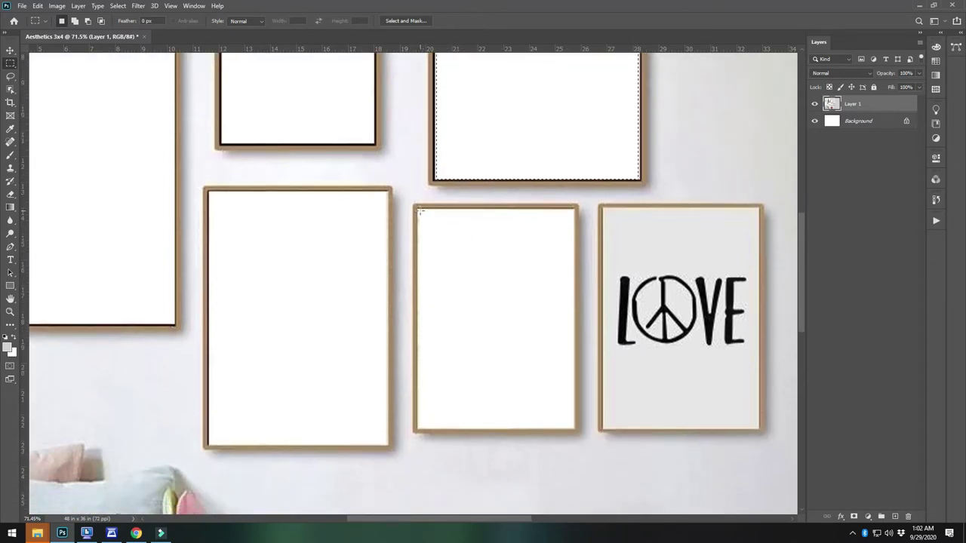
left_click_drag(462, 287, 573, 428)
left_click_drag(602, 207, 759, 428)
key("Delete")
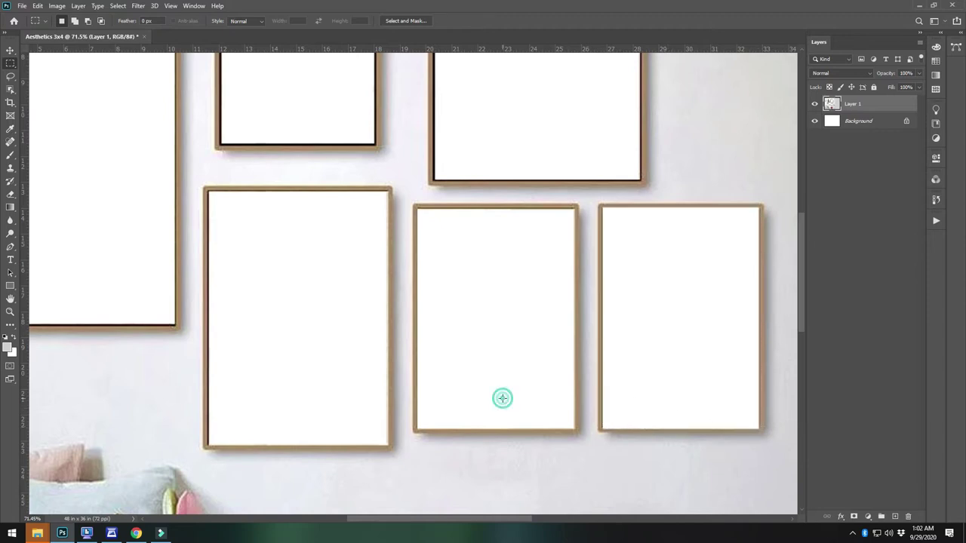
scroll(468, 377, "down", 5)
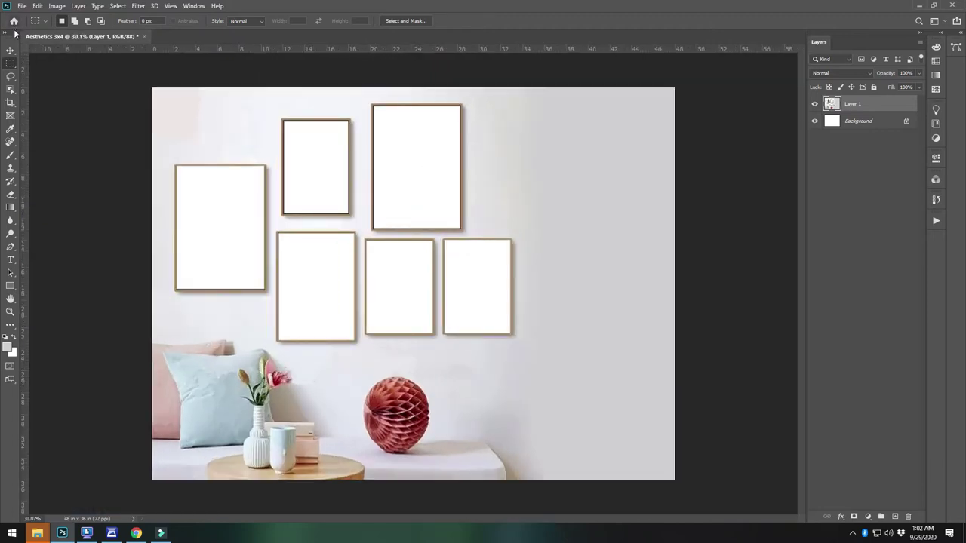
left_click(10, 50)
left_click(59, 119)
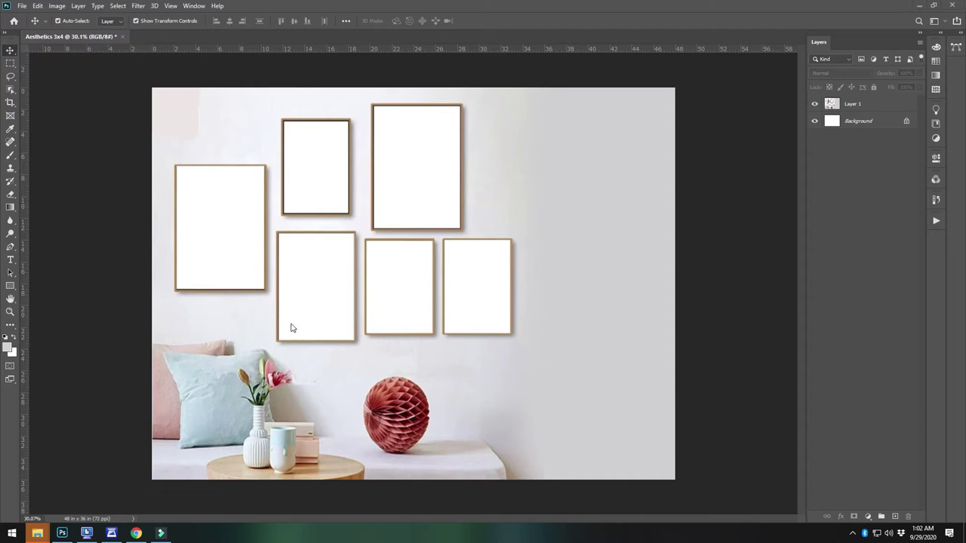
- Place the chin-on-hand portrait from the TANGGAP FILES folder into the document and position it over the far-left frame
mouse_move(39, 534)
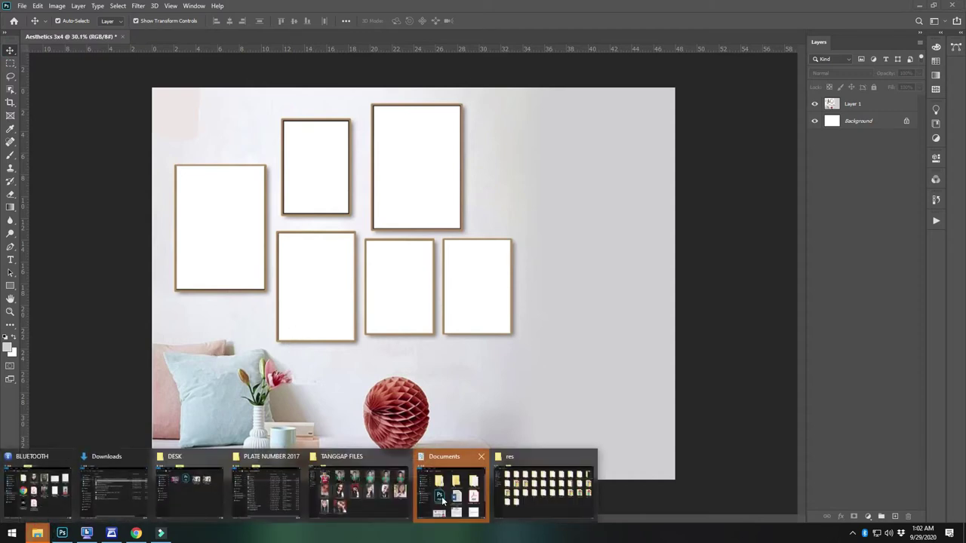
left_click(392, 490)
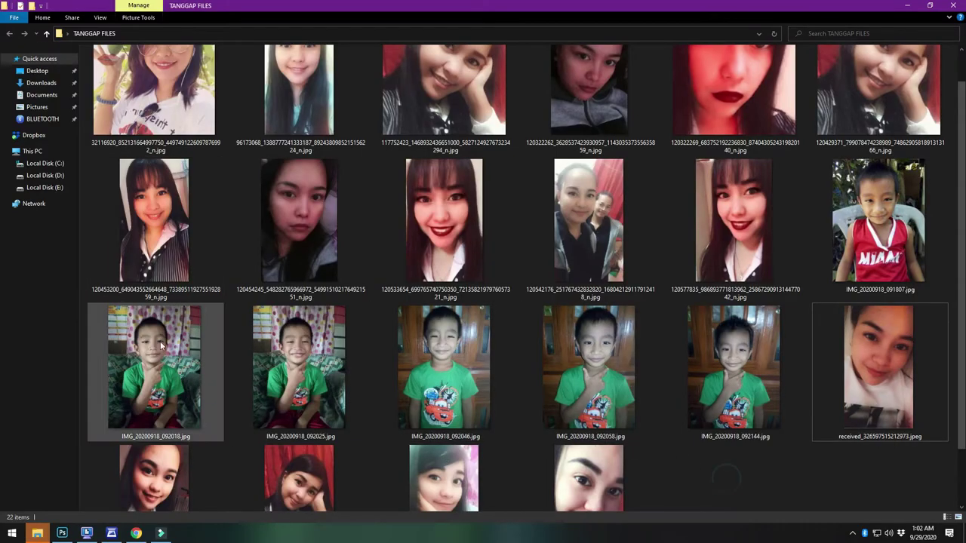
scroll(577, 392, "down", 1)
left_click(446, 438)
key("alt+Tab")
left_click_drag(384, 396, 264, 284)
key("Return")
left_click_drag(423, 290, 225, 241)
key("ctrl+t")
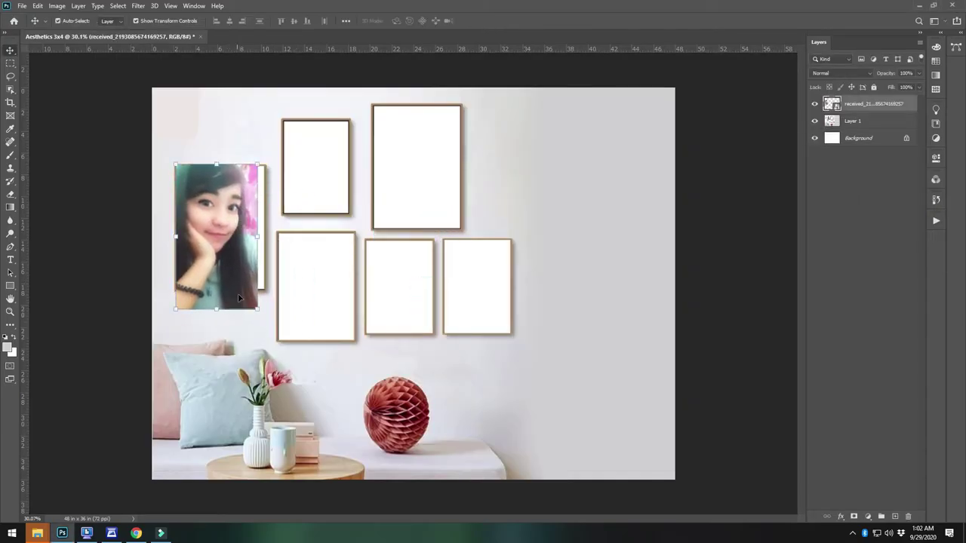
- Move the chin-on-hand portrait to the lower frame above the flower vase and put its layer beneath Layer 1
left_click_drag(254, 276, 356, 373)
key("ctrl+t")
left_click_drag(896, 98, 857, 132)
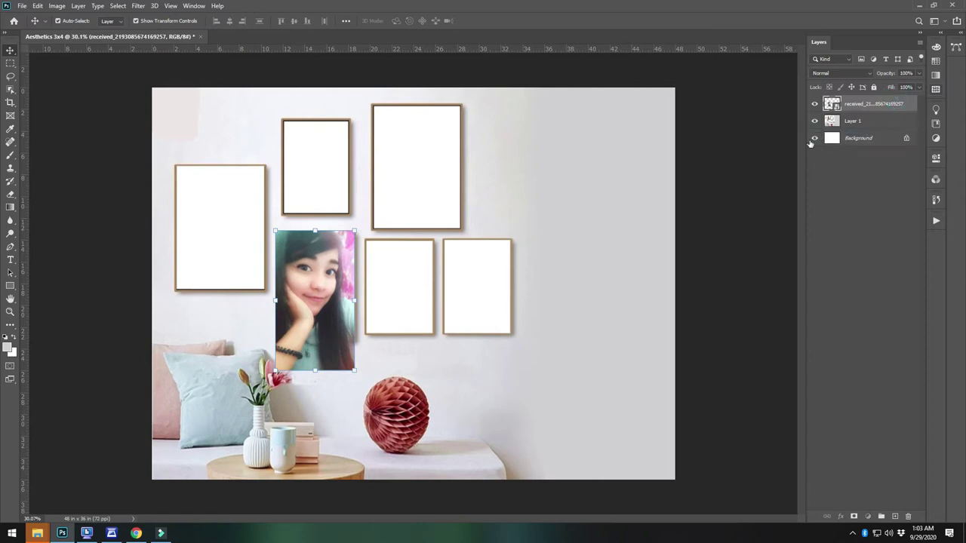
left_click(744, 385)
- Place the portrait of the woman wearing glasses from the TANGGAP FILES folder behind the small upper frame
key("alt+Tab")
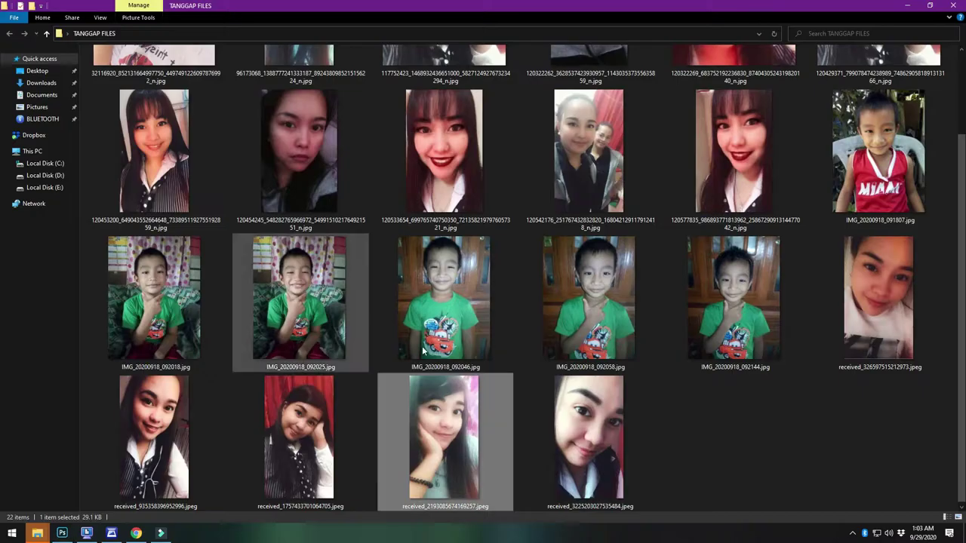
scroll(583, 288, "up", 1)
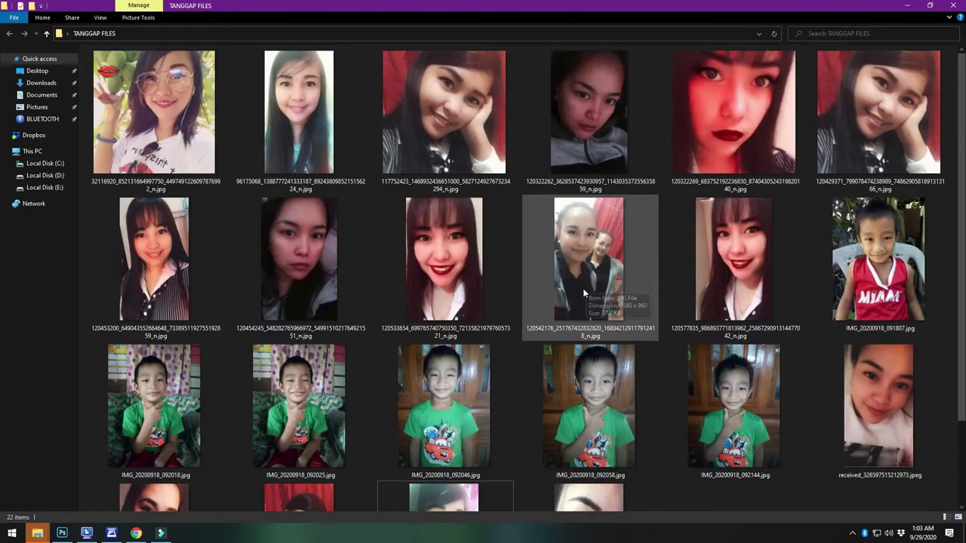
left_click(312, 142)
left_click_drag(181, 143, 307, 161)
key("alt+Tab")
- Rasterize the glasses portrait and delete the part that spills into the far-left frame
left_click(10, 63)
mouse_move(210, 95)
left_mouse_down()
mouse_move(230, 262)
mouse_move(271, 295)
left_mouse_up()
key("Delete")
key("Return")
key("Delete")
key("Return")
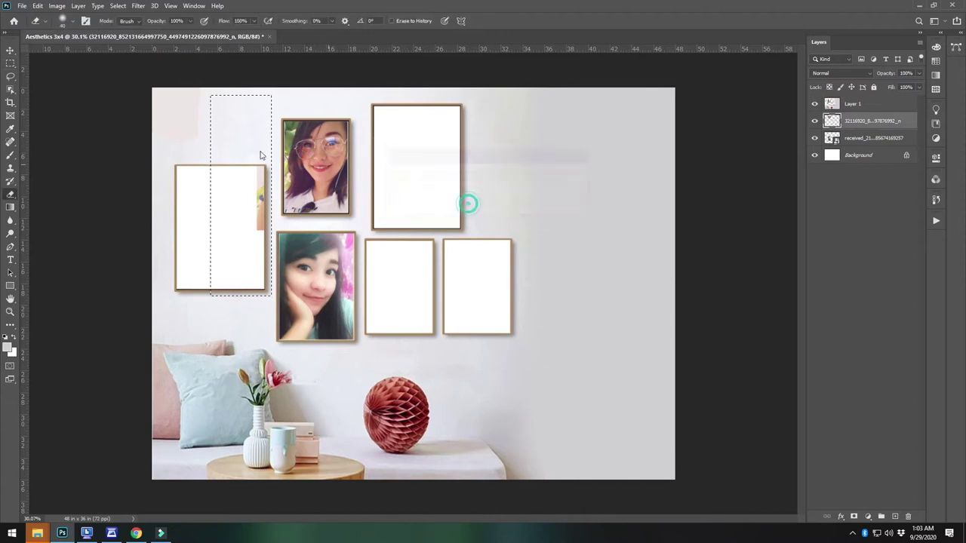
left_click_drag(413, 217, 446, 280)
left_click(16, 48)
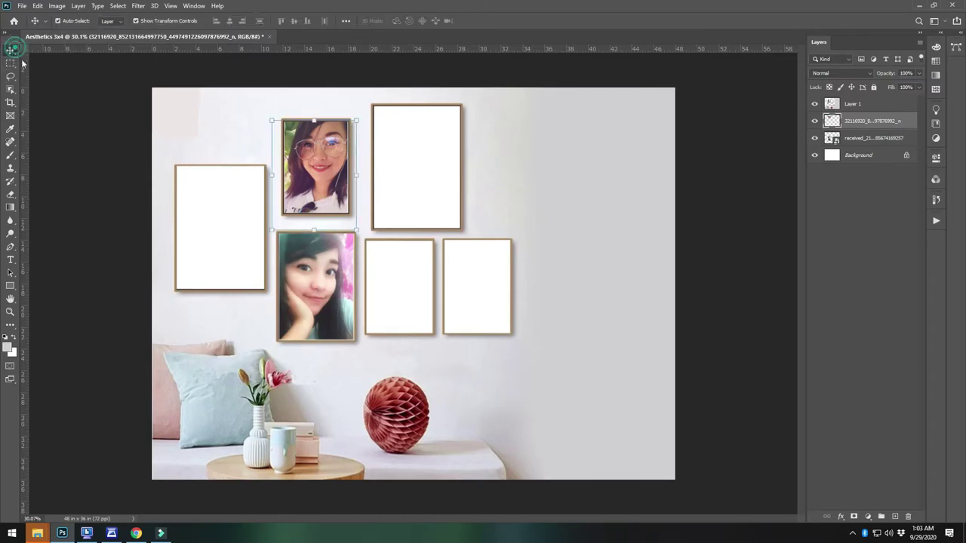
- Place the red-curtain portrait with the head resting on a hand beneath Layer 1 and scale it to fill the large upper frame
key("alt+Tab")
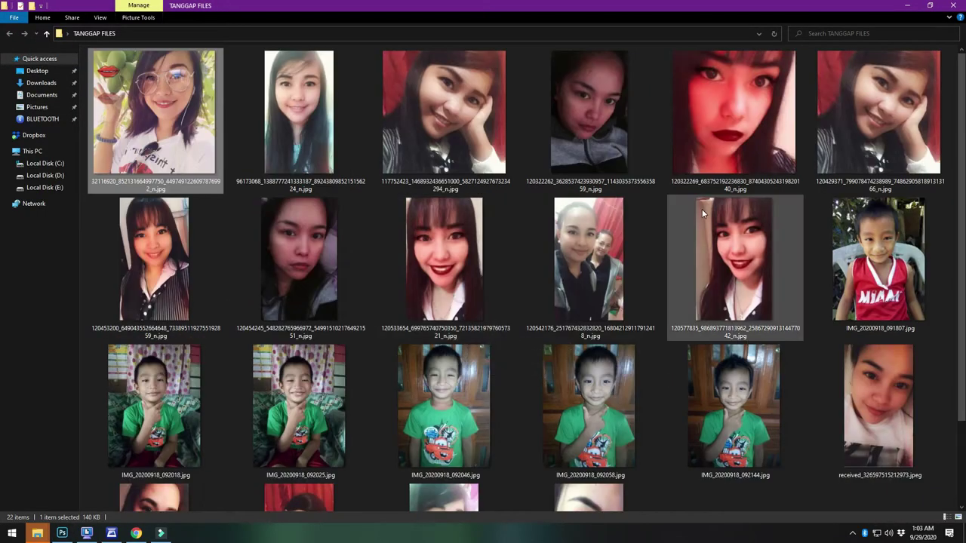
scroll(688, 208, "down", 2)
left_click_drag(291, 450, 394, 196)
key("Return")
left_click_drag(443, 225, 465, 254)
left_click_drag(437, 185, 461, 180)
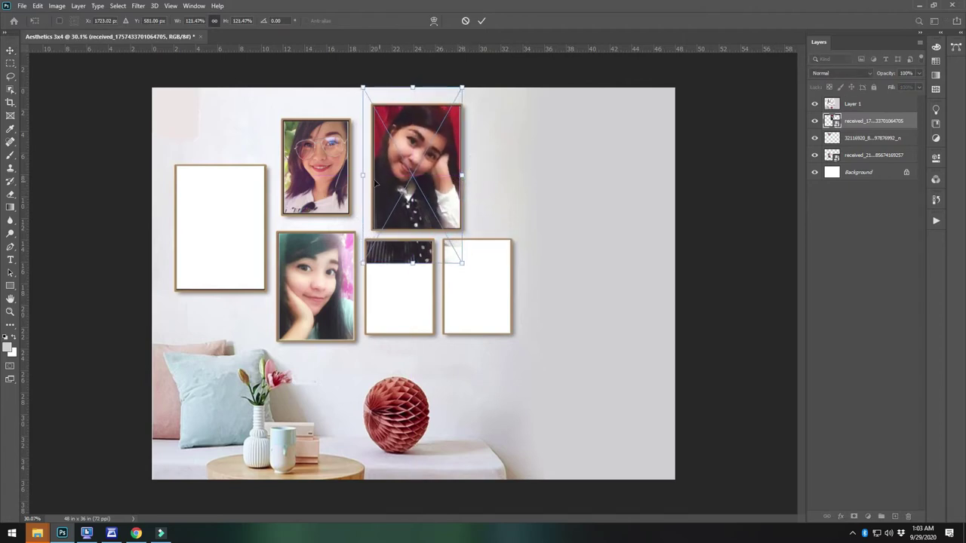
left_click_drag(366, 175, 371, 176)
key("Return")
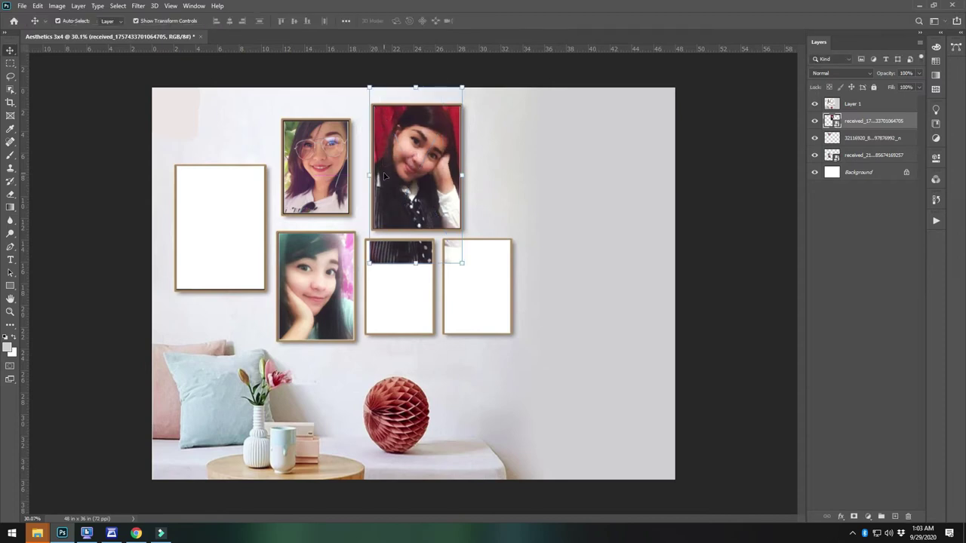
- Adjust the red-curtain portrait's width and move it from the large upper frame into the far-left frame
left_click_drag(364, 172, 361, 175)
key("Return")
left_click_drag(430, 172, 231, 239)
left_click(552, 314)
- Place the close-up portrait received_3225203027535484.jpeg from the TANGGAP FILES folder over the empty lower middle frame
key("alt+Tab")
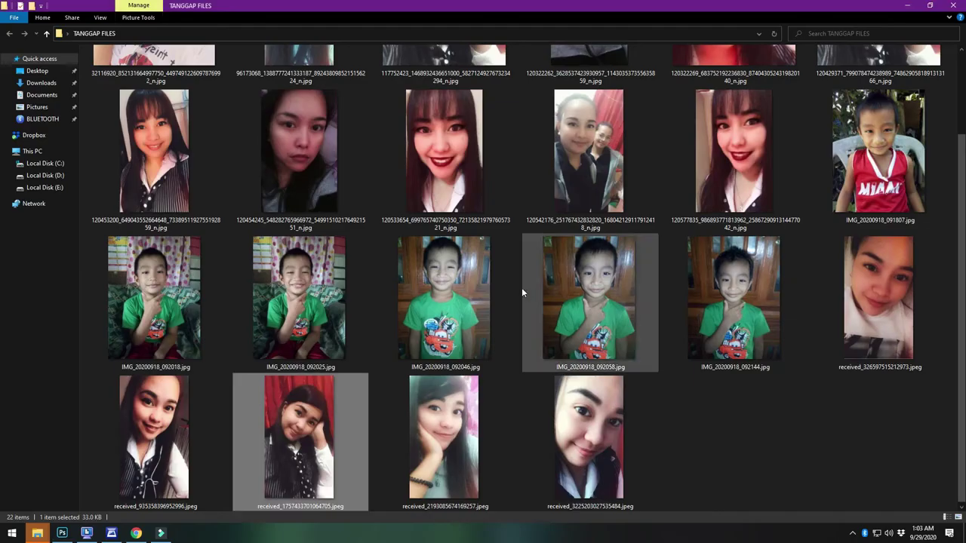
left_click(473, 491)
left_click_drag(609, 461, 433, 177)
key("alt+Tab")
left_click_drag(450, 244, 407, 317)
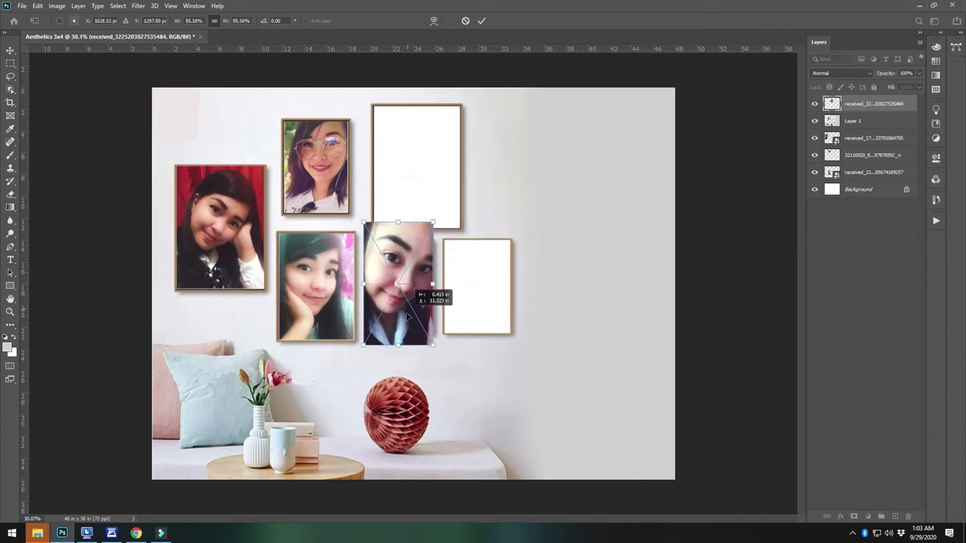
key("Return")
- Move the close-up portrait's layer beneath Layer 1 and adjust its position so the face fills the lower middle frame
left_click_drag(873, 104, 869, 166)
left_click(586, 373)
left_click_drag(413, 310, 416, 320)
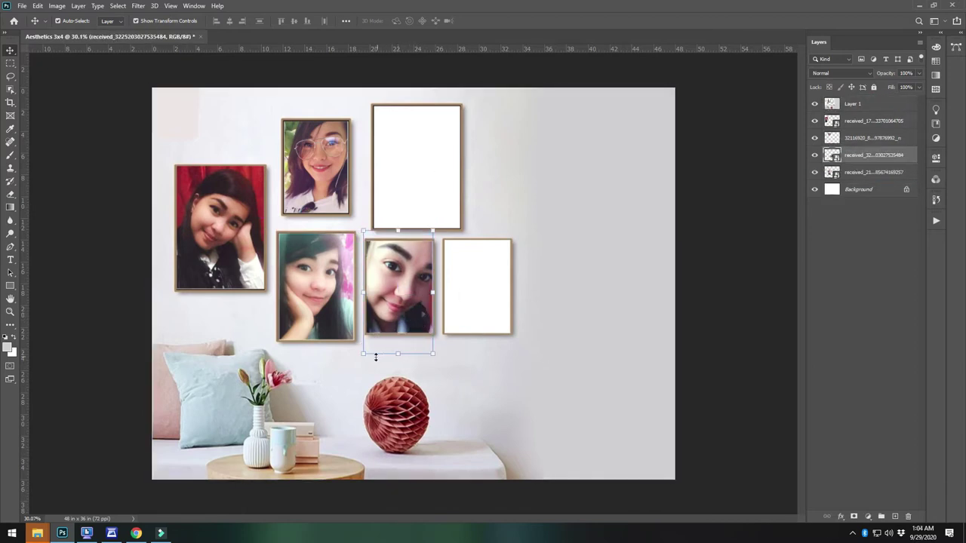
left_click(539, 378)
- Place the portrait received_935358396952996.jpeg from the TANGGAP FILES folder over the empty lower frame on the far side of the row
key("alt+Tab")
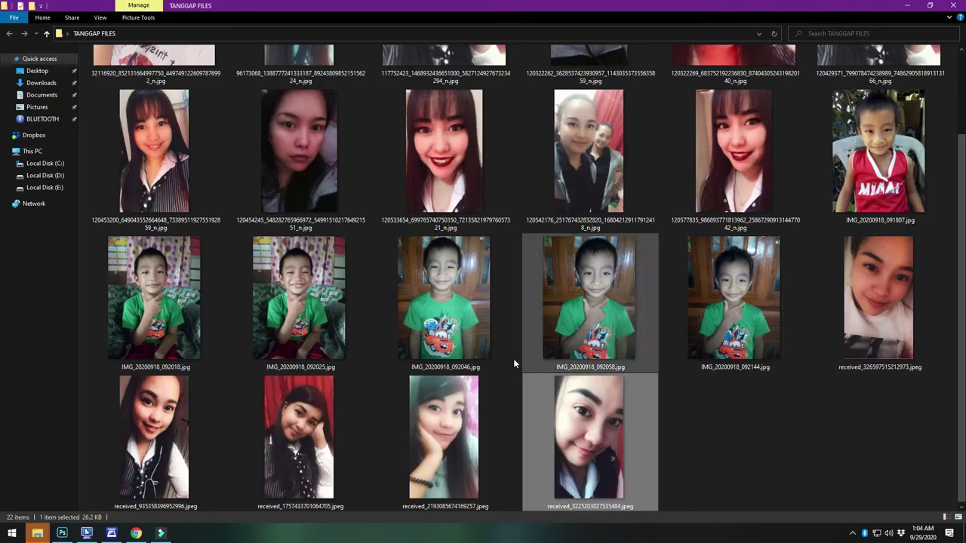
left_click(208, 420)
key("alt+Tab")
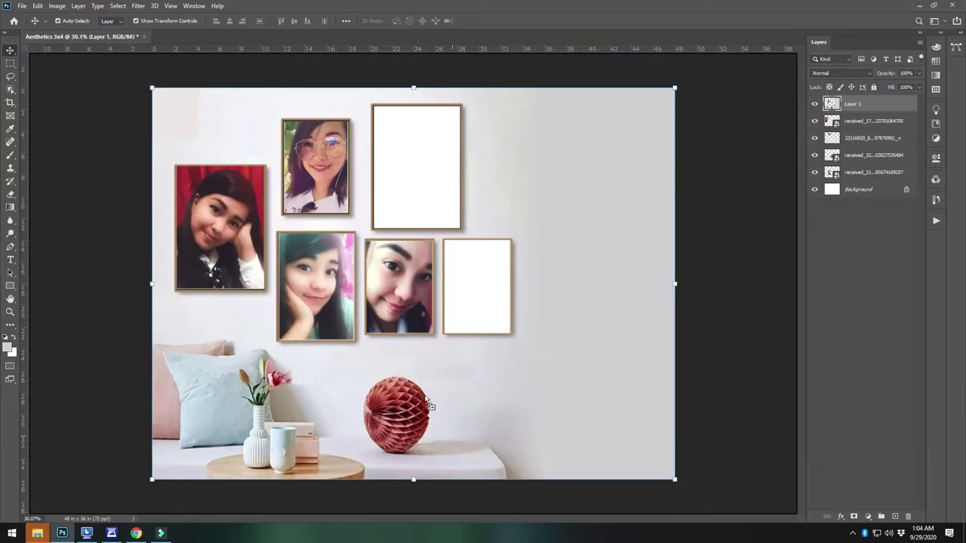
left_click_drag(445, 333, 467, 316)
left_click_drag(438, 283, 503, 307)
- Move the newly placed portrait's layer beneath Layer 1 and adjust its size and position to fill the last lower frame
left_click_drag(894, 122, 895, 128)
left_click_drag(437, 380, 446, 365)
left_click_drag(477, 299, 466, 301)
key("Return")
left_click(597, 375)
- Place the red-lipstick portrait from the TANGGAP FILES folder and move it up over the empty large upper frame
key("alt+Tab")
scroll(378, 363, "up", 2)
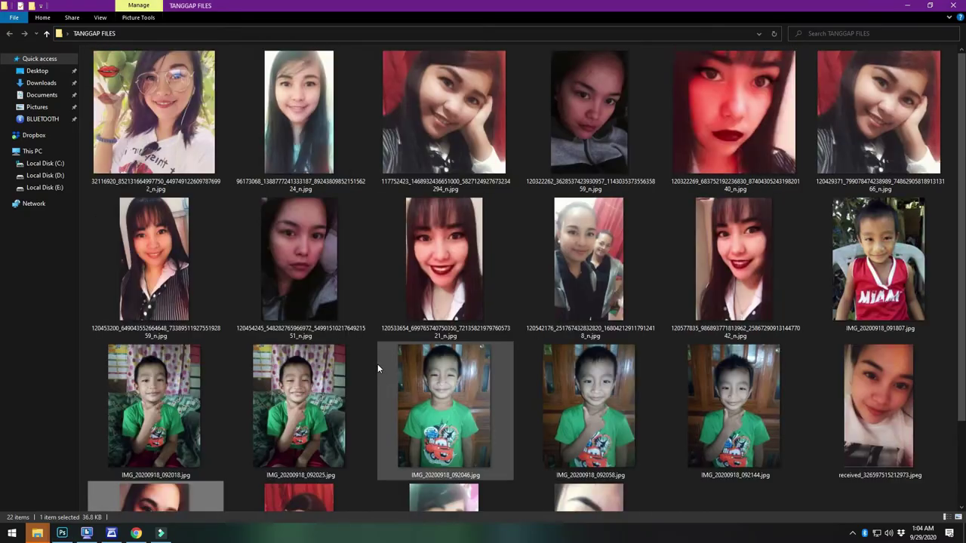
left_click(300, 264)
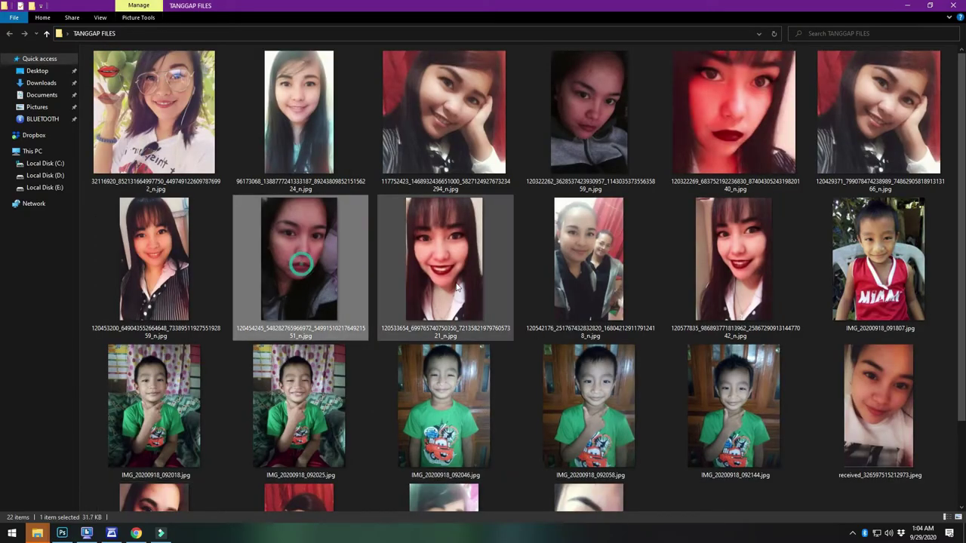
left_click(480, 320)
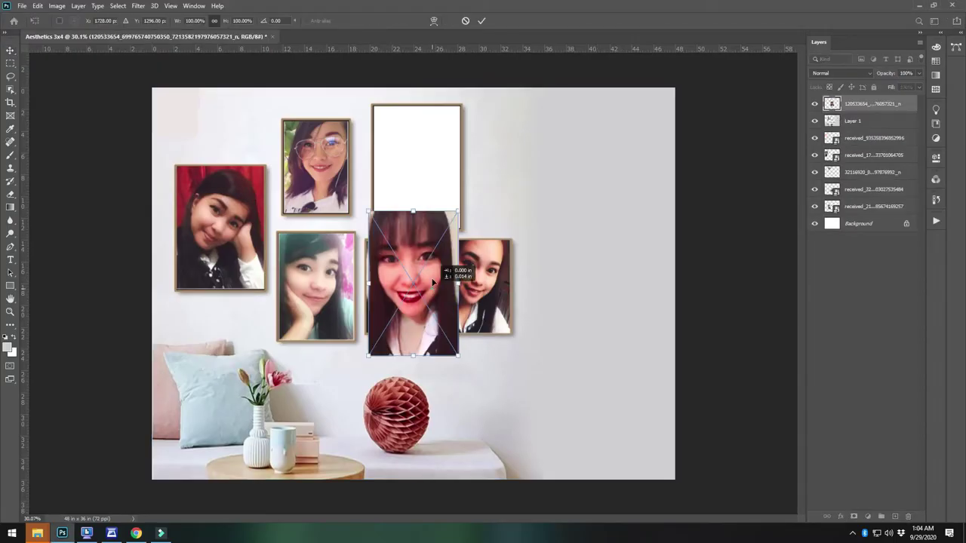
left_click_drag(434, 281, 435, 184)
left_click_drag(433, 184, 461, 175)
key("Return")
- Move the red-lipstick portrait's layer beneath Layer 1 and nudge it slightly right within the large upper frame
left_click_drag(882, 103, 879, 159)
left_click(438, 209)
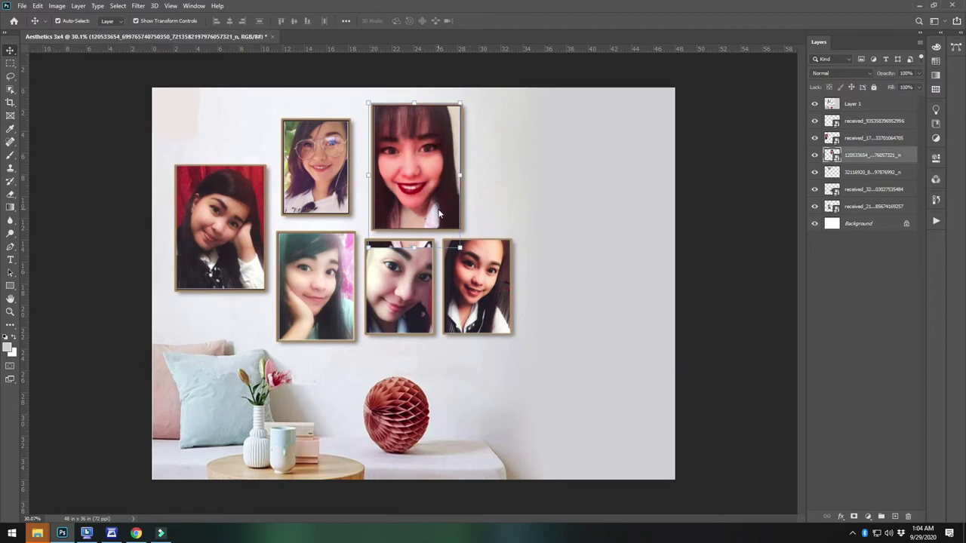
key("Right")
key("Right")
key("alt+Tab")
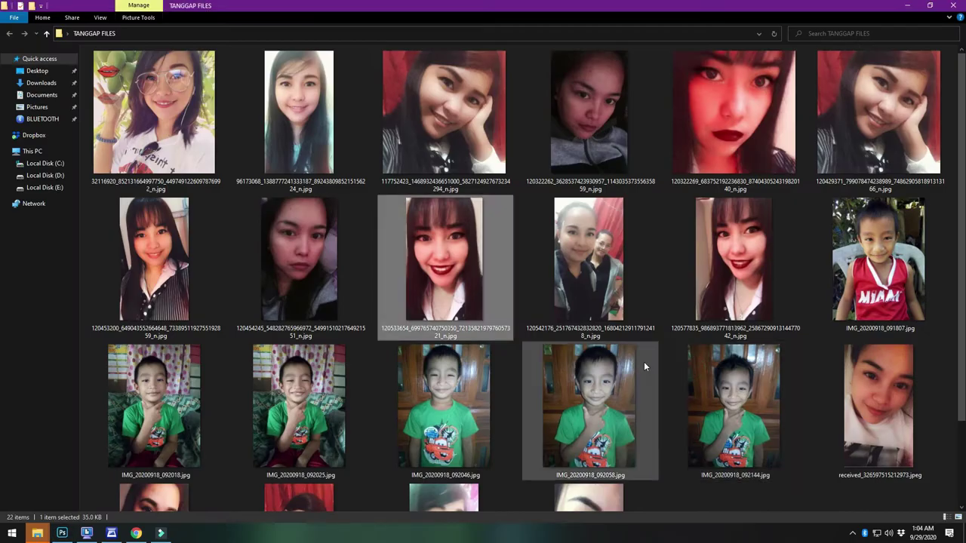
scroll(640, 361, "down", 2)
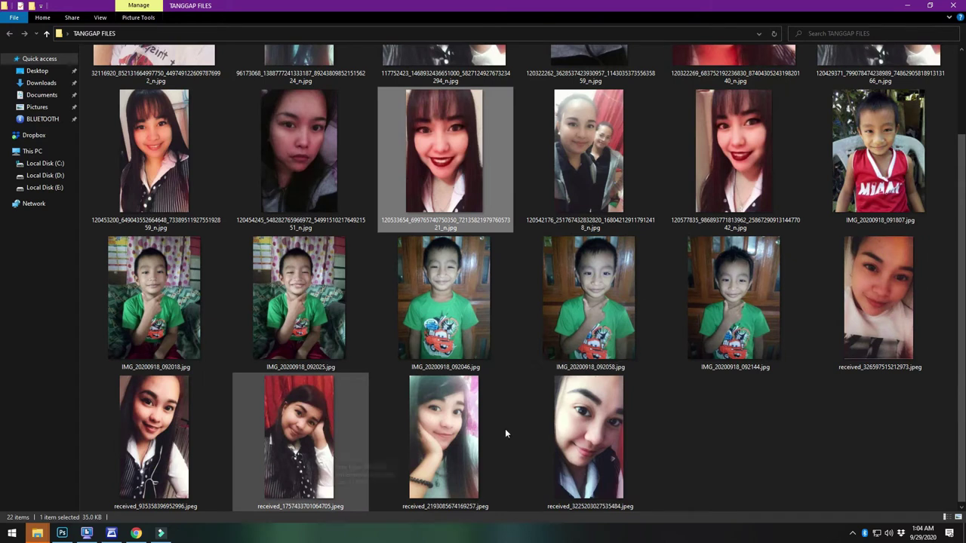
left_click(156, 181)
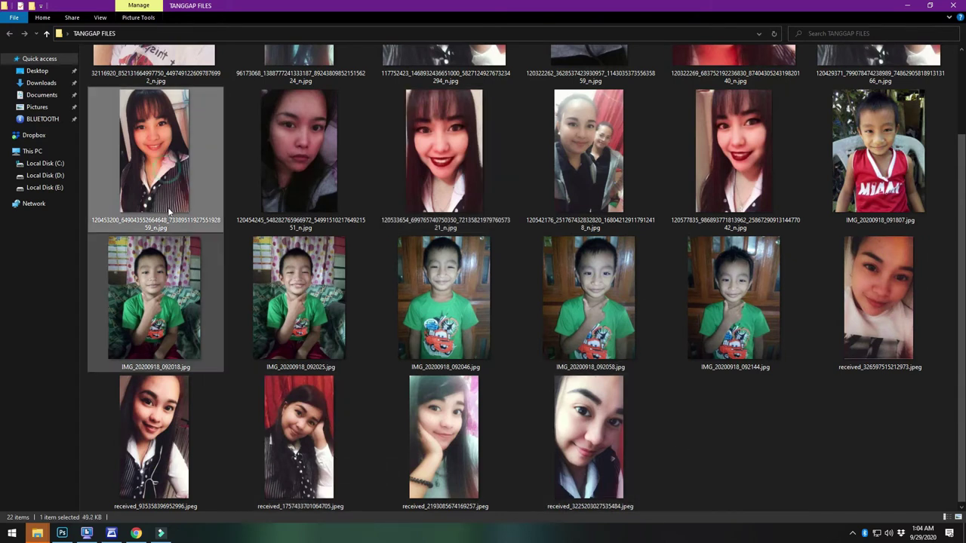
left_click_drag(159, 191, 518, 368)
key("alt+Tab")
key("Return")
left_click_drag(456, 212, 647, 193)
key("ctrl+t")
key("Return")
left_click_drag(578, 321, 657, 324)
left_click(707, 295)
left_click(652, 304)
left_click_drag(695, 270, 721, 287)
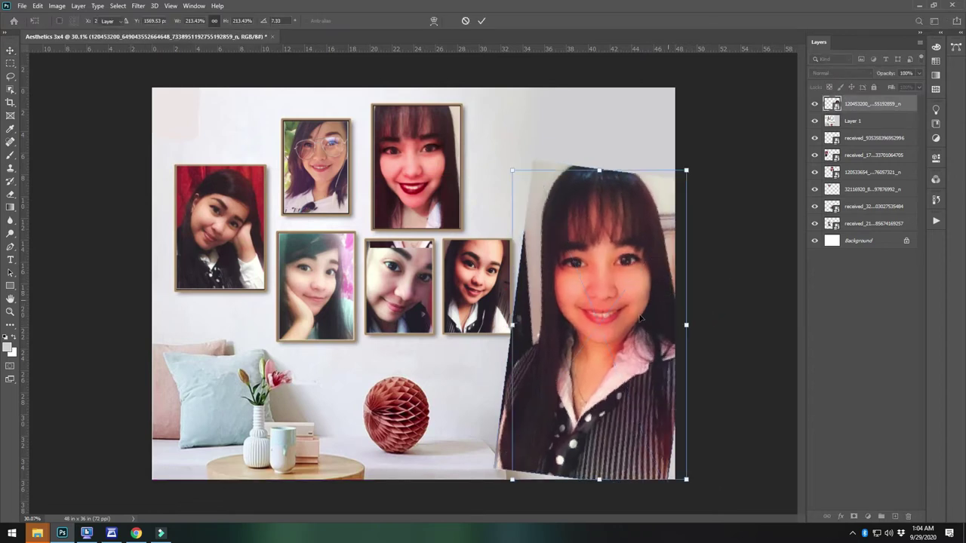
key("Return")
left_click_drag(636, 328, 575, 332)
key("Delete")
left_click(729, 412)
- Try to delete the red-lipstick portrait's spill over the lower frames with a rectangular selection
left_click(401, 288)
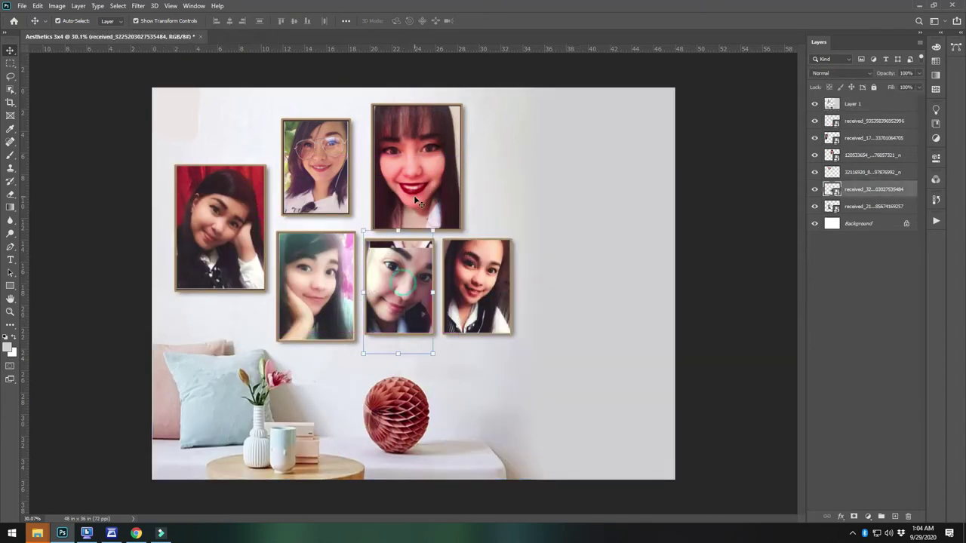
left_click(412, 191)
left_click(12, 62)
left_click_drag(522, 333, 310, 239)
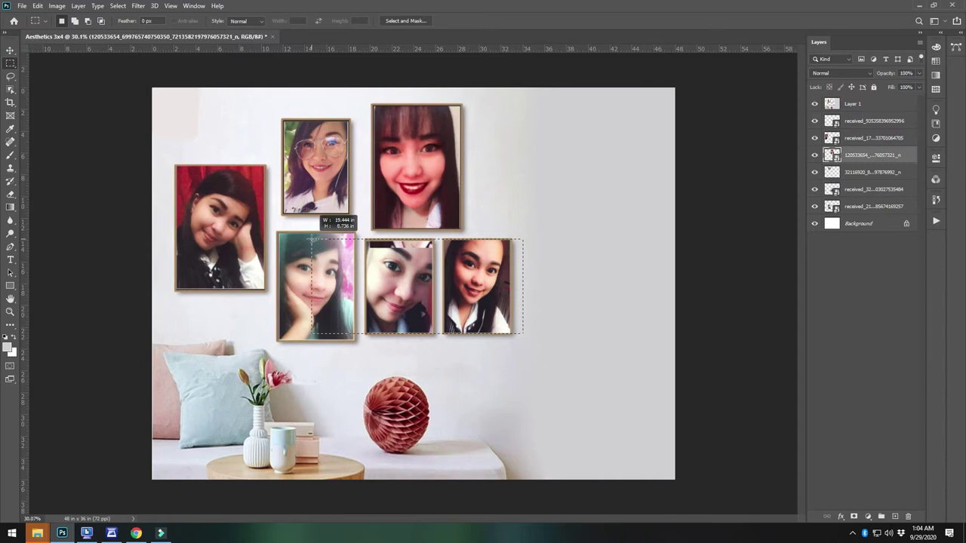
key("Delete")
key("Return")
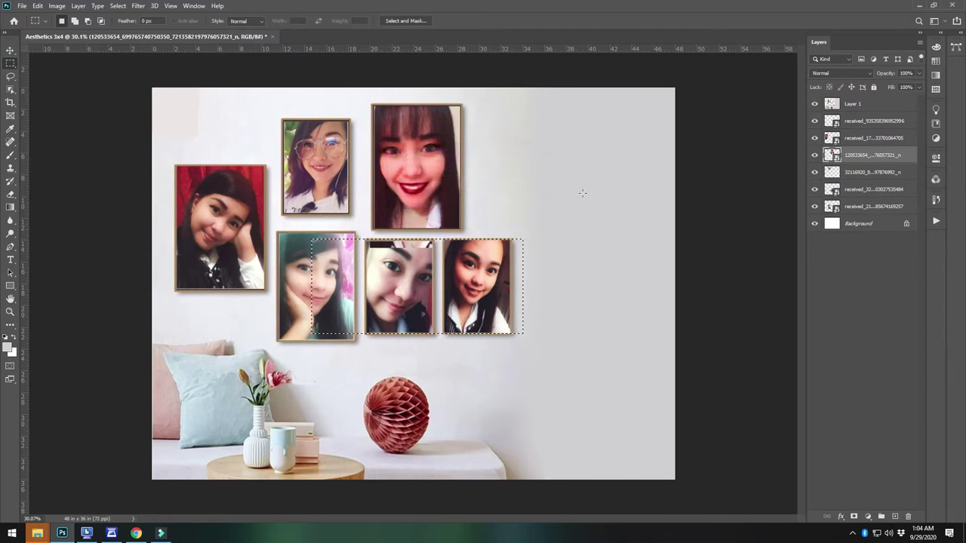
left_click(539, 216)
- Rasterize the red-lipstick portrait and erase the part that spills into the lower middle frame
left_click(10, 51)
left_click(408, 159)
key("e")
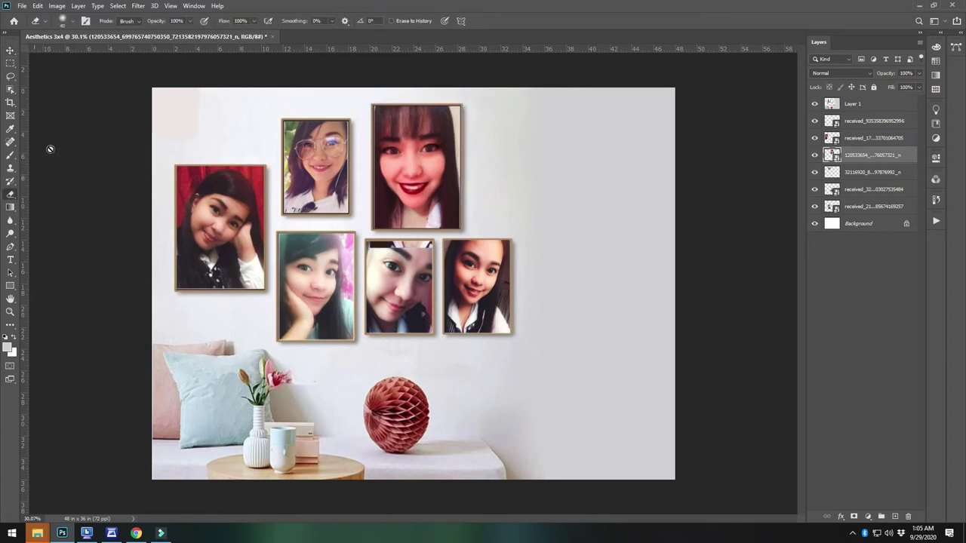
left_click(371, 221)
left_click(480, 209)
left_click_drag(373, 251, 371, 249)
left_click(10, 52)
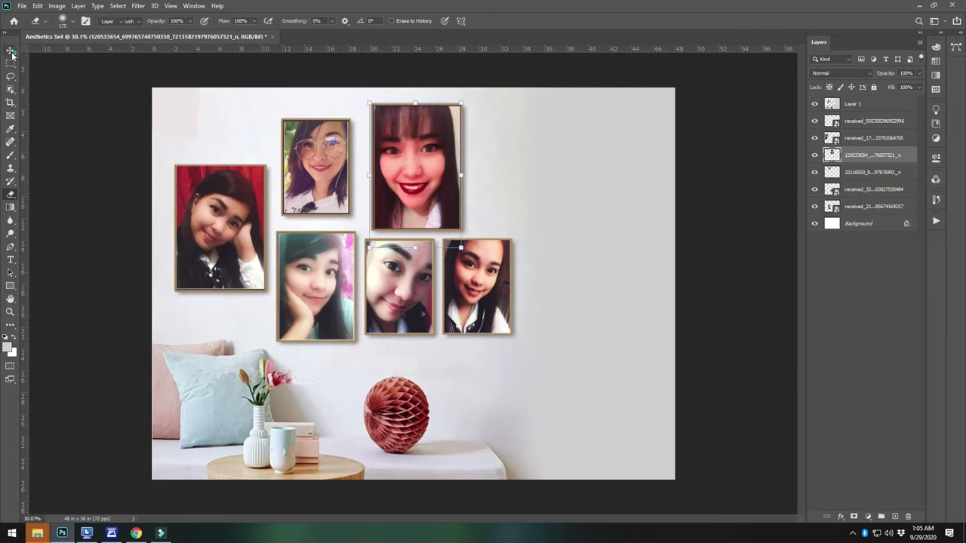
left_click(731, 347)
- Add a text layer with the woman's first name on the blank wall and set its colour to black (000000)
scroll(482, 379, "up", 1)
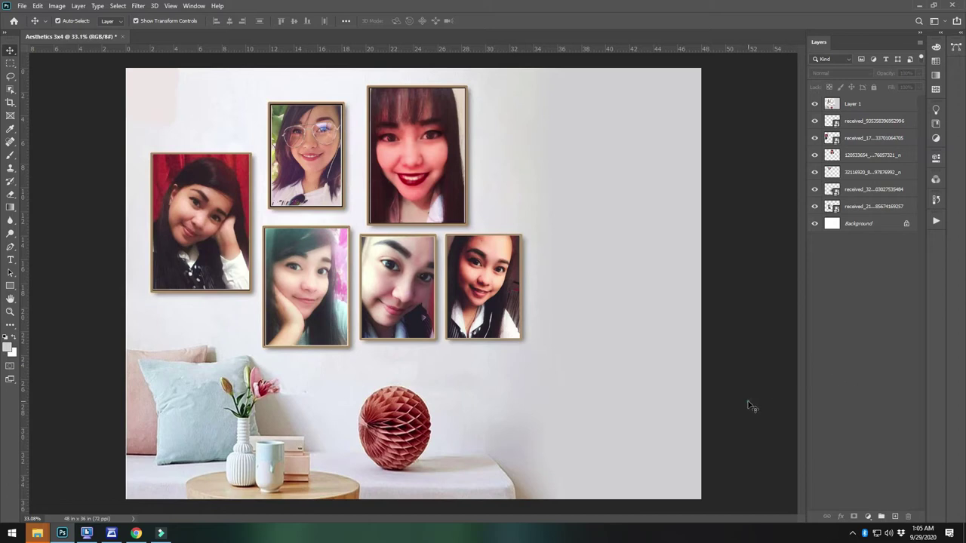
key("t")
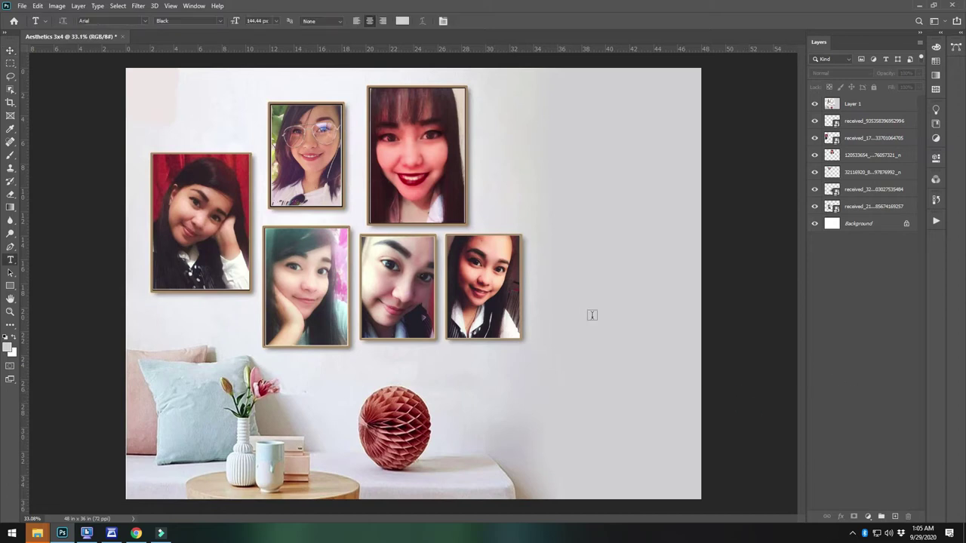
left_click(560, 244)
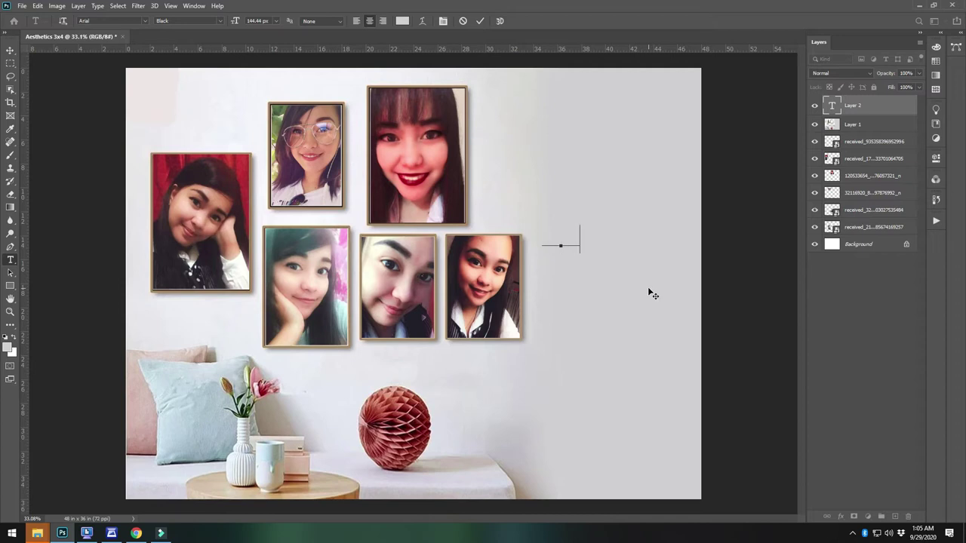
key("ctrl+a")
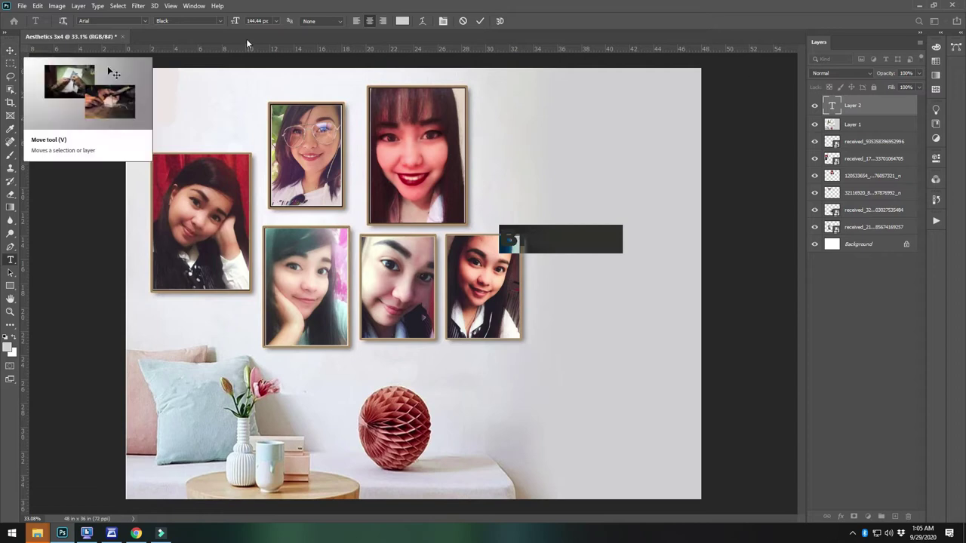
left_click(402, 21)
type("000000")
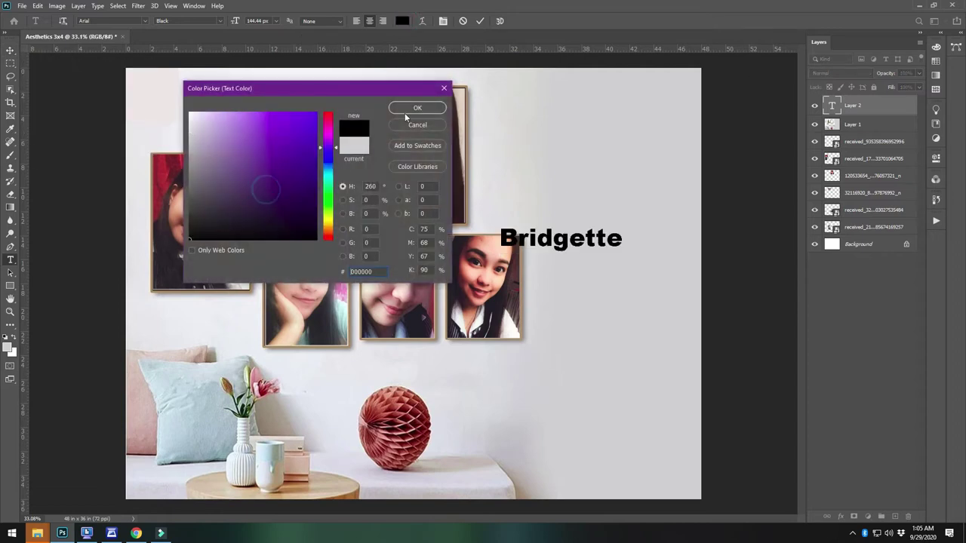
left_click(406, 109)
- Enlarge and stretch the name text taller, and place it on the blank wall below the last lower frame
left_click(11, 50)
left_click_drag(622, 225, 675, 214)
left_click_drag(593, 210, 593, 181)
left_click_drag(716, 214, 670, 213)
key("Return")
left_click_drag(593, 231, 599, 404)
- Clone clean wall texture on Layer 1 over the red paper ball with the Clone Stamp tool
left_click(154, 279)
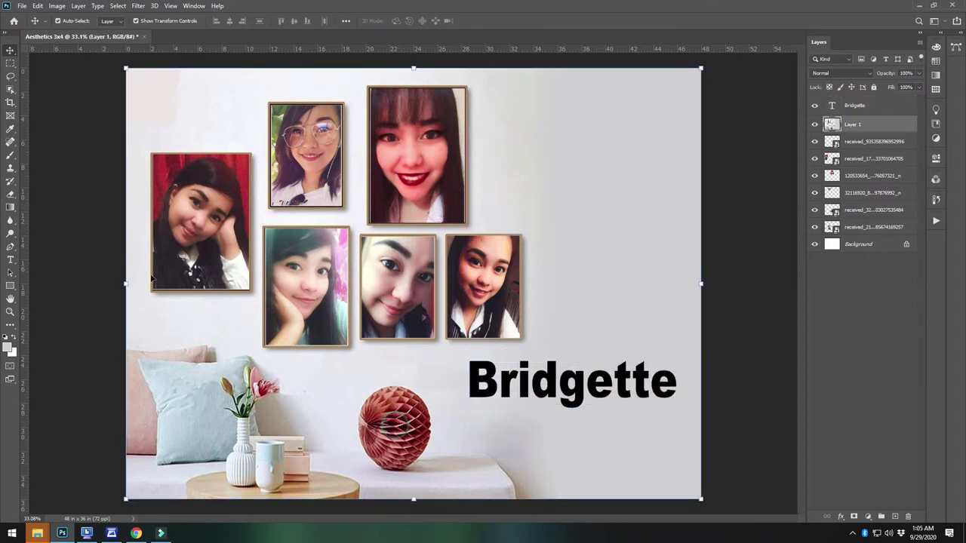
left_click(10, 64)
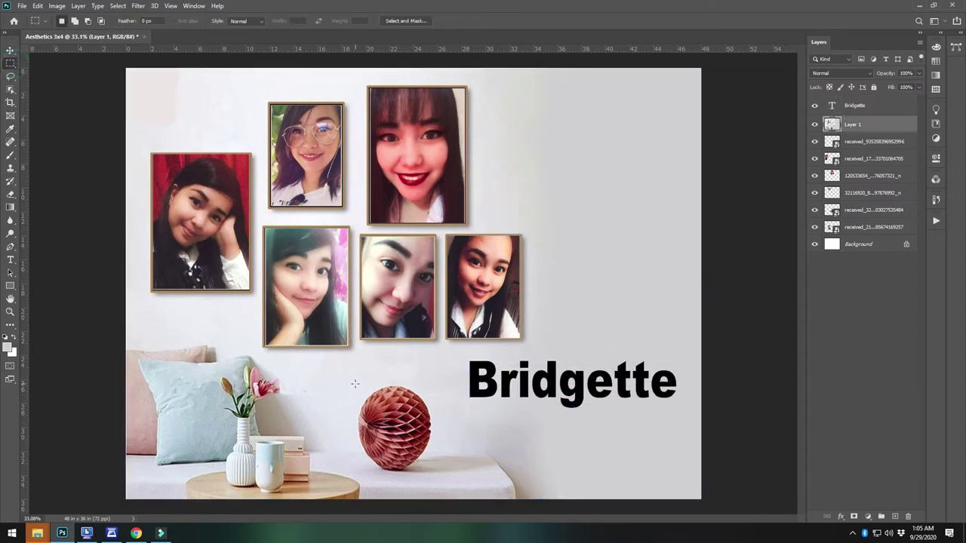
scroll(371, 485, "up", 5)
key("s")
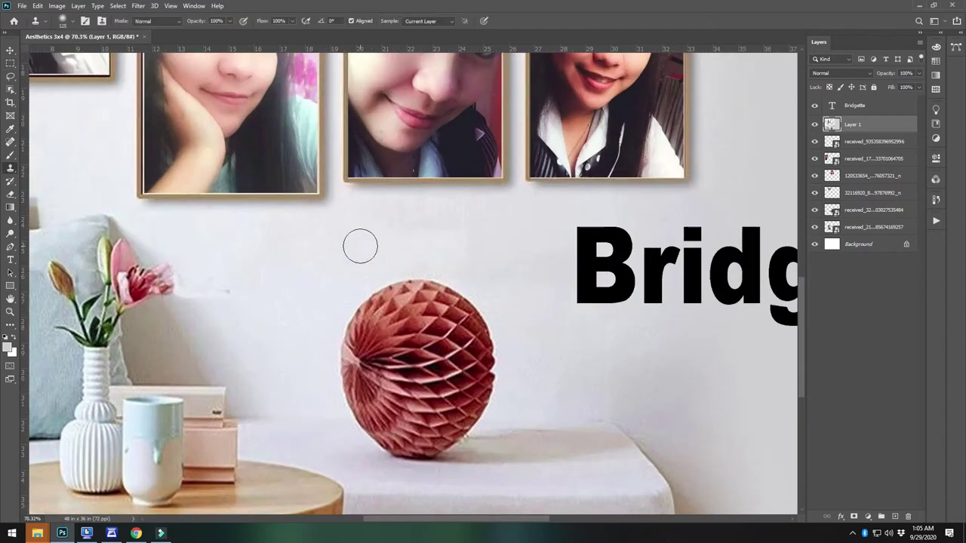
left_click(359, 274, "alt")
mouse_move(373, 305)
left_mouse_down()
mouse_move(391, 293)
mouse_move(362, 301)
mouse_move(447, 304)
left_mouse_up()
mouse_move(356, 339)
left_mouse_down()
mouse_move(369, 360)
mouse_move(399, 316)
mouse_move(451, 334)
mouse_move(491, 323)
mouse_move(487, 339)
mouse_move(443, 300)
left_mouse_up()
mouse_move(334, 334)
left_mouse_down()
mouse_move(376, 369)
mouse_move(366, 364)
mouse_move(377, 389)
mouse_move(472, 348)
mouse_move(468, 357)
mouse_move(490, 363)
mouse_move(489, 353)
mouse_move(452, 368)
mouse_move(456, 332)
left_mouse_up()
left_click(355, 301, "alt")
- Paint over the rest of the paper ball and its shadow on the bench with the light wall colour using a soft brush
left_click(383, 350, "alt")
key("b")
key("bracketleft")
key("bracketleft")
mouse_move(375, 397)
left_mouse_down()
mouse_move(407, 436)
mouse_move(376, 408)
mouse_move(410, 431)
mouse_move(456, 421)
mouse_move(471, 405)
mouse_move(462, 397)
mouse_move(506, 386)
mouse_move(472, 375)
mouse_move(489, 409)
left_mouse_up()
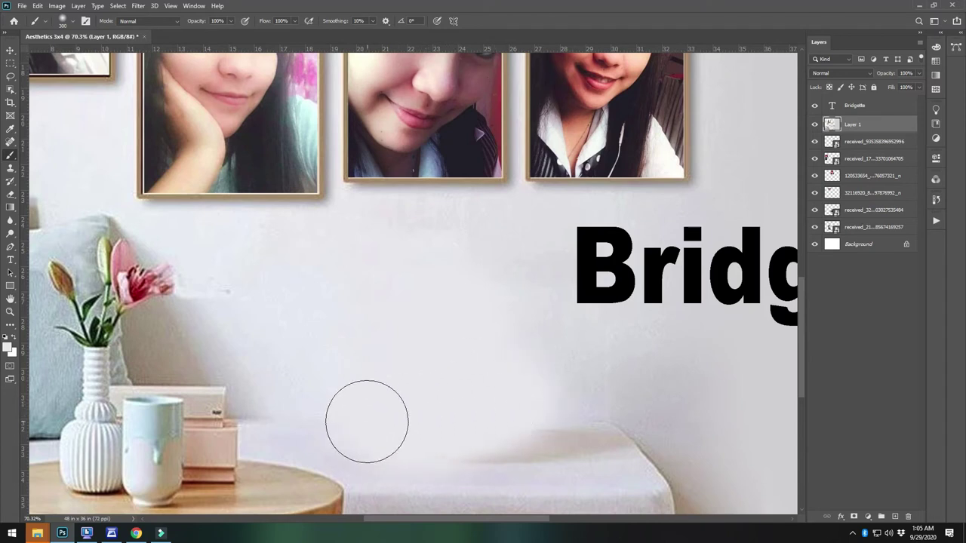
key("bracketleft")
key("bracketleft")
key("bracketleft")
key("bracketleft")
mouse_move(558, 445)
left_mouse_down()
mouse_move(607, 446)
mouse_move(297, 442)
left_mouse_up()
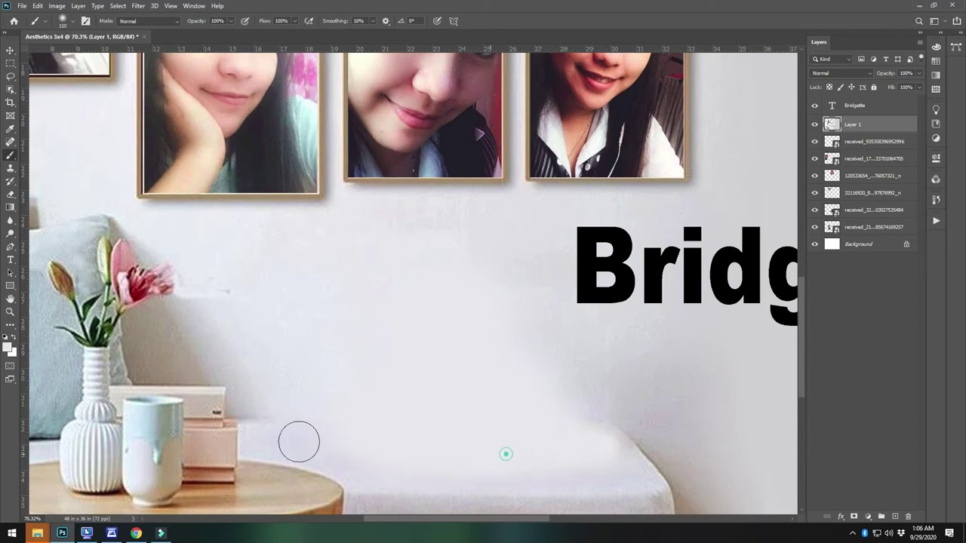
- Sample a grey tone, set the brush opacity to 30% and repaint the bench's back edge line from the books to its far corner
key("i")
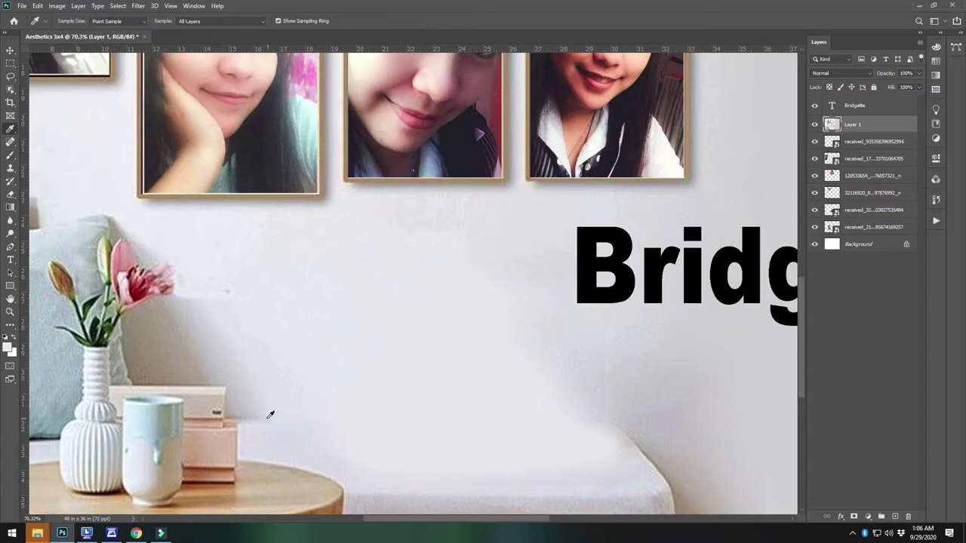
key("b")
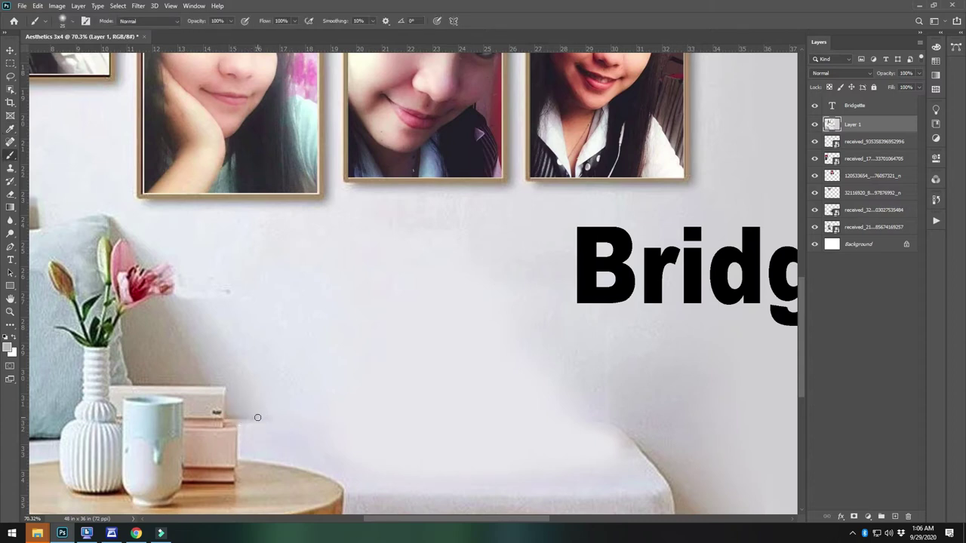
left_click_drag(330, 414, 332, 415)
left_click(232, 21)
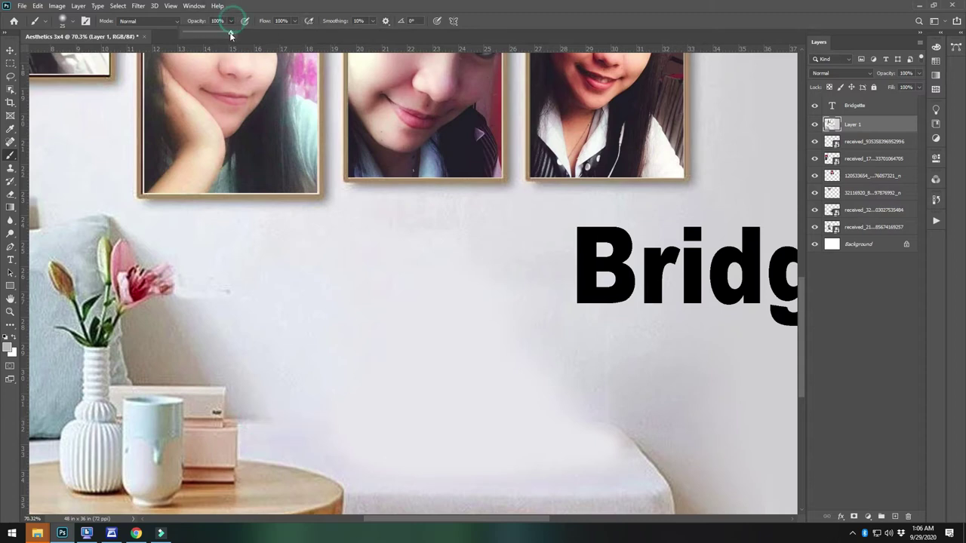
left_click(259, 420)
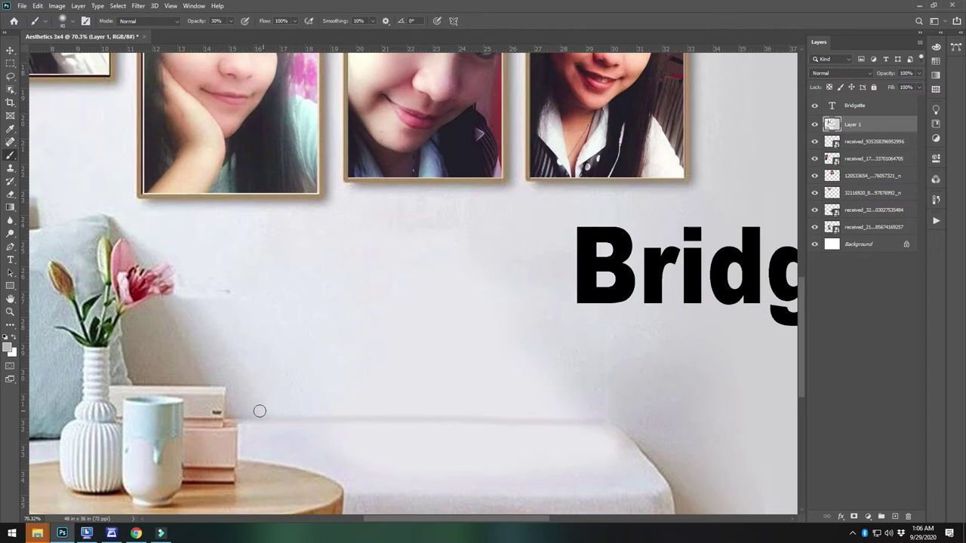
- Undo the last 30% stroke, set the brush opacity to 10% and paint a soft grey shadow on the wall along the bench's back edge
left_click_drag(269, 408, 248, 407)
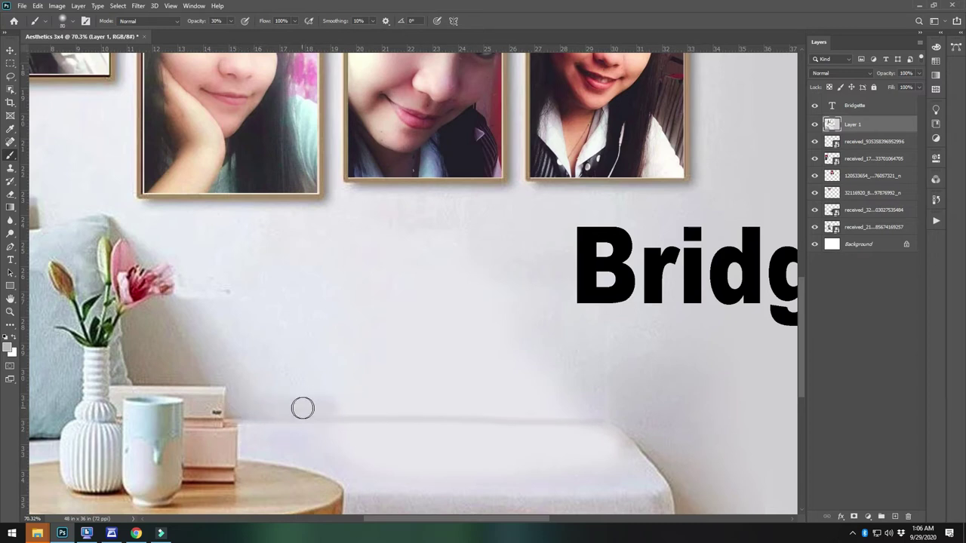
key("ctrl+z")
left_click(231, 21)
left_click_drag(229, 32, 221, 33)
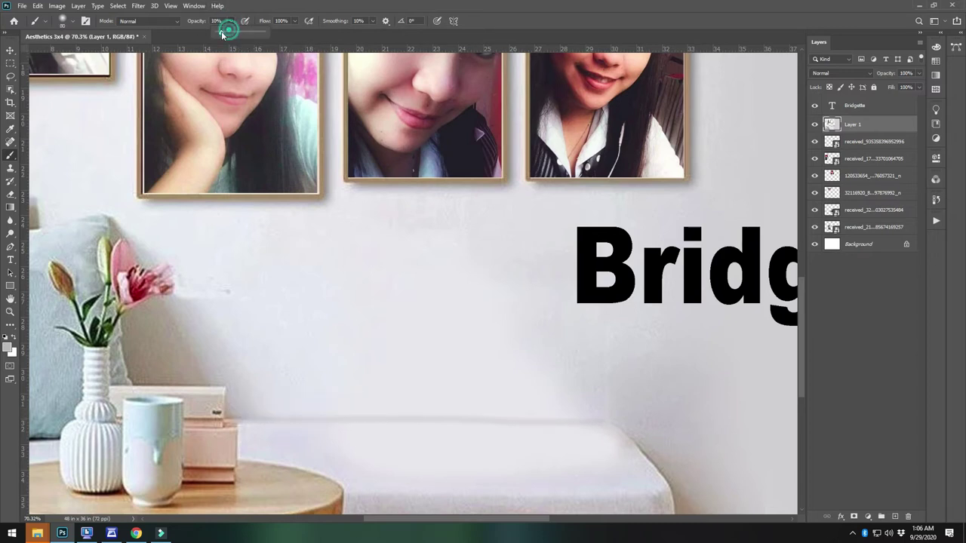
left_click(269, 405)
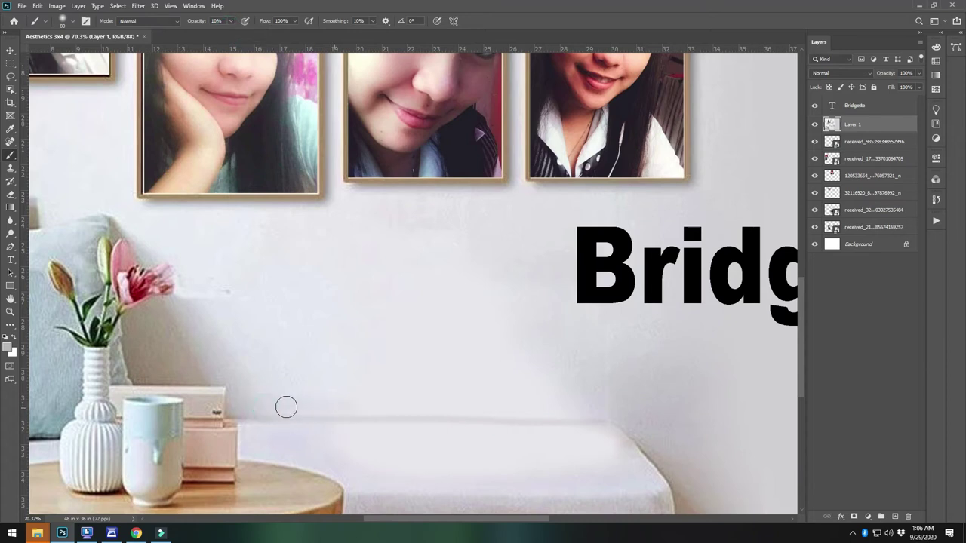
left_click_drag(336, 411, 610, 417)
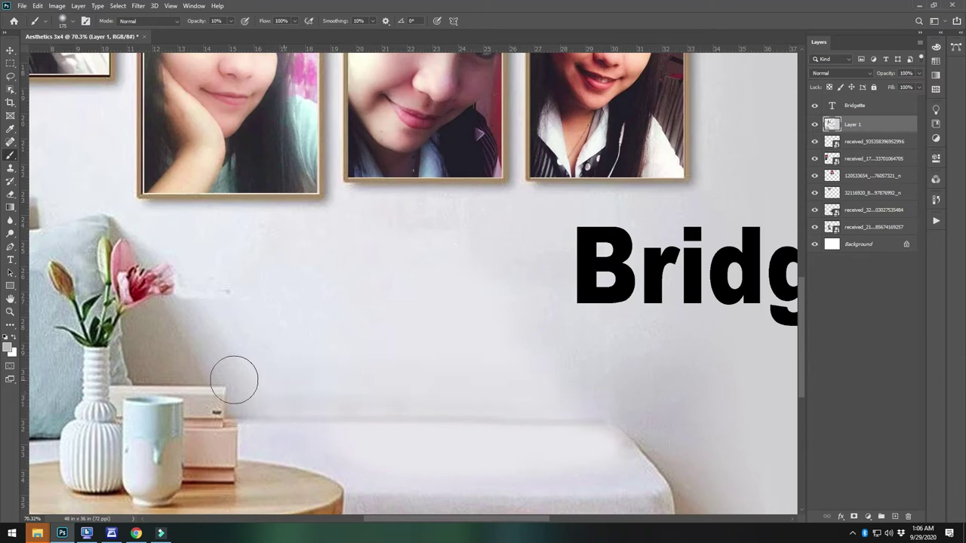
scroll(306, 448, "down", 6)
scroll(460, 448, "up", 2)
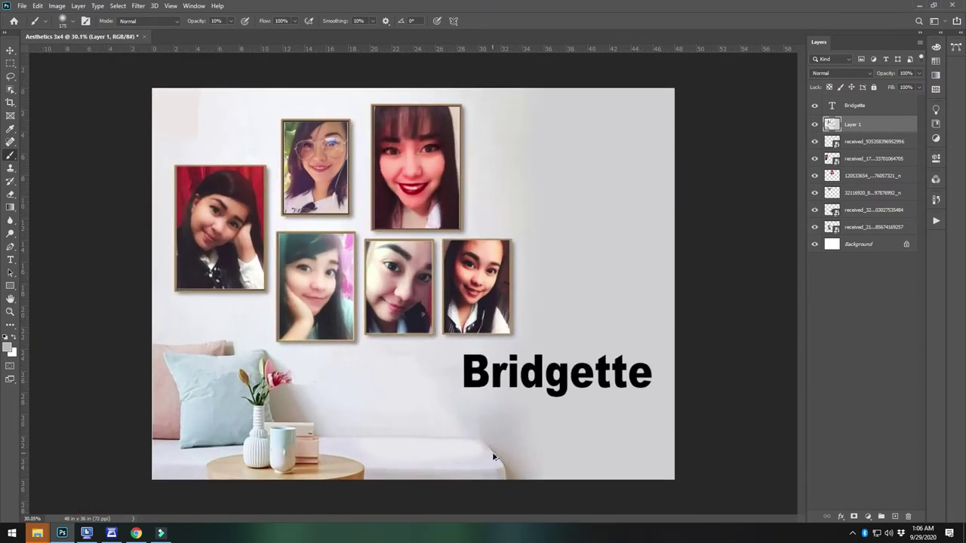
scroll(494, 456, "up", 8)
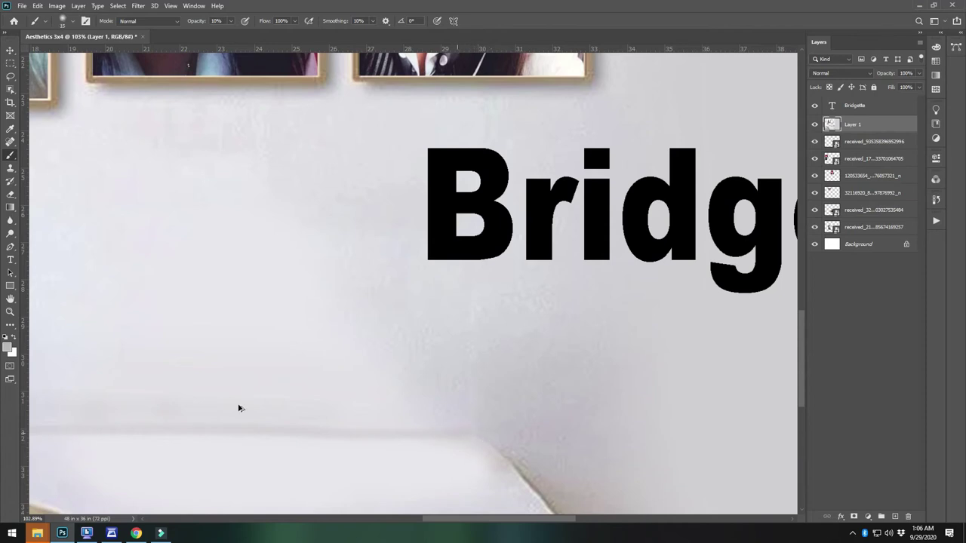
scroll(239, 408, "down", 7)
- Move the name text onto the wall above the bench and enlarge it slightly
left_click(11, 47)
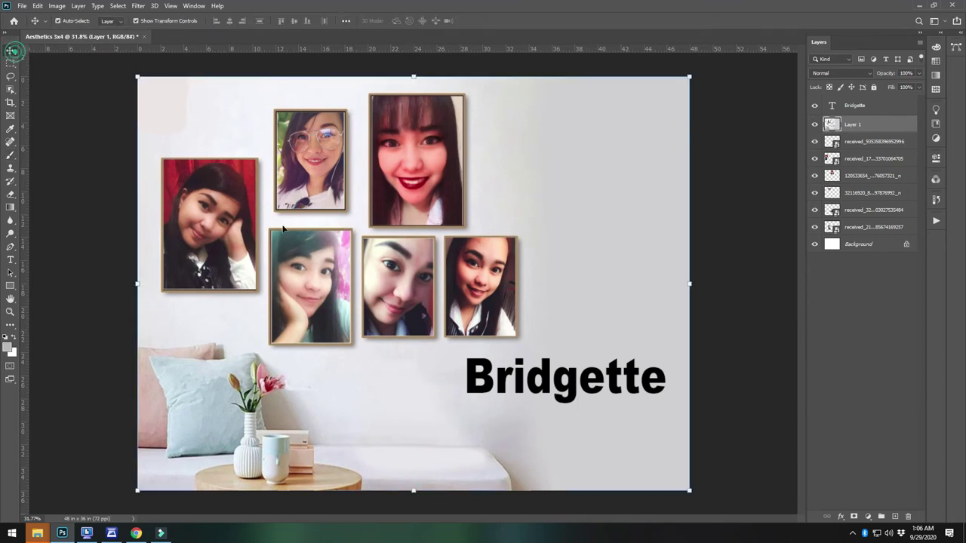
left_click_drag(498, 386, 363, 397)
left_click(730, 423)
left_click_drag(477, 394, 572, 391)
left_click(540, 395)
key("Return")
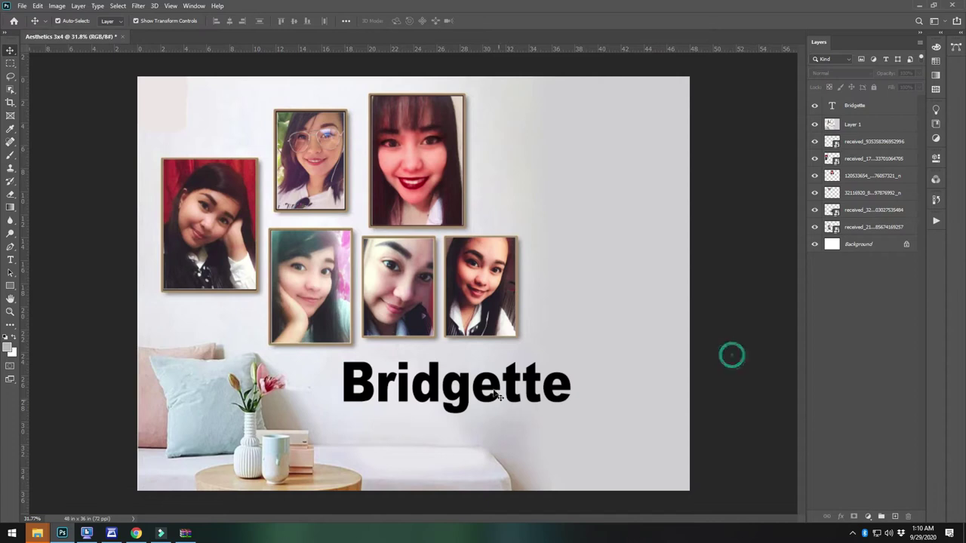
- Change the name text's font to Allicia Personal Use and scale the text up across the blank wall beside the flower vase
double_click(498, 395)
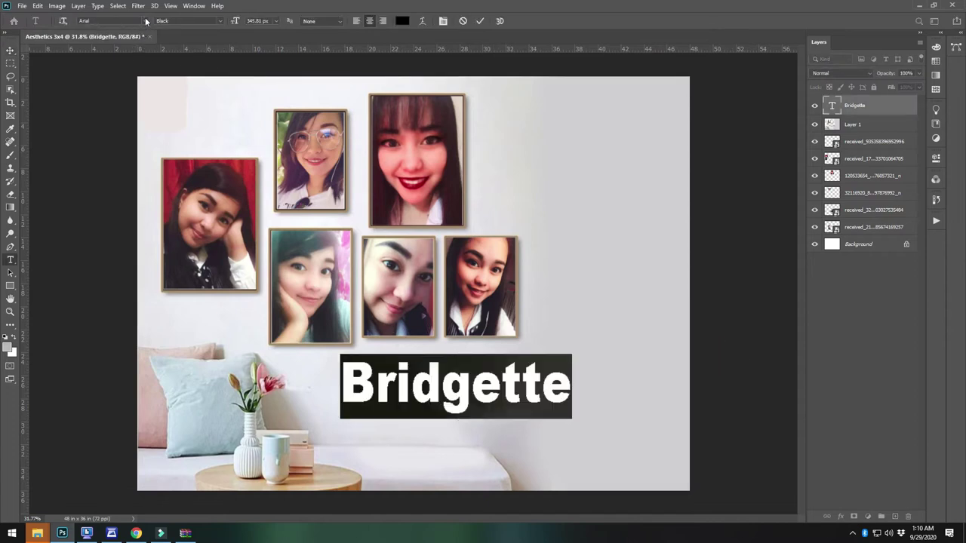
left_click(146, 21)
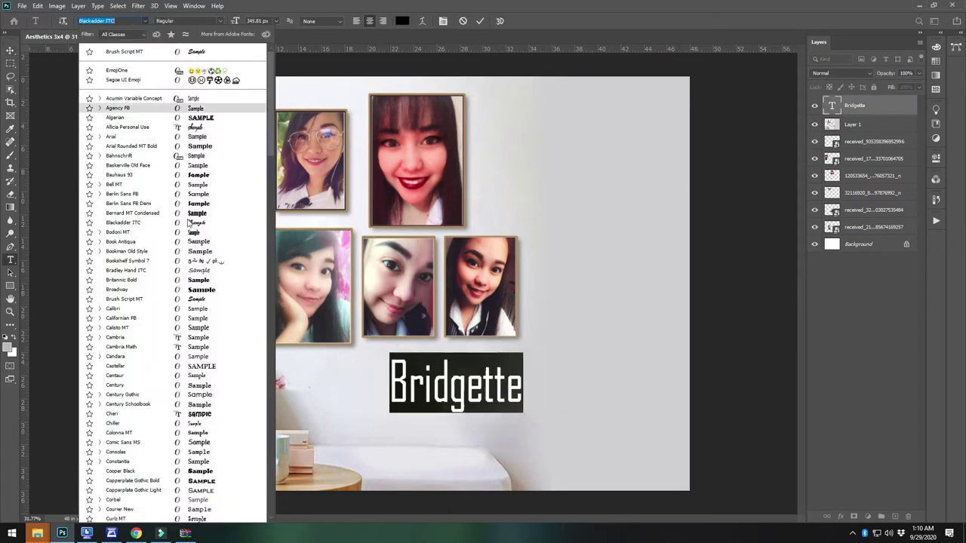
left_click(181, 126)
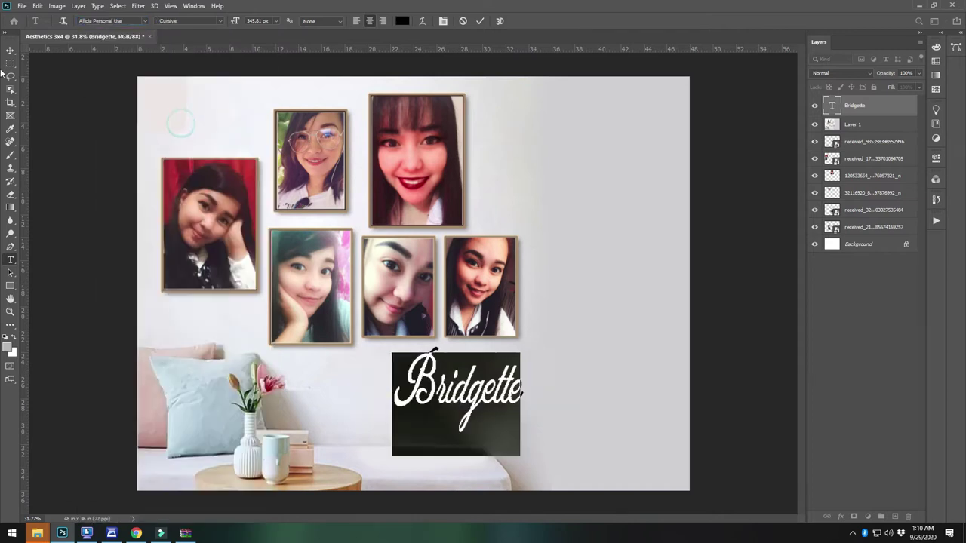
left_click(12, 52)
left_click(527, 387)
left_click_drag(531, 395, 611, 491)
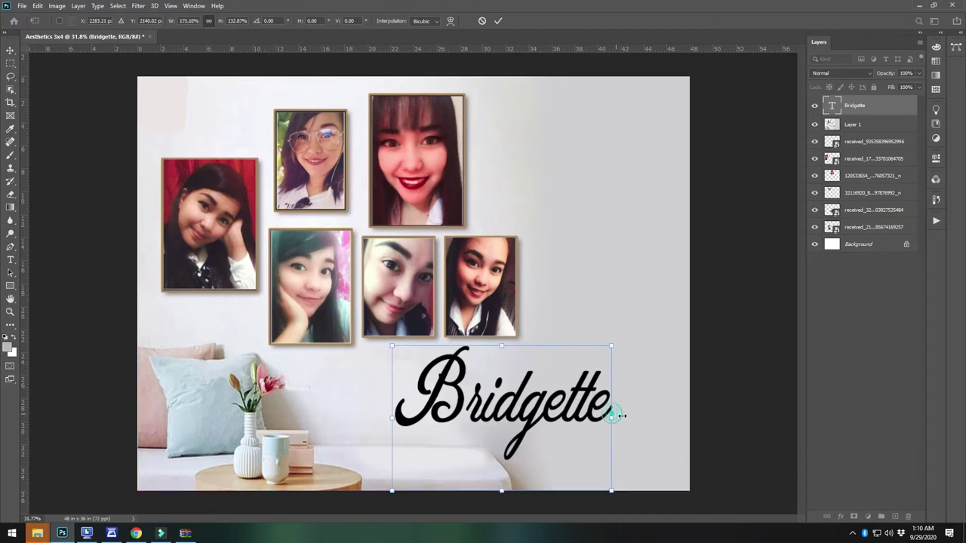
left_click_drag(622, 415, 631, 415)
- Duplicate the name text just above the original and retype the copy as HAPPY
left_click_drag(550, 387, 580, 341)
key("Return")
left_click(721, 437)
scroll(623, 441, "up", 1)
double_click(588, 347)
key("ctrl+a")
left_click(597, 350)
type("HAPPY")
- Set the HAPPY text in the Cheri font and shrink it to a small line above the end of the name
key("ctrl+a")
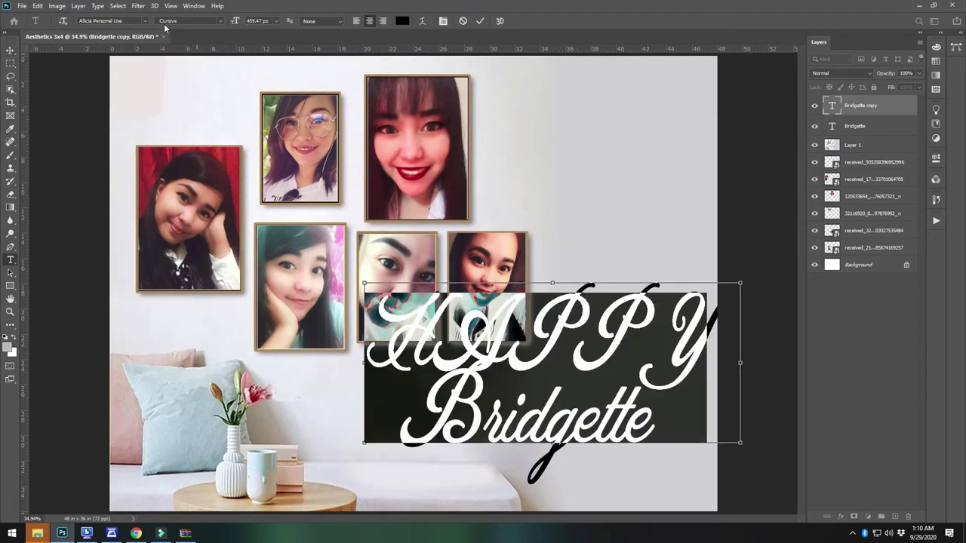
left_click(146, 21)
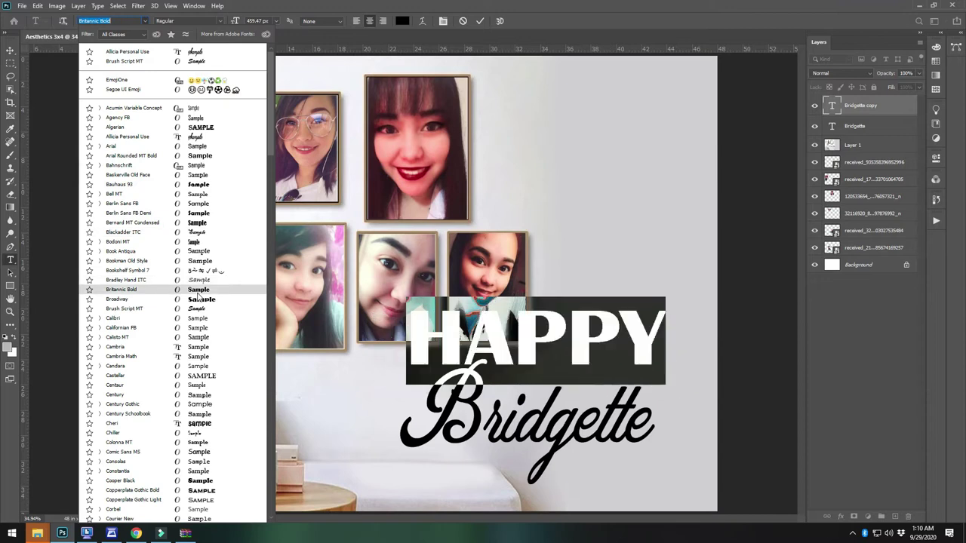
left_click(197, 424)
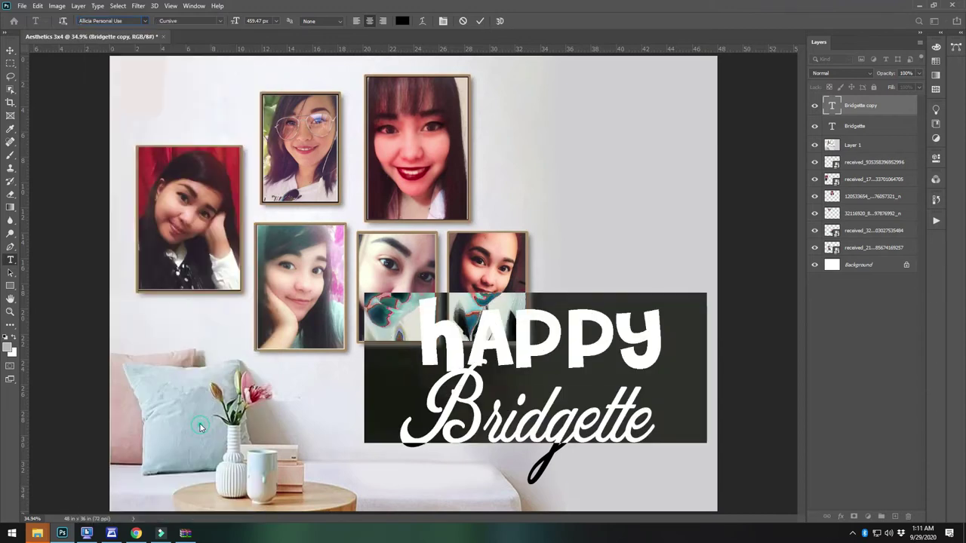
left_click(11, 53)
key("ctrl+t")
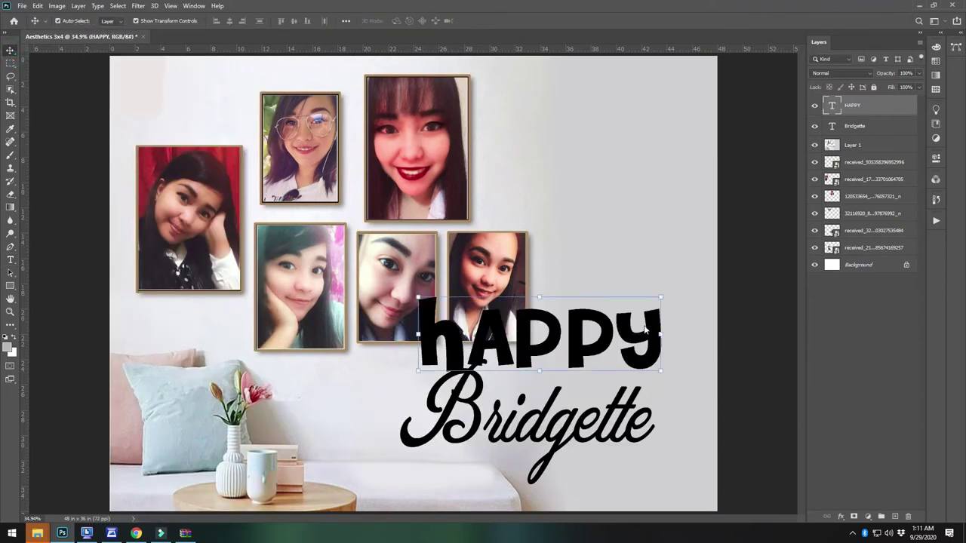
left_click_drag(662, 294, 612, 344)
key("Return")
- Duplicate the HAPPY text directly below it, retype the copy as 25 and enlarge it
double_click(613, 344)
type("25")
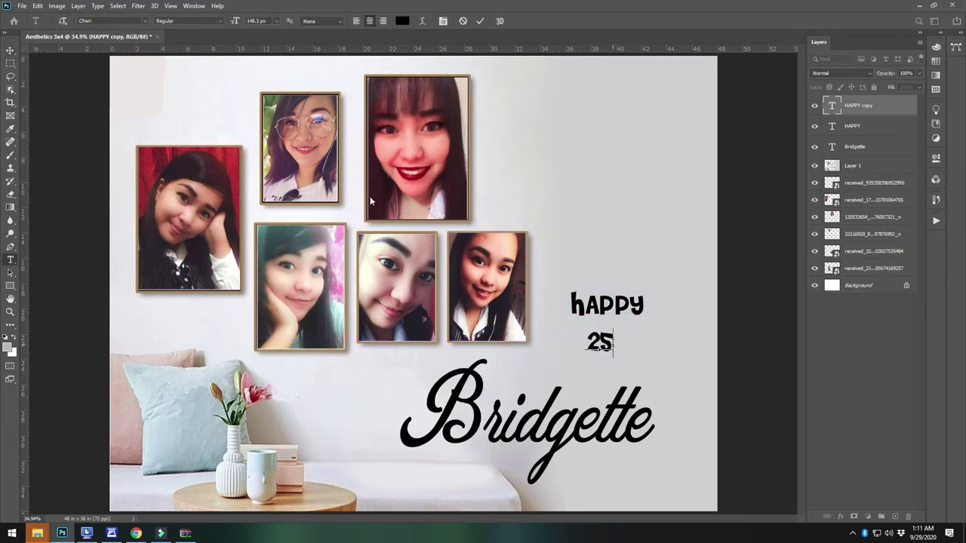
left_click(9, 50)
left_click_drag(615, 329, 658, 290)
left_click_drag(643, 326, 624, 354)
key("Return")
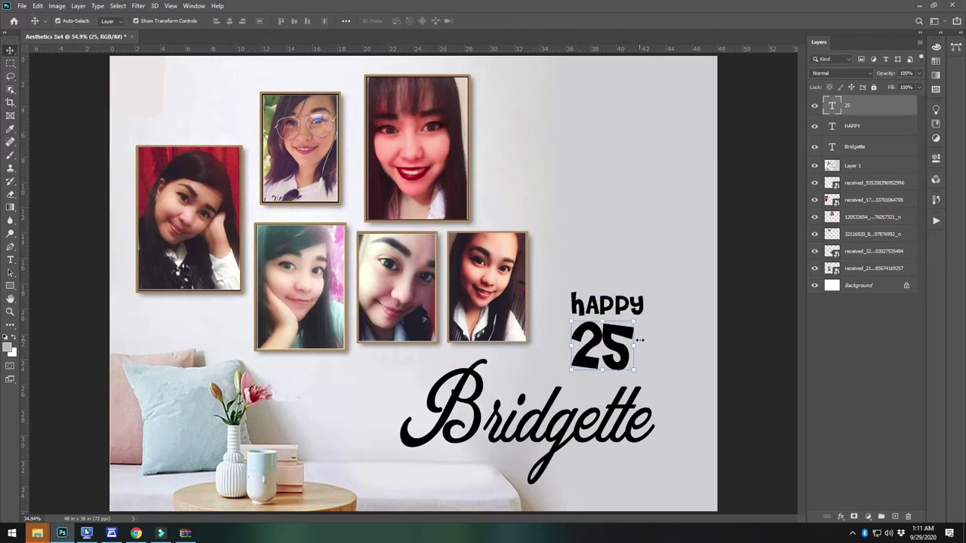
- Move the HAPPY and 25 texts up to leave room for another line above the name
left_click_drag(642, 339, 643, 334)
key("Return")
left_click_drag(643, 300, 626, 281)
left_click_drag(619, 355, 618, 322)
- Duplicate the HAPPY text below the 25, retype the copy as birthday and enlarge it to about 112%
left_click_drag(601, 281, 622, 356, "alt")
double_click(621, 357)
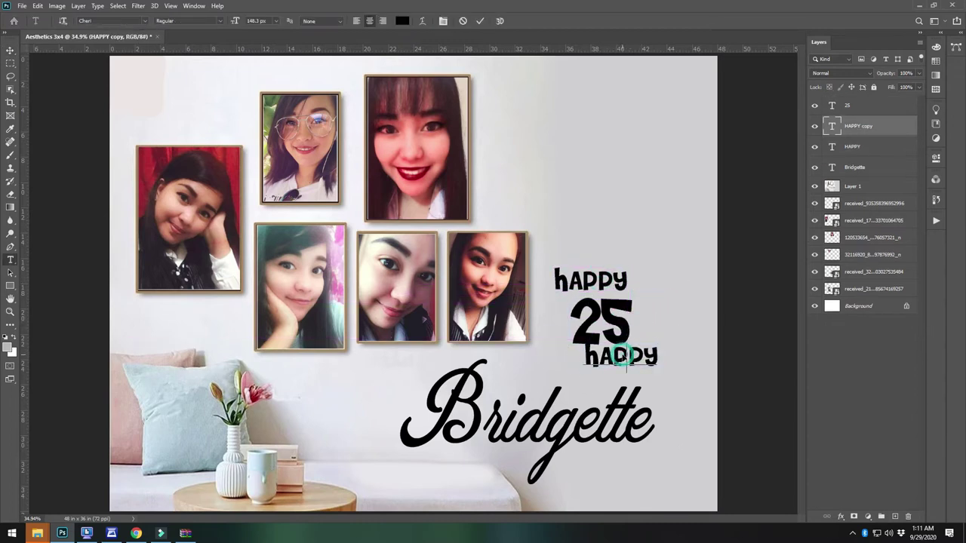
type("birthday")
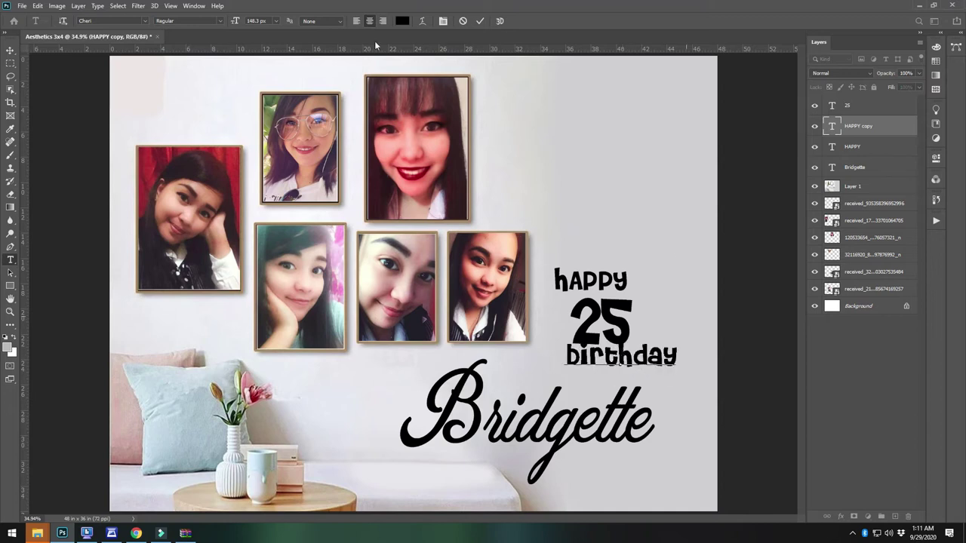
left_click(9, 49)
left_click_drag(646, 371, 681, 343)
key("ctrl+t")
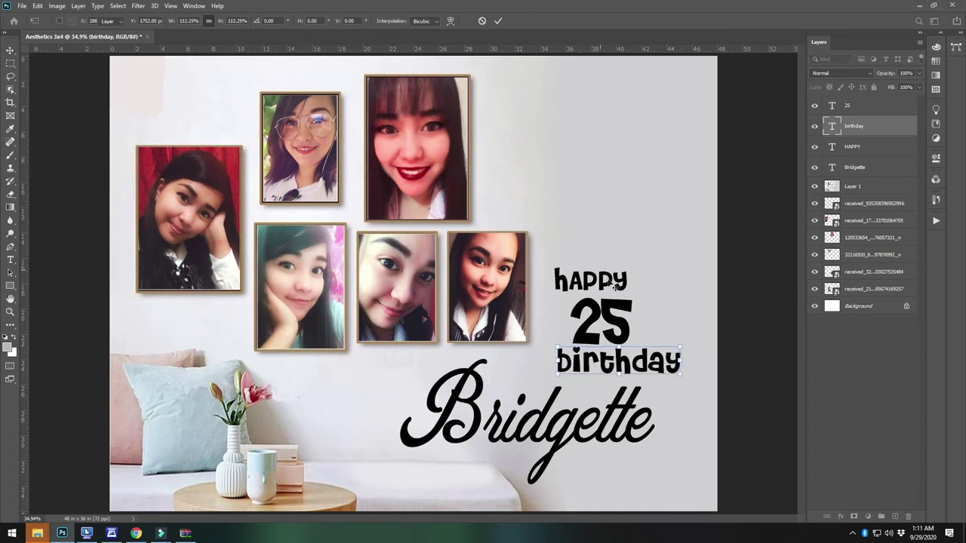
- Enlarge the HAPPY text slightly and place it centred above the 25
left_click(615, 283)
left_click_drag(553, 262, 546, 261)
double_click(623, 287)
left_click_drag(613, 284, 627, 287)
- Duplicate the 25 text above the greeting and retype the copy as th
left_click_drag(621, 324, 617, 231)
double_click(617, 230)
double_click(617, 233)
type("th")
key("ctrl+Return")
- Shrink the th text and place it as a raised suffix right after the 25
key("ctrl+t")
left_click_drag(632, 192, 581, 240)
key("Return")
left_click(620, 207)
left_click_drag(572, 258, 645, 316)
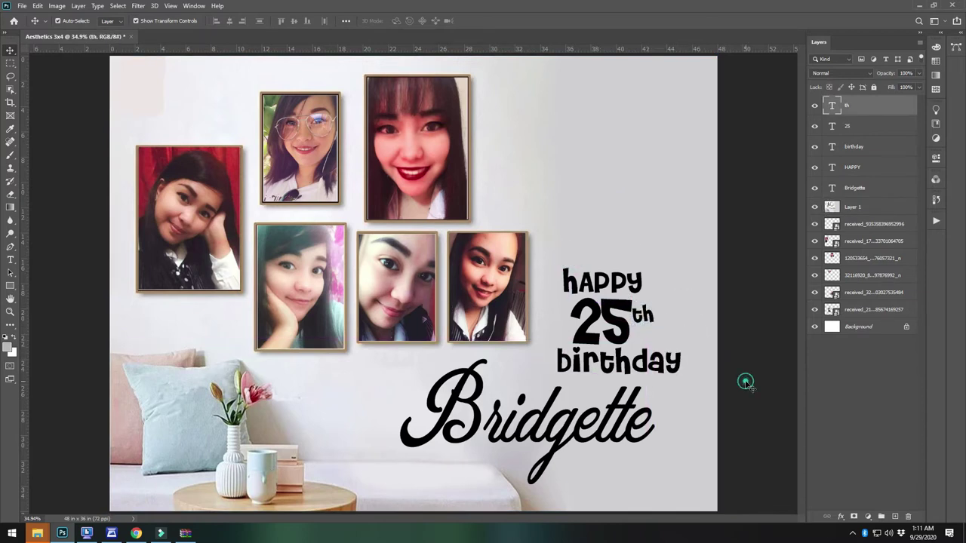
- Enlarge the name text a little and reposition it below the birthday greeting
left_click(621, 421)
left_click(660, 421)
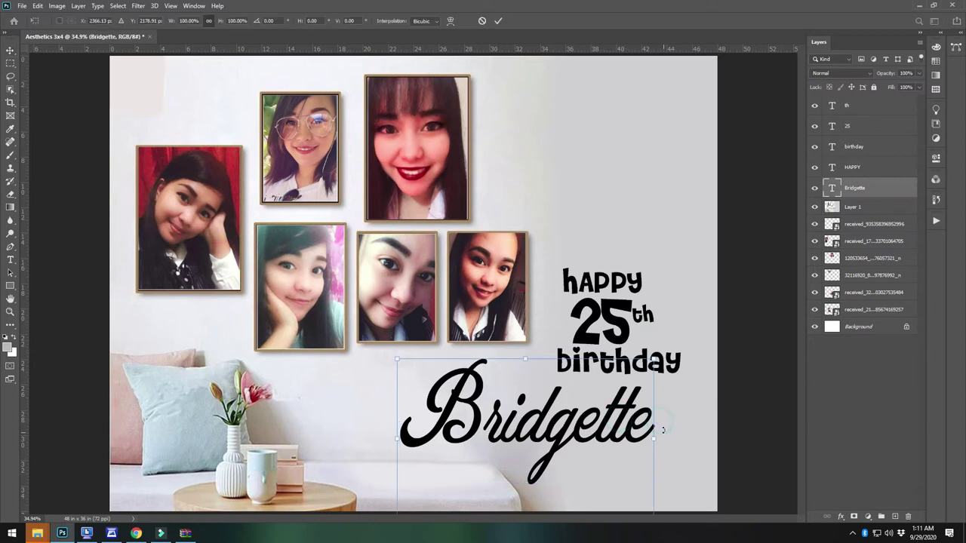
left_click_drag(671, 435, 678, 435)
key("Return")
left_click_drag(600, 413, 590, 412)
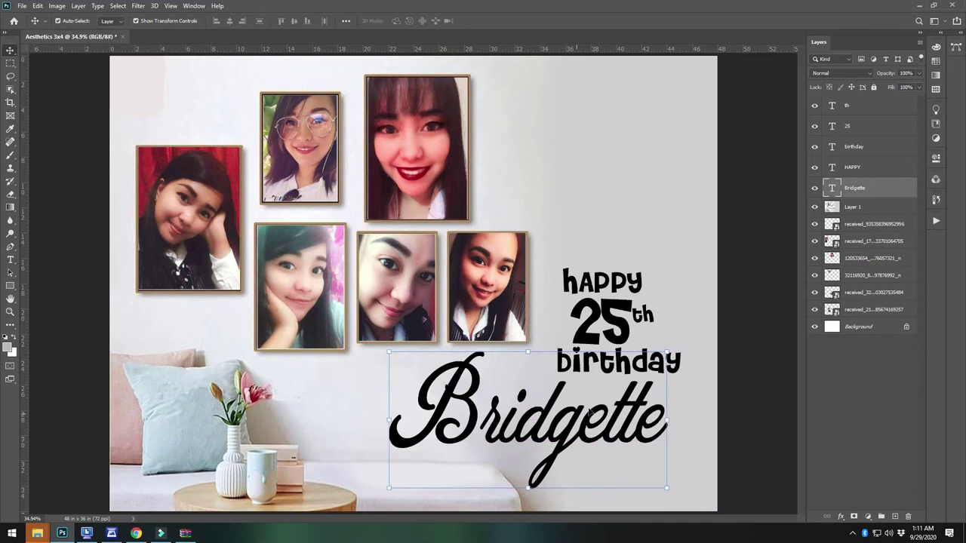
- Select the HAPPY, 25, th and birthday texts together and shift them slightly up and left above the name
left_click(620, 360)
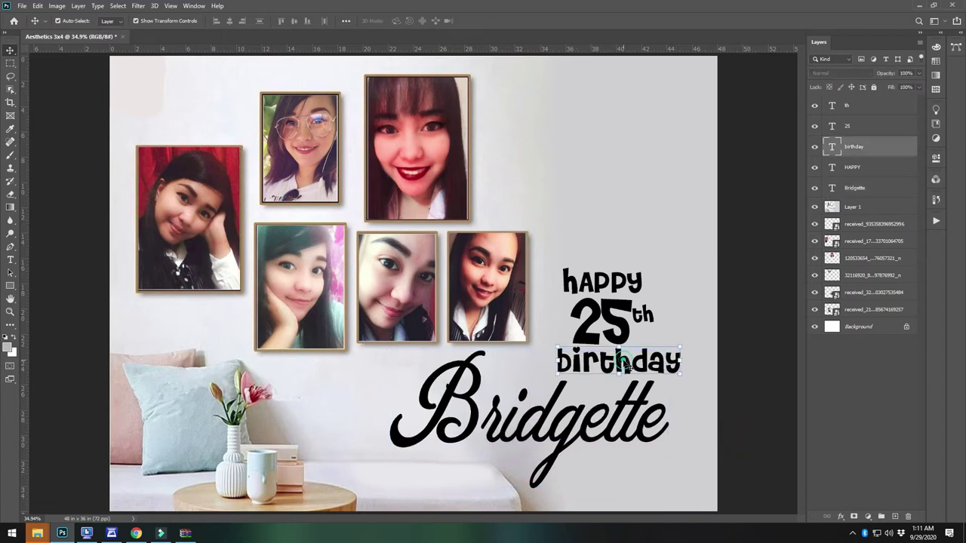
left_click(623, 325, "shift")
left_click(615, 285, "shift")
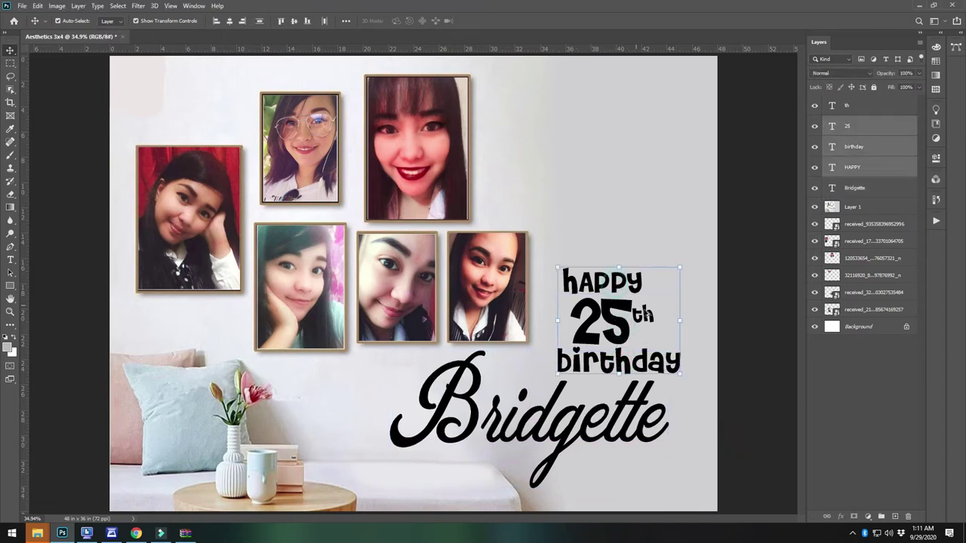
left_click(645, 316, "shift")
left_click_drag(645, 317, 636, 310)
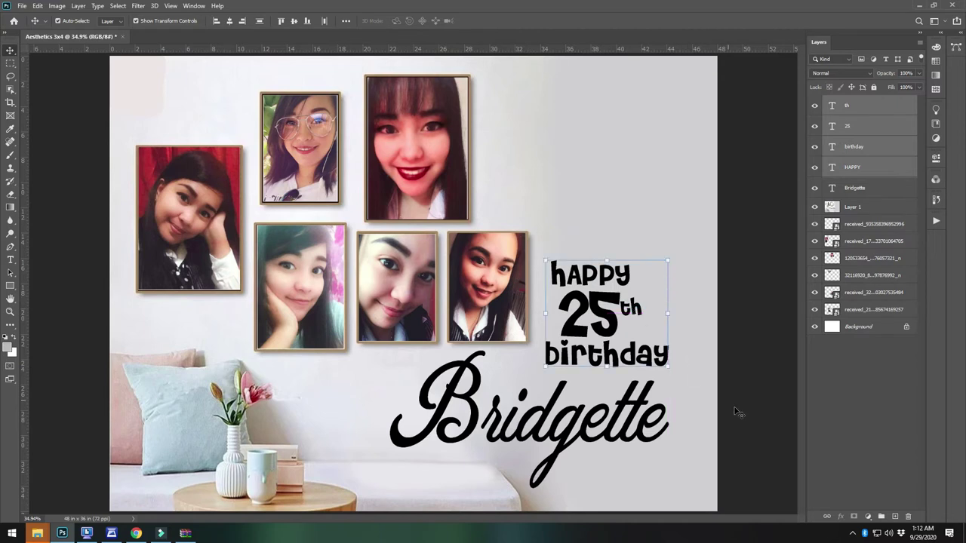
left_click(739, 424)
key("t")
left_click(651, 416)
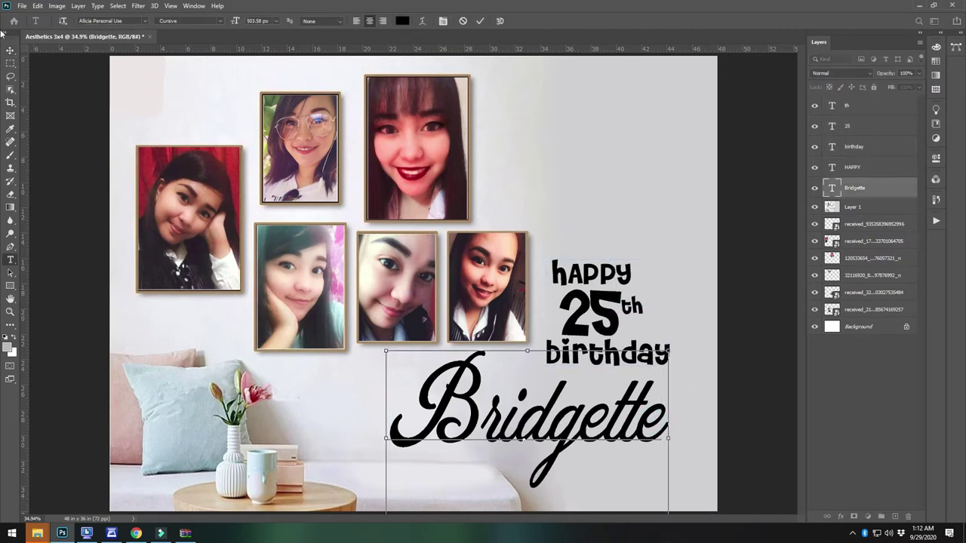
left_click(9, 52)
left_click(747, 425)
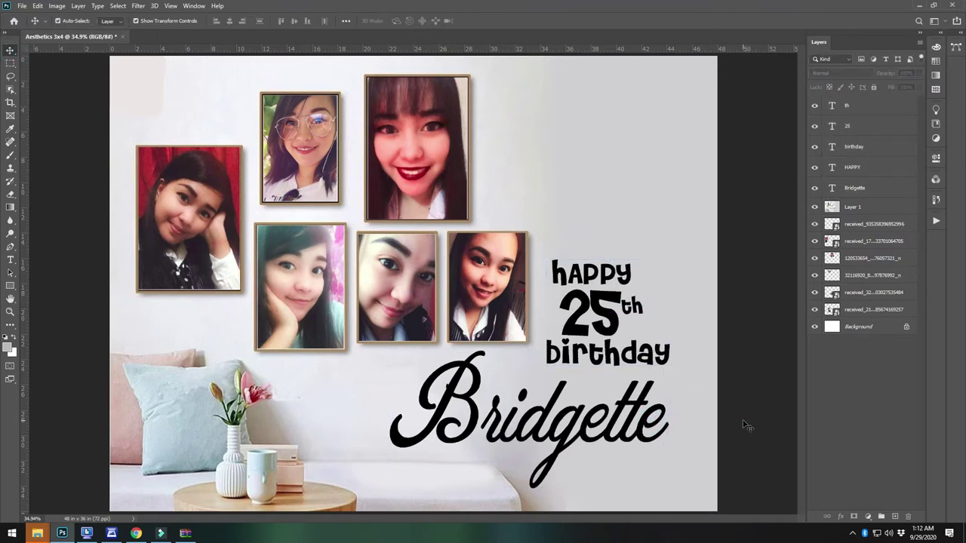
- Stretch the name text wider toward the flower vase
left_click(548, 437)
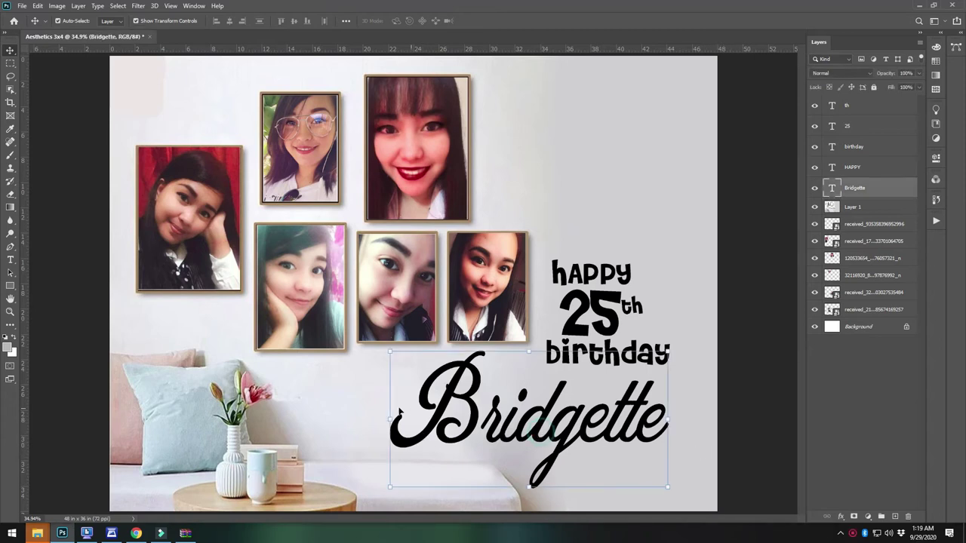
left_click_drag(388, 421, 368, 439)
key("Return")
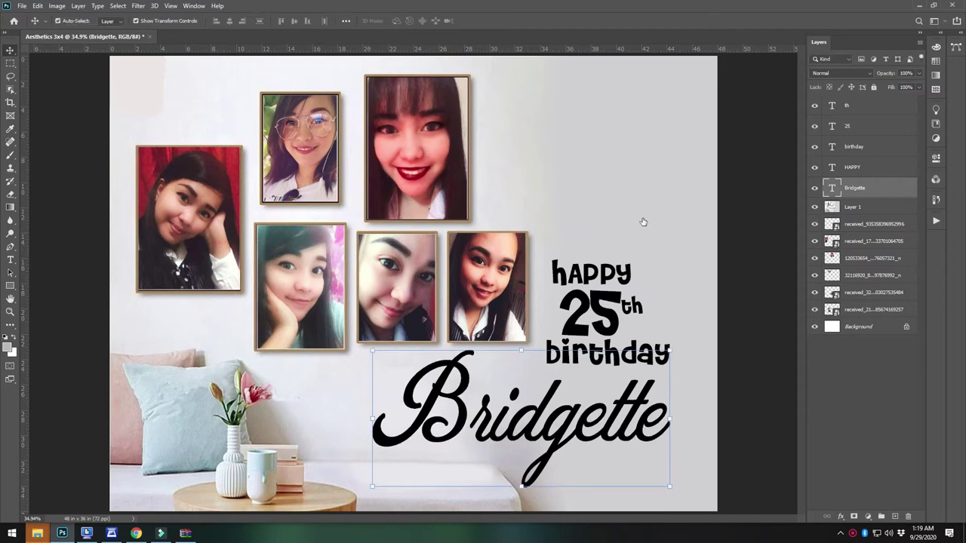
- Add a Color Overlay in dark magenta to the name text
left_click(481, 276)
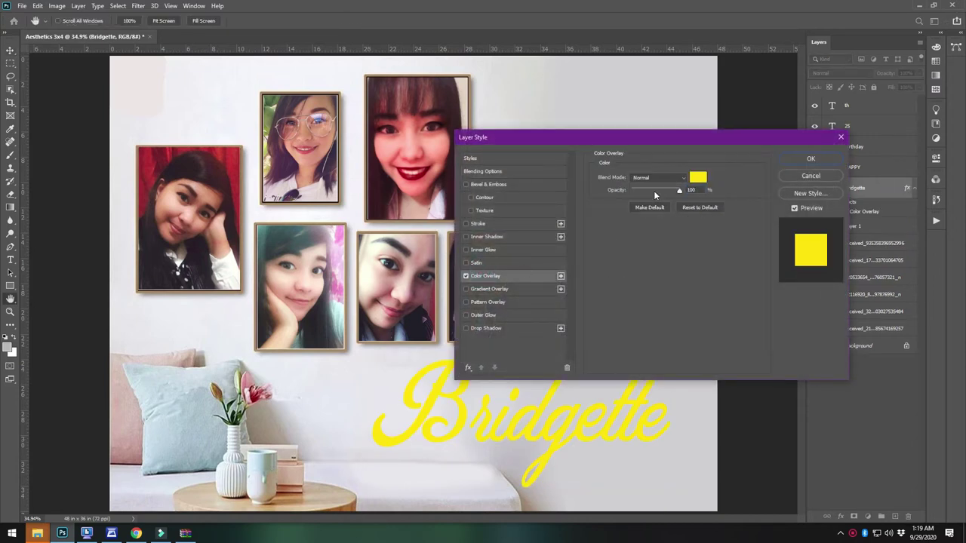
left_click(697, 177)
left_click_drag(330, 162, 329, 128)
left_click(311, 151)
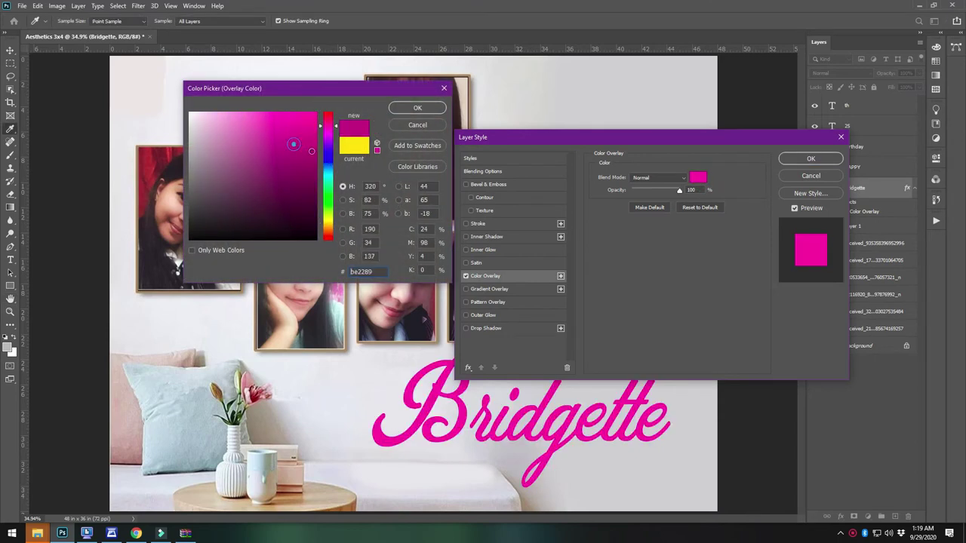
left_click(397, 113)
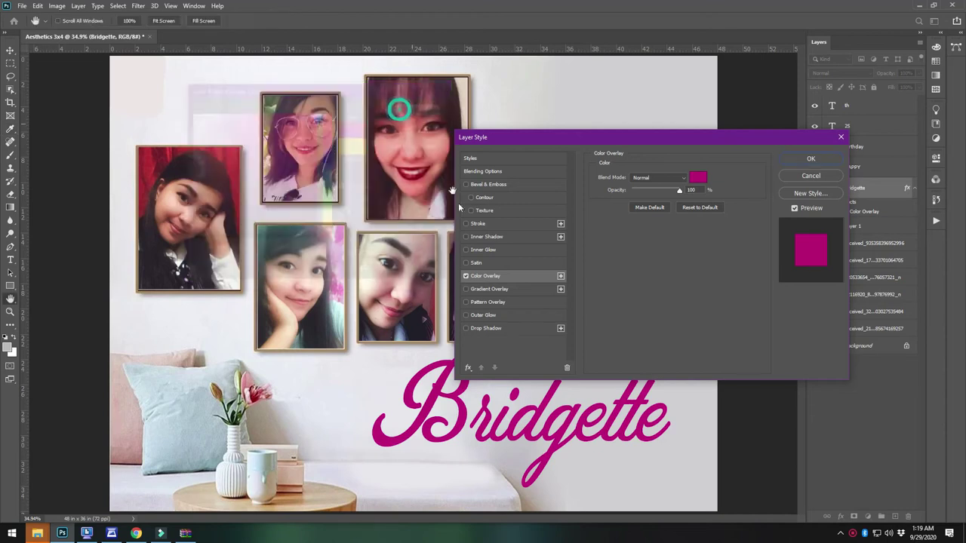
- Add a 6 px white outside Stroke to the name text
left_click(479, 224)
left_click(625, 250)
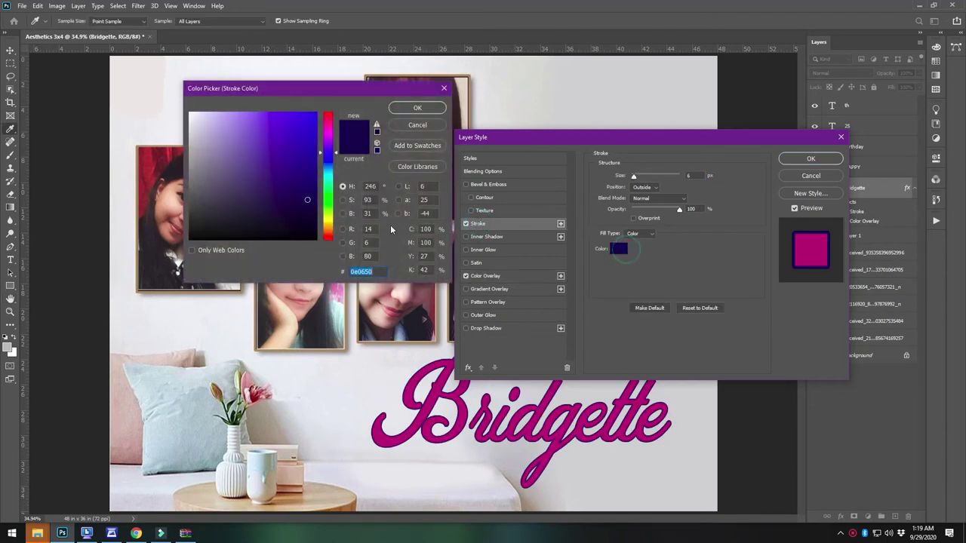
left_click(190, 113)
left_click(415, 107)
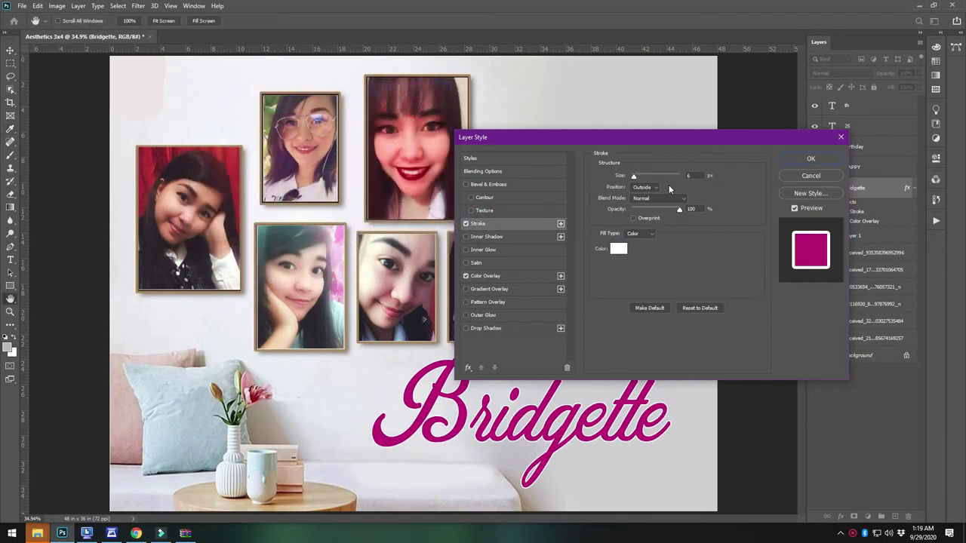
- Add a Drop Shadow with 50% opacity, 124° angle, 20 px distance and Global Light off, plus a default Bevel & Emboss, to the name text
left_click(478, 328)
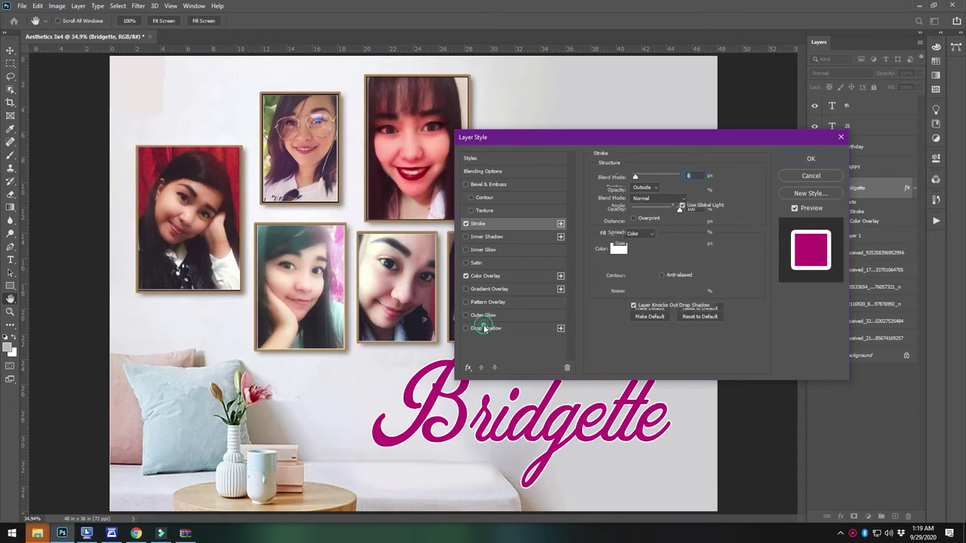
left_click(682, 204)
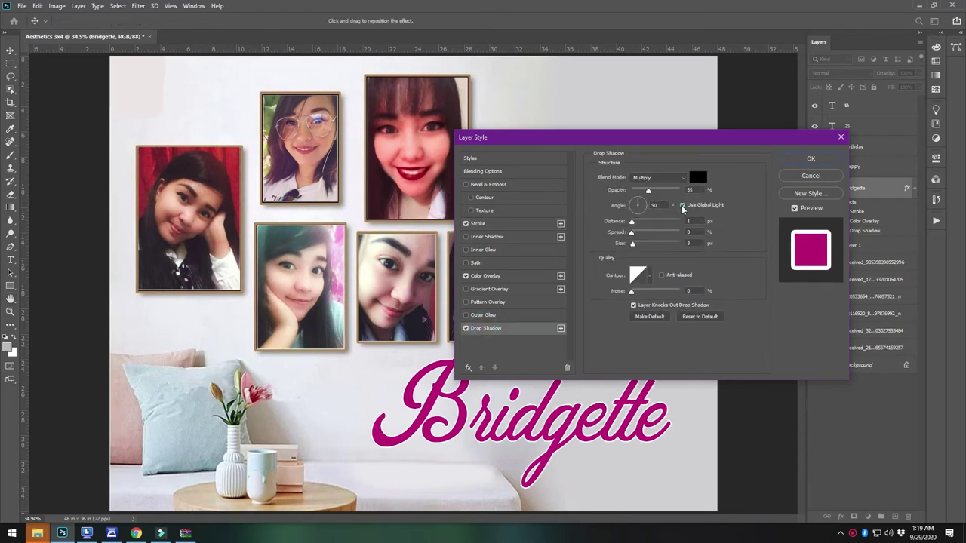
left_click(632, 195)
left_click_drag(647, 194, 655, 190)
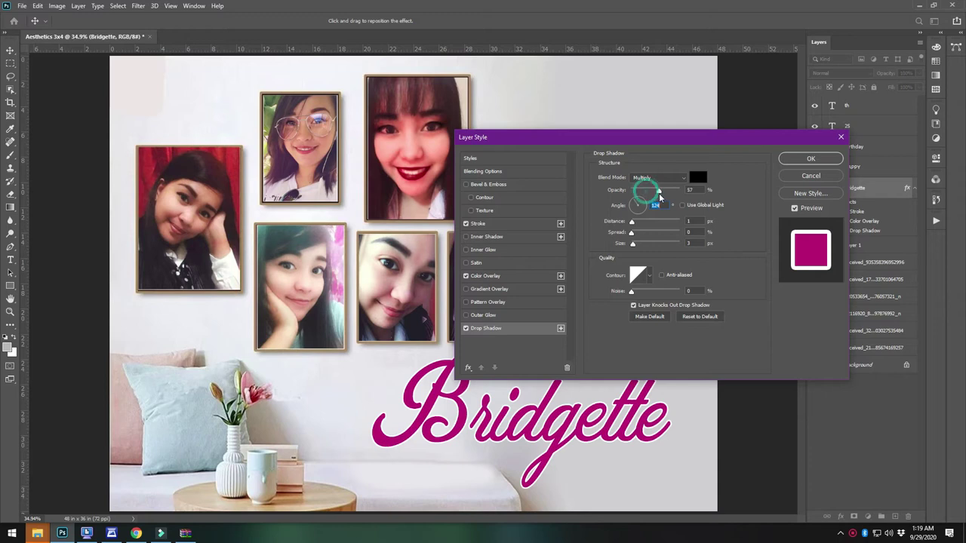
left_click_drag(631, 221, 642, 228)
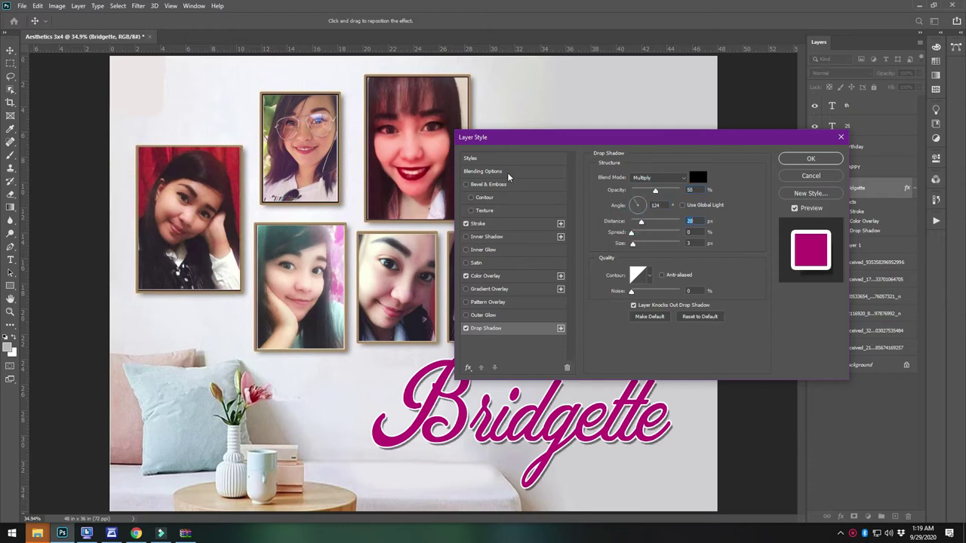
left_click(486, 185)
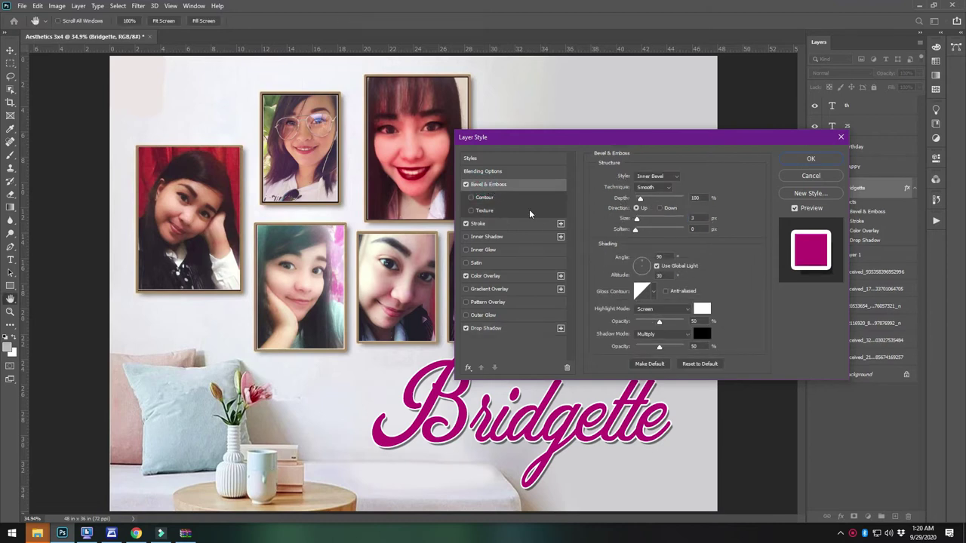
left_click(809, 160)
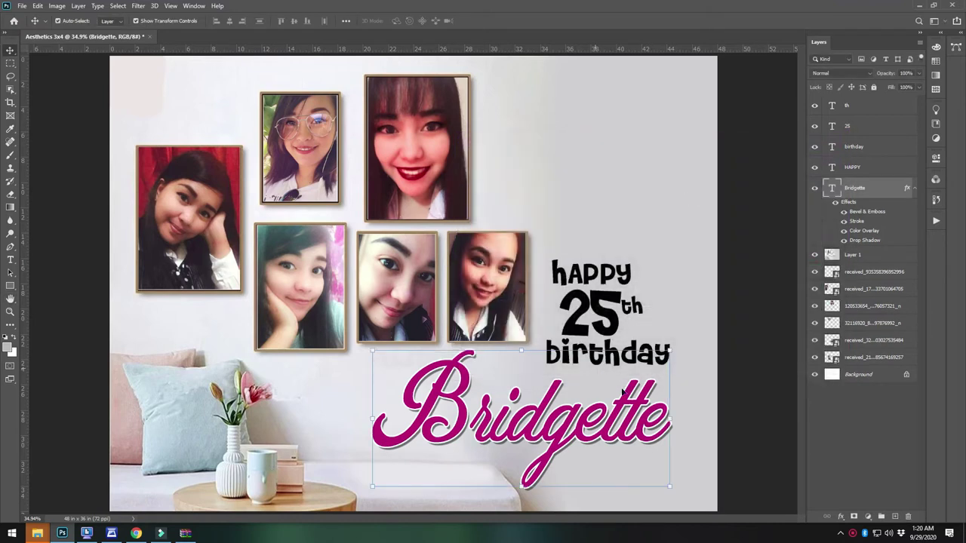
- Duplicate the HAPPY text above the greeting and replace the copy's wording with the copied quote beginning "Beauty is how you feel inside"
left_click(741, 319)
left_click_drag(598, 278, 565, 177, "alt")
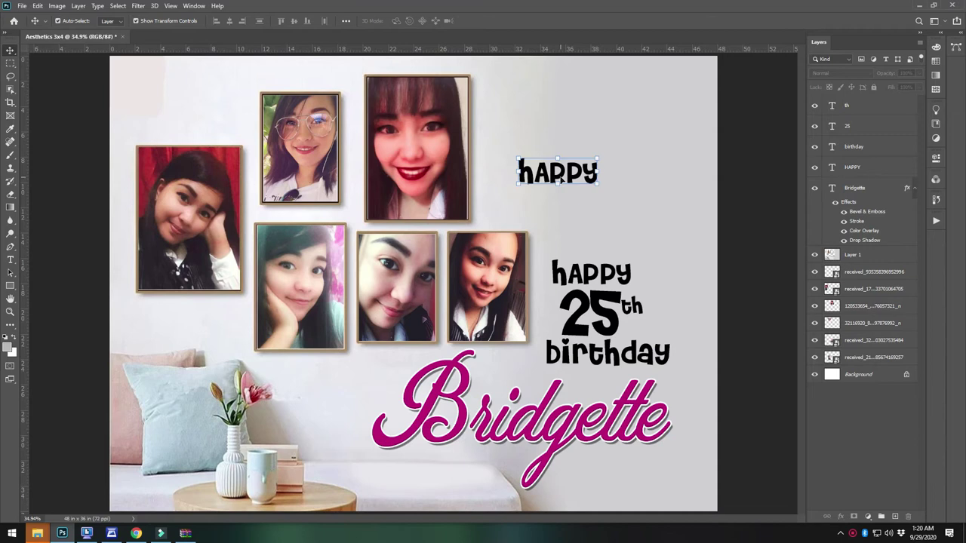
double_click(565, 176)
double_click(564, 175)
key("ctrl+v")
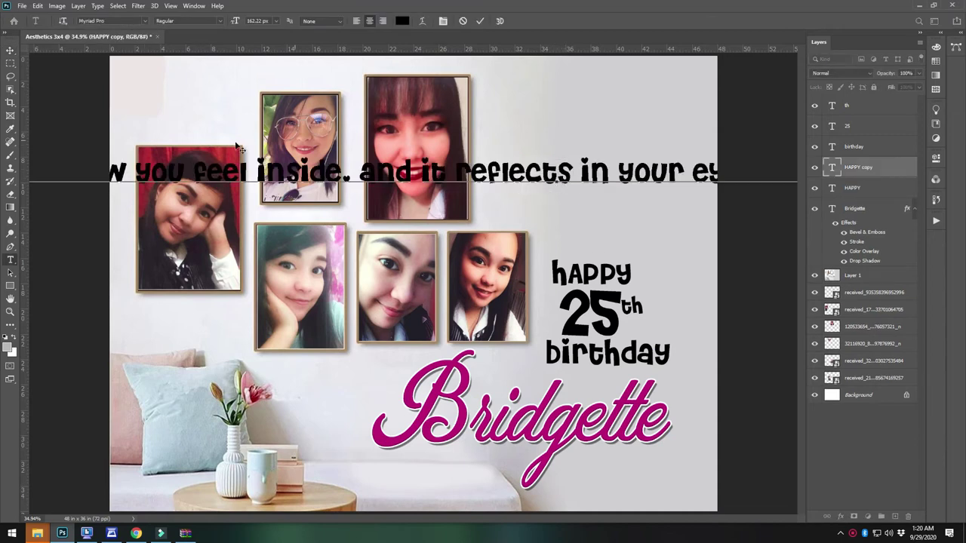
- Scale the quote text down to about 30% and place it on the wall beside the largest portrait
left_click(11, 51)
scroll(640, 199, "down", 4)
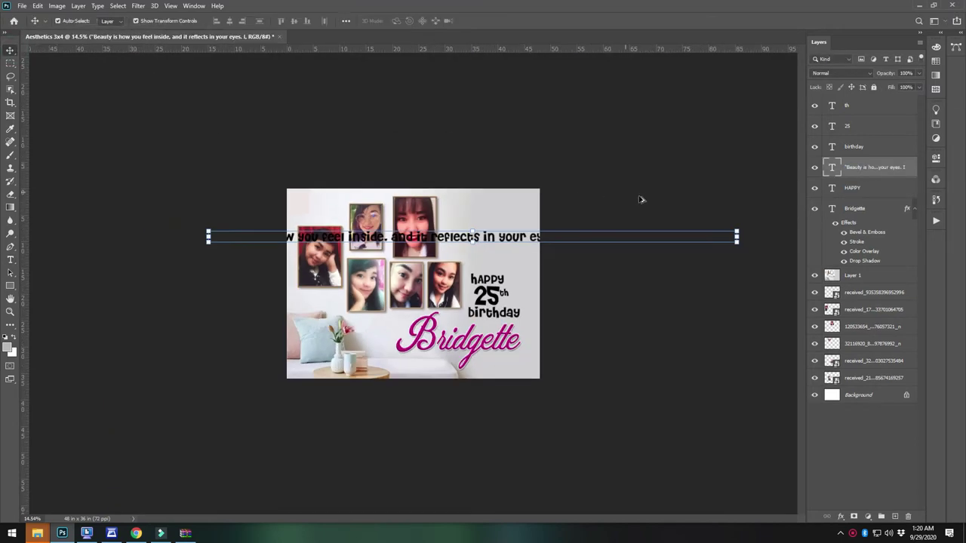
left_click_drag(738, 229, 553, 231)
scroll(521, 353, "up", 3)
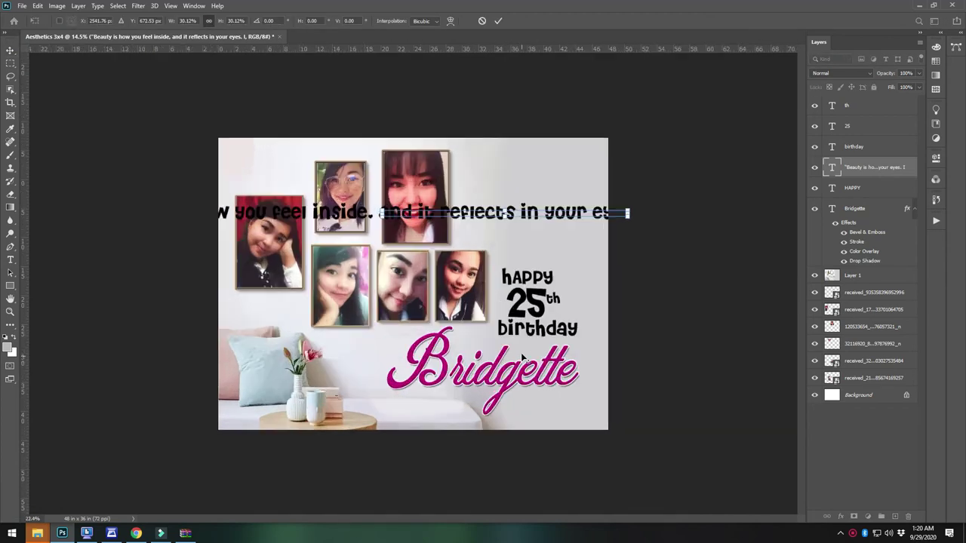
key("Return")
left_click_drag(552, 188, 647, 171)
- Break the quote into three lines after "inside," and "eyes." and move it fully onto the canvas above the greeting
scroll(667, 158, "up", 1)
key("t")
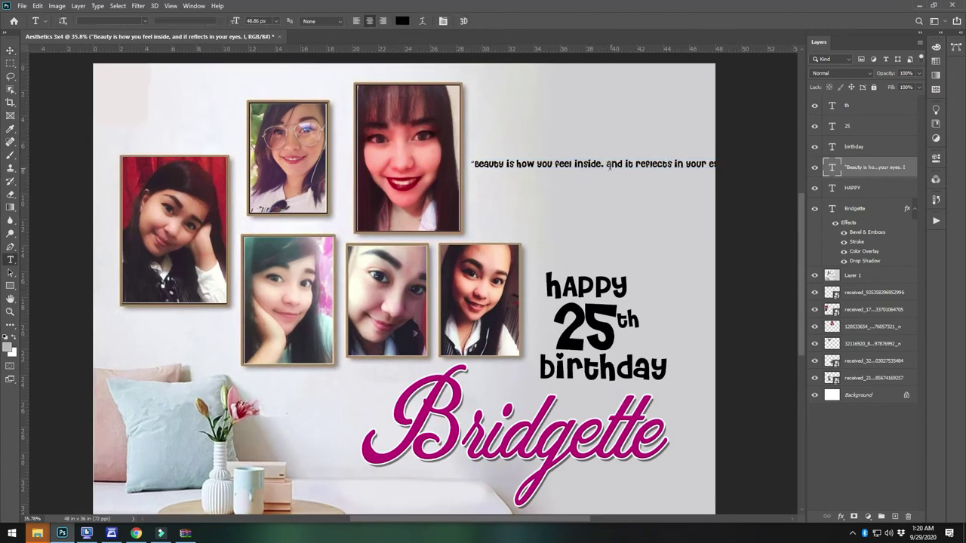
left_click(606, 171)
key("Return")
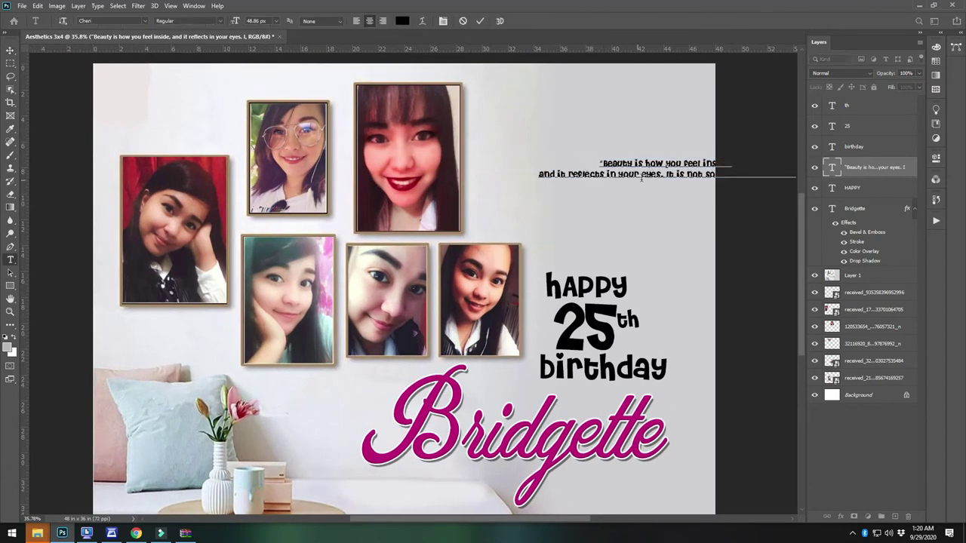
left_click(673, 174)
key("Return")
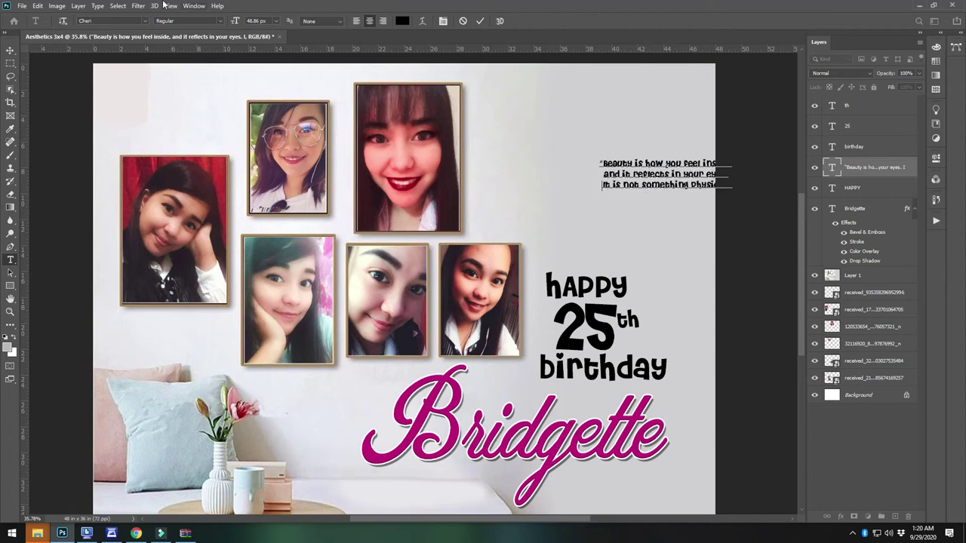
left_click(10, 49)
left_click_drag(688, 172, 575, 233)
- Set the whole quote in Times New Roman Bold Italic
scroll(645, 151, "up", 3)
double_click(574, 232)
key("ctrl+a")
left_click(96, 21)
type("times New Roman")
key("Return")
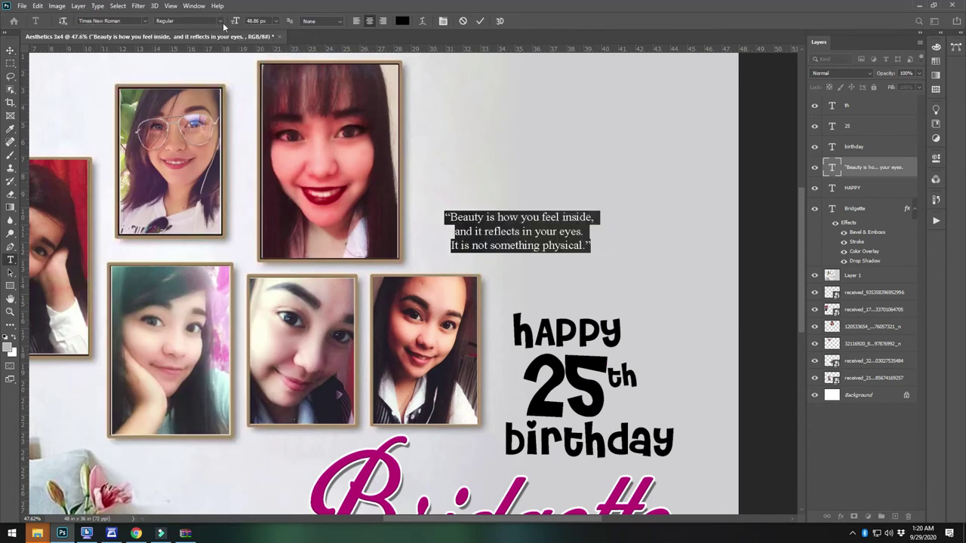
left_click(220, 21)
left_click(198, 55)
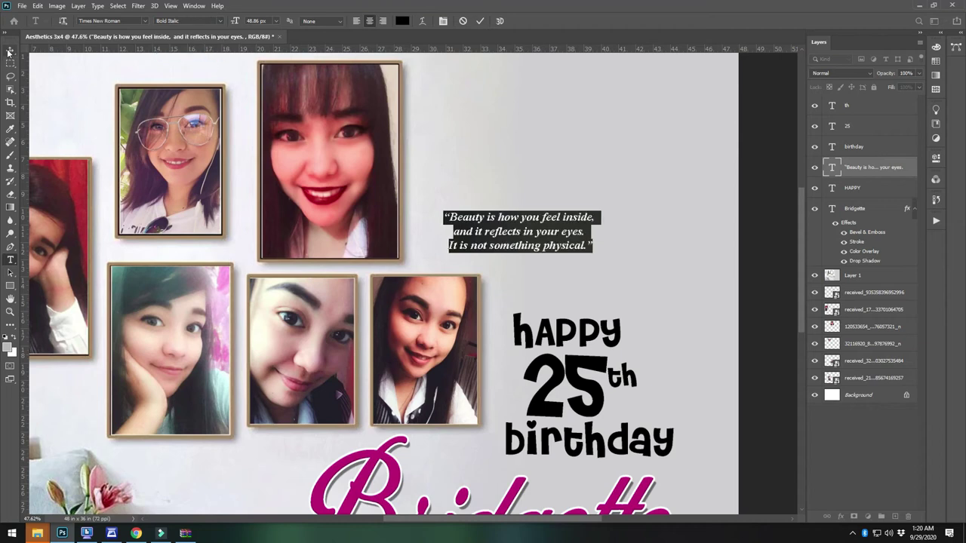
key("ctrl+Return")
- Enlarge the quote slightly and reposition it between the largest portrait and the HAPPY text
key("ctrl+t")
left_click_drag(595, 212, 631, 205)
left_click_drag(585, 227, 561, 236)
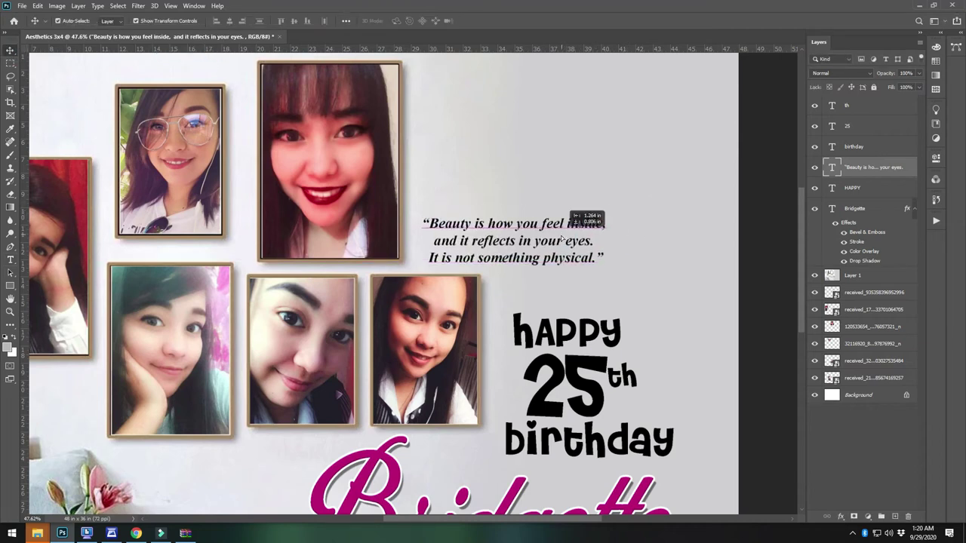
key("Return")
- Try placing the quote below the name text, near the canvas's lower edge
key("ctrl+minus")
left_click(760, 388, "ctrl")
scroll(702, 305, "up", 2)
left_click_drag(531, 198, 626, 492)
scroll(613, 473, "down", 2)
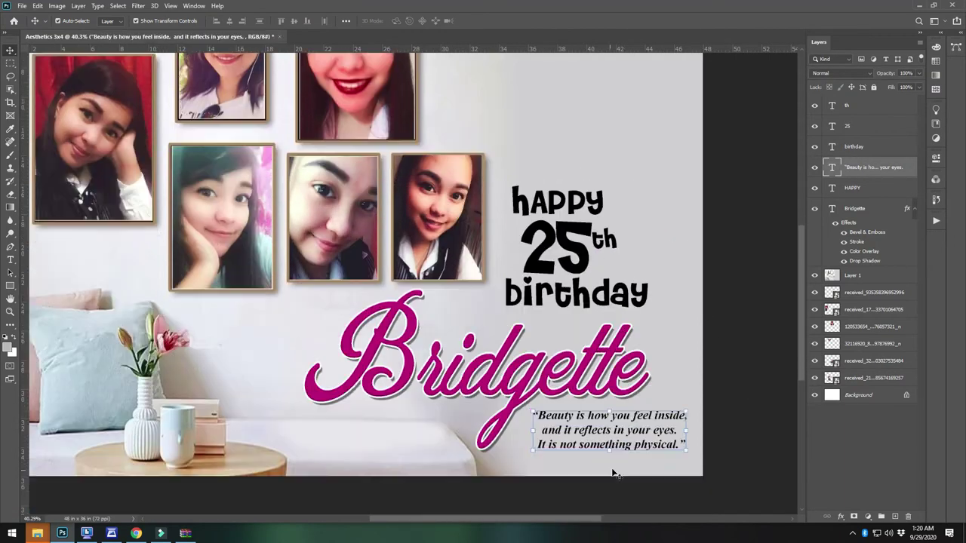
- Move the quote back to the blank wall above the birthday greeting
left_click_drag(635, 446, 540, 130)
scroll(604, 258, "up", 1)
key("Escape")
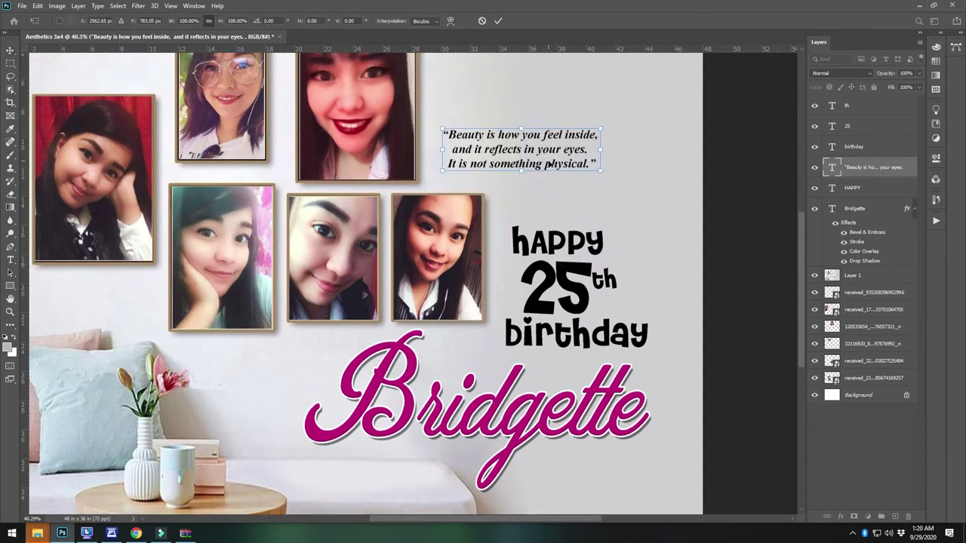
key("Return")
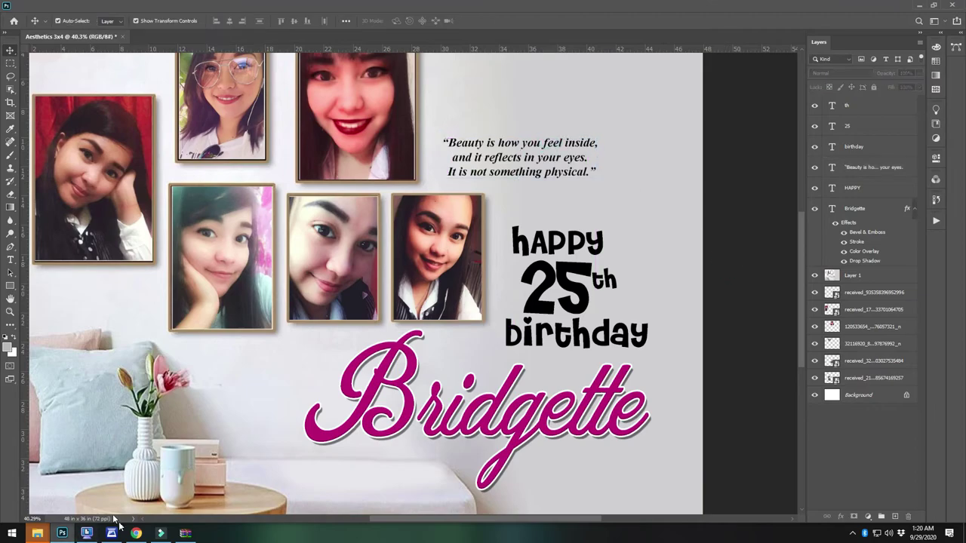
- Switch to Chrome and search Google Images for "flower wall", refining the query to "flower wall aesthetic"
left_click(136, 533)
type("flower wall")
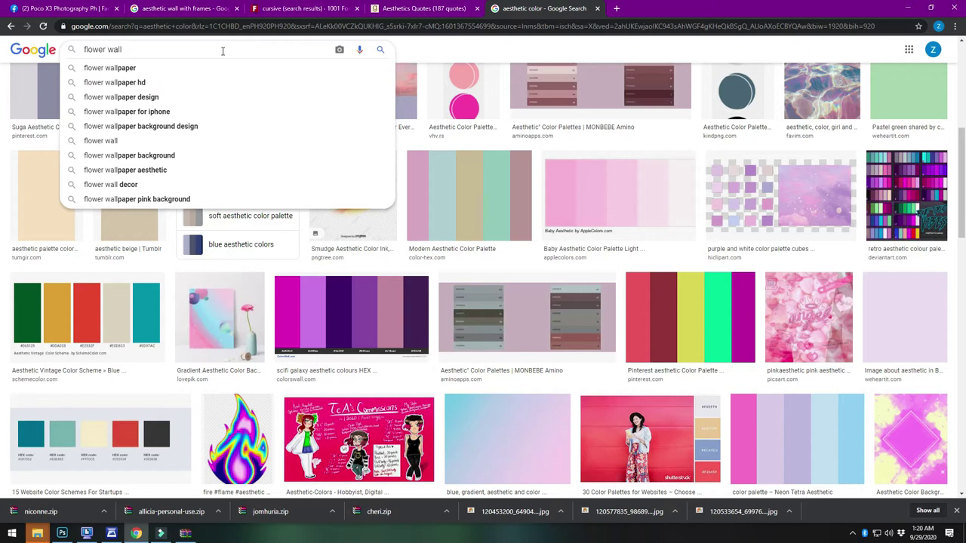
key("Return")
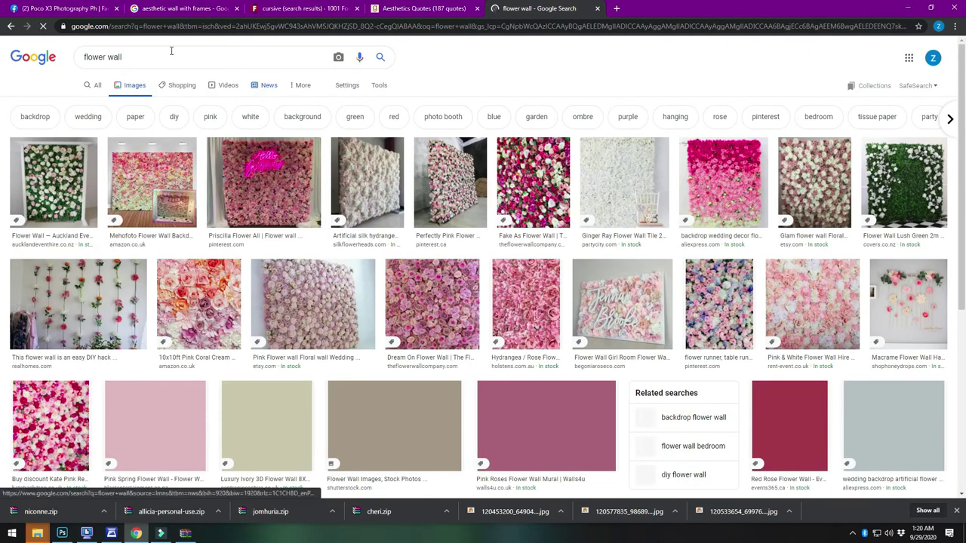
left_click(162, 57)
type("a")
type("es")
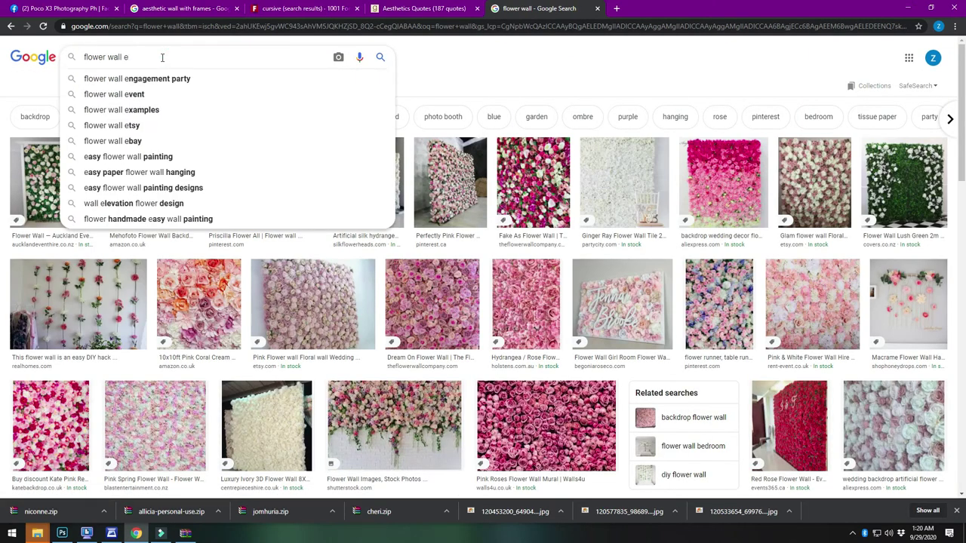
type("thetic")
key("Return")
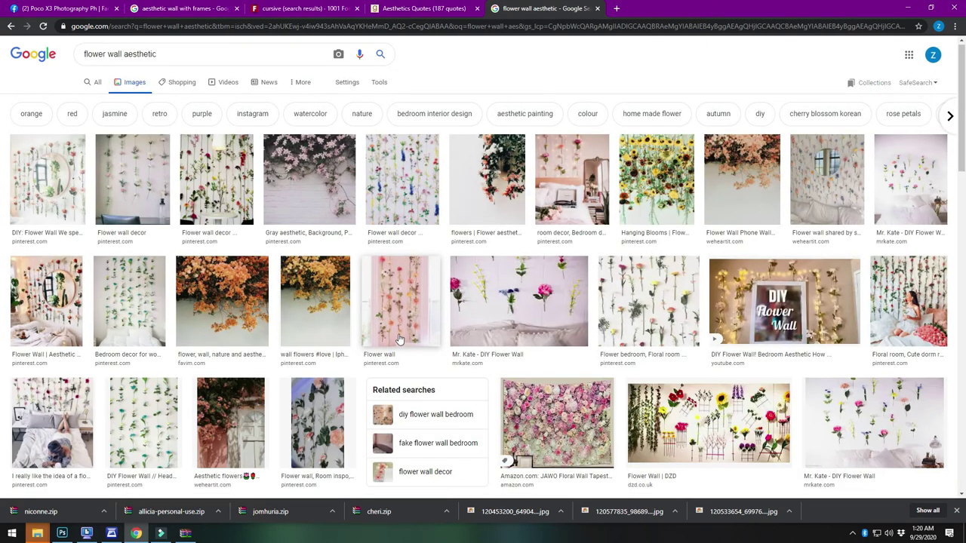
- Browse the flower wall image results for a wall decoration and open the Flowers Aesthetic Wall Clock result
scroll(407, 317, "down", 5)
scroll(406, 317, "down", 5)
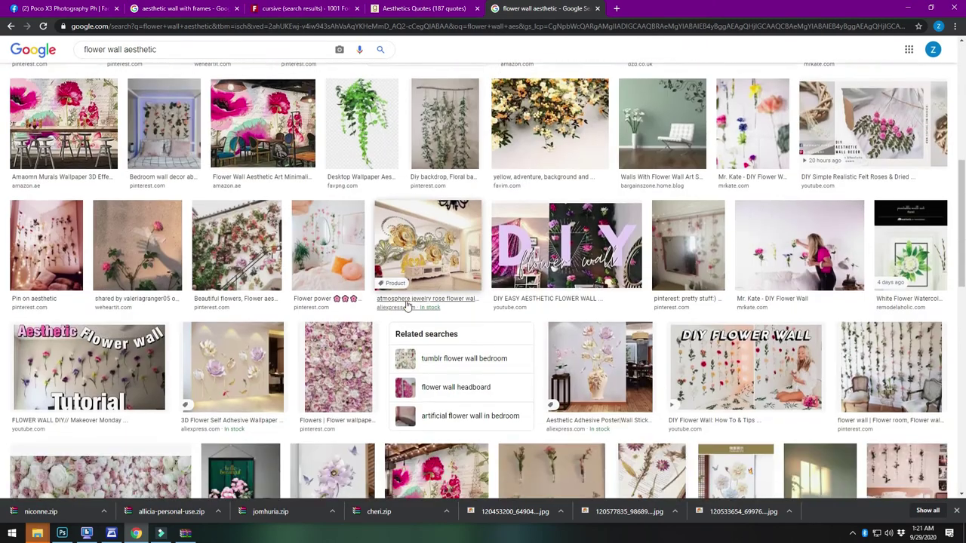
scroll(408, 344, "down", 4)
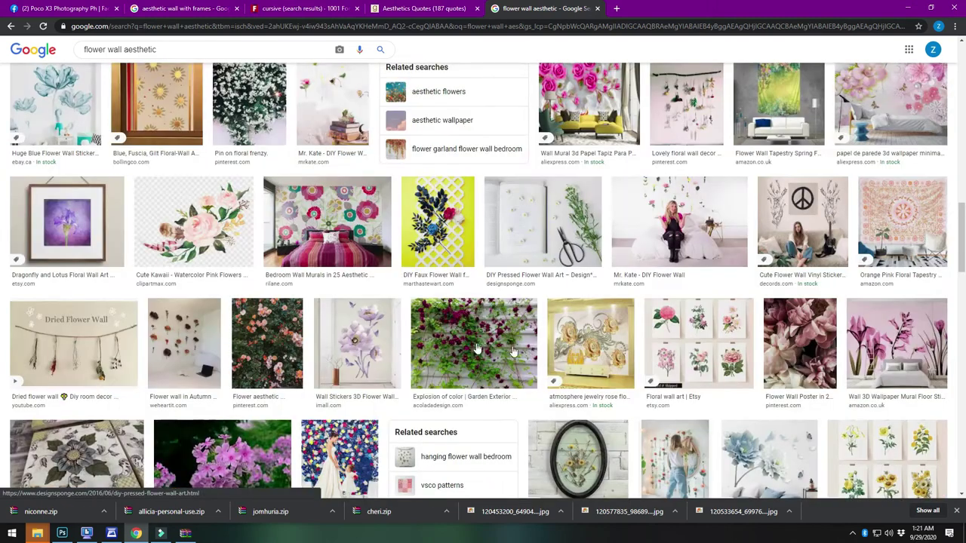
scroll(407, 344, "down", 3)
scroll(530, 352, "down", 2)
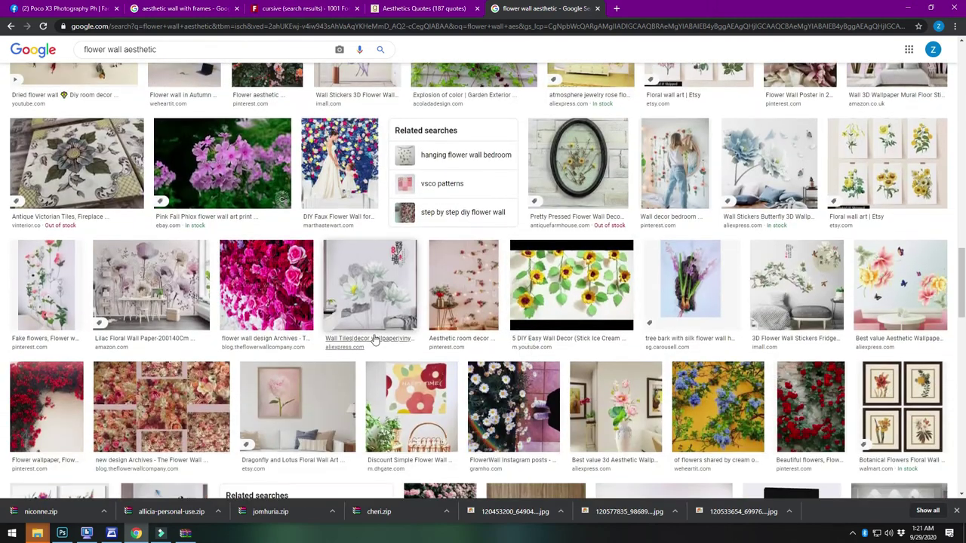
scroll(371, 332, "down", 4)
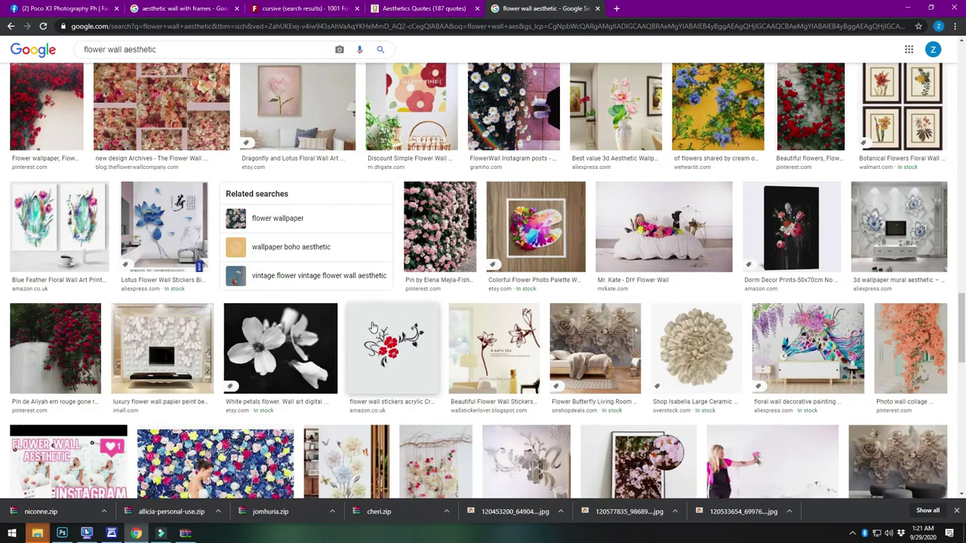
scroll(372, 326, "down", 2)
left_click(771, 442)
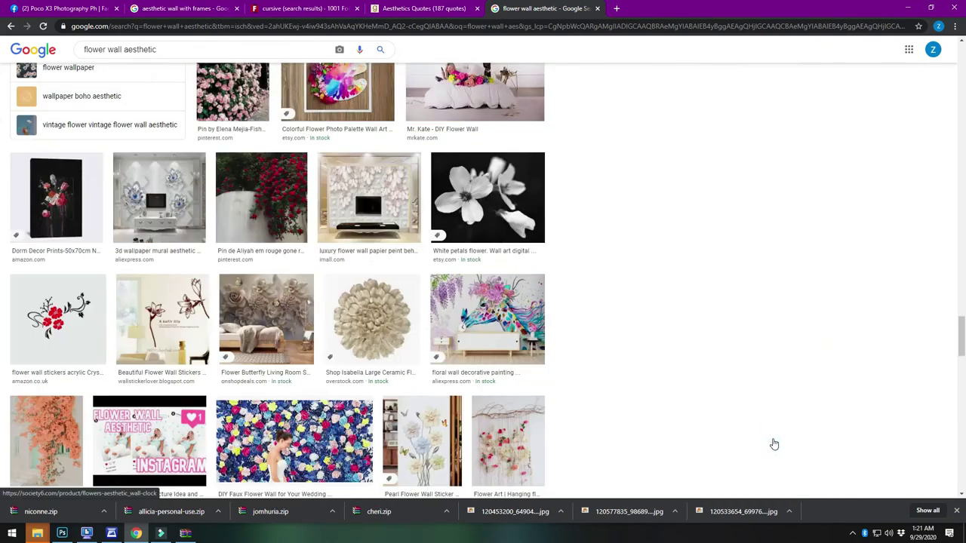
- Open the Hanging Terrarium II Wall Clock from the related images, copy its picture and paste it into the Photoshop poster
scroll(743, 382, "down", 9)
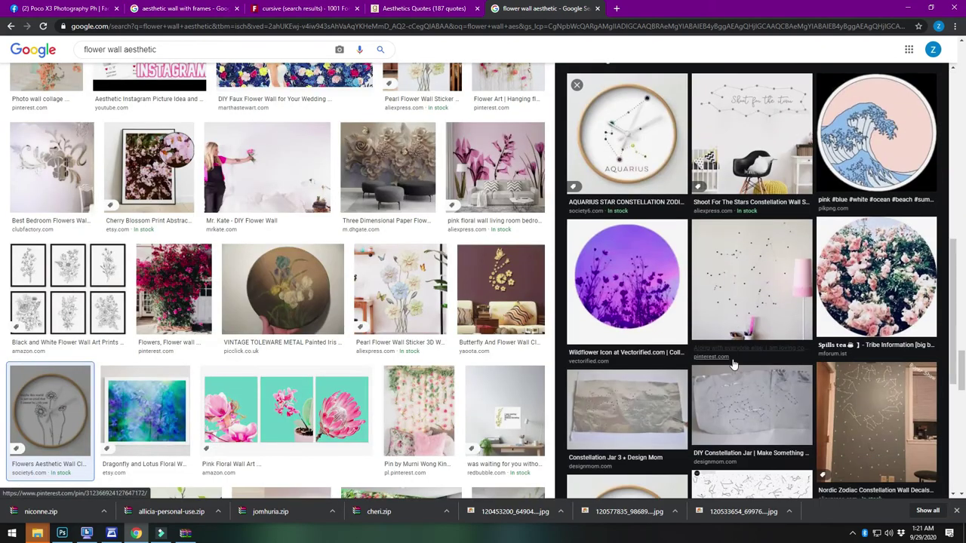
scroll(322, 309, "down", 5)
scroll(323, 309, "down", 2)
scroll(935, 351, "down", 3)
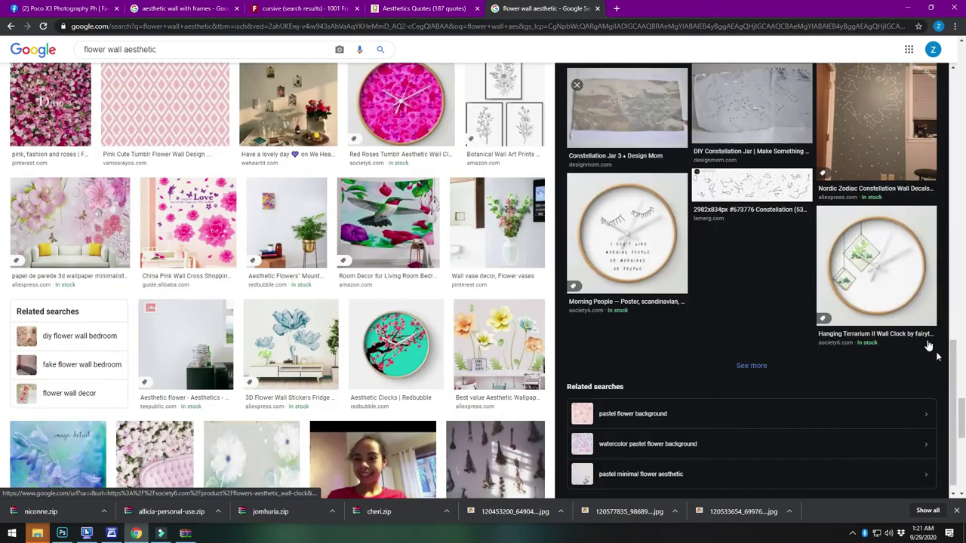
left_click(934, 344)
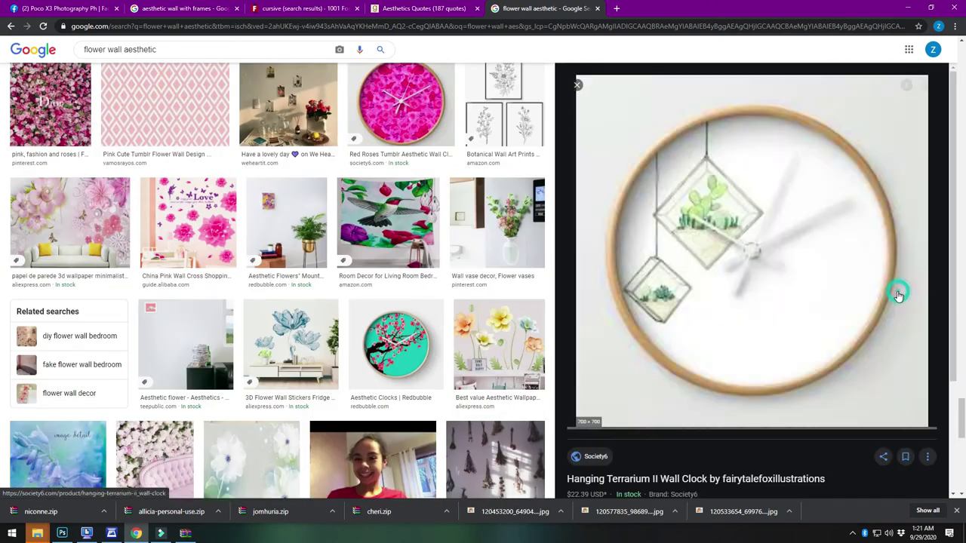
right_click(748, 254)
left_click(779, 356)
key("alt+Tab")
key("ctrl+v")
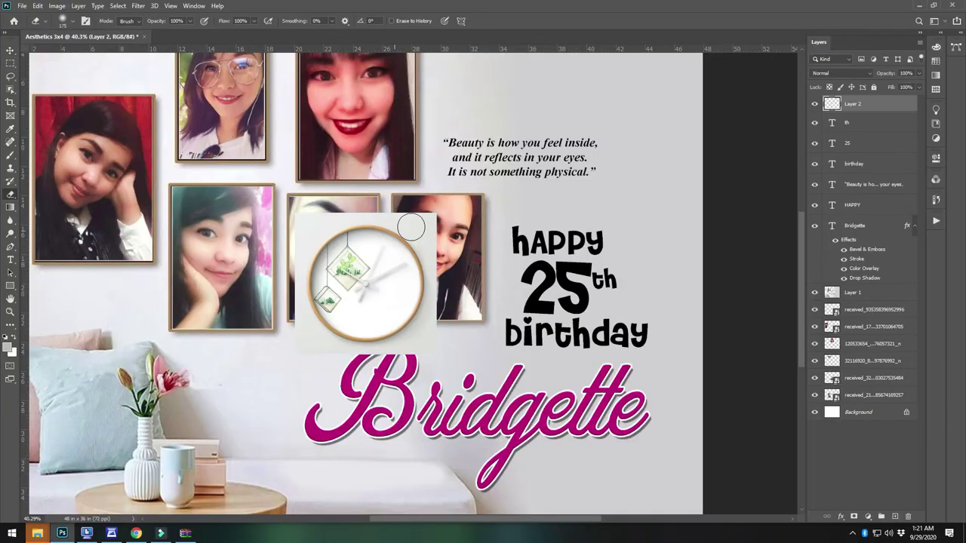
right_click(11, 193)
left_click(35, 215)
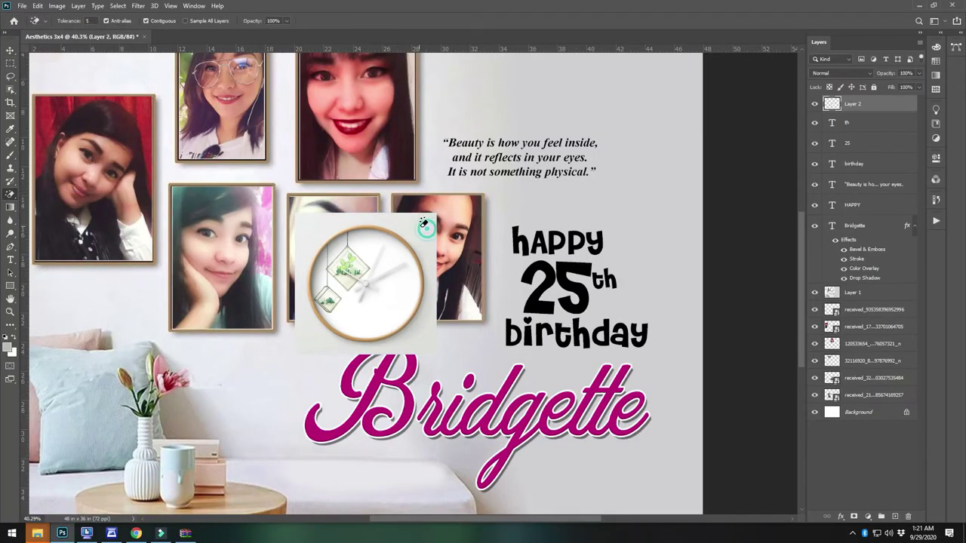
left_click(423, 223)
key("ctrl+z")
- Make an elliptical selection around the round clock and copy it to a new layer
right_click(10, 66)
left_click(38, 73)
scroll(368, 282, "up", 3)
scroll(375, 310, "up", 1)
left_click_drag(363, 281, 280, 193)
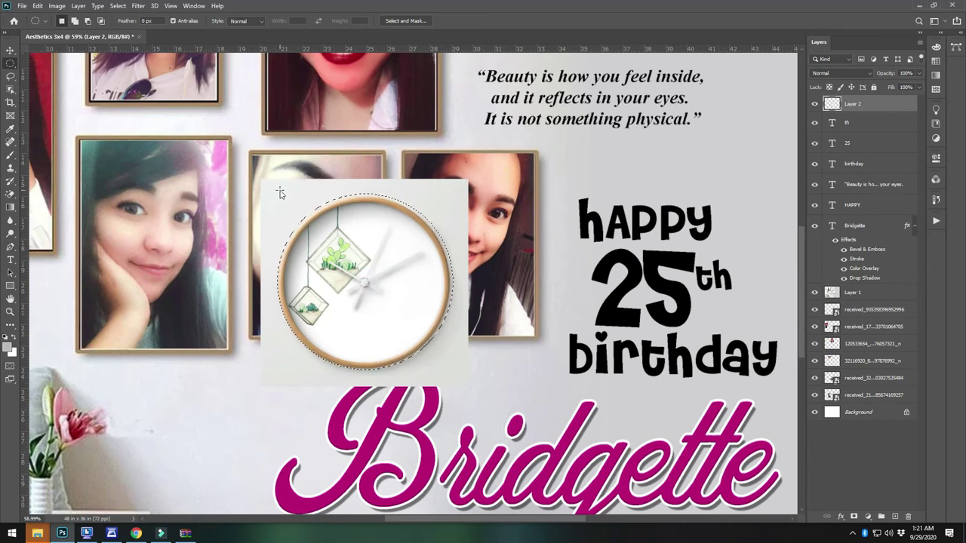
key("ctrl+j")
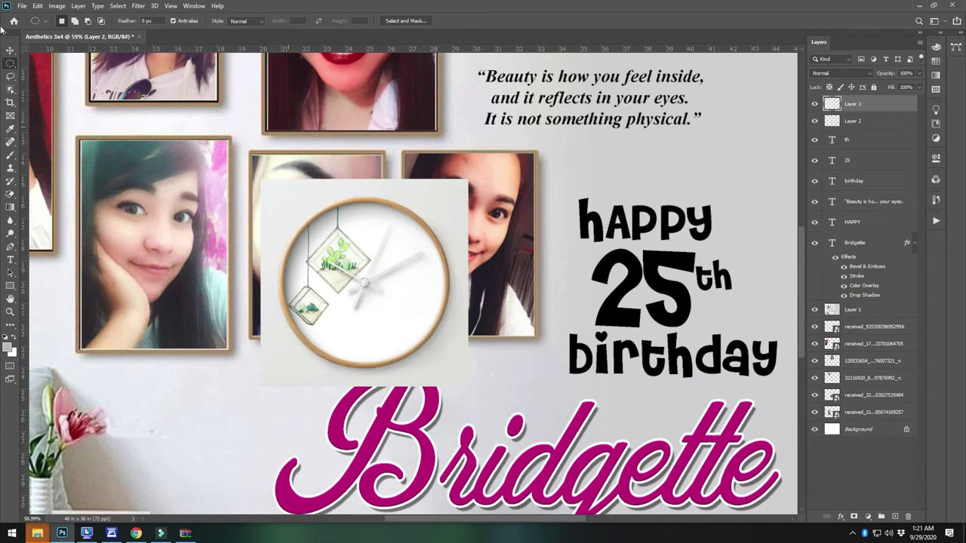
- Remove the original square clock picture, then place the cut-out clock above the quote, scaled to 87.91%
left_click(10, 50)
left_click_drag(374, 287, 600, 275)
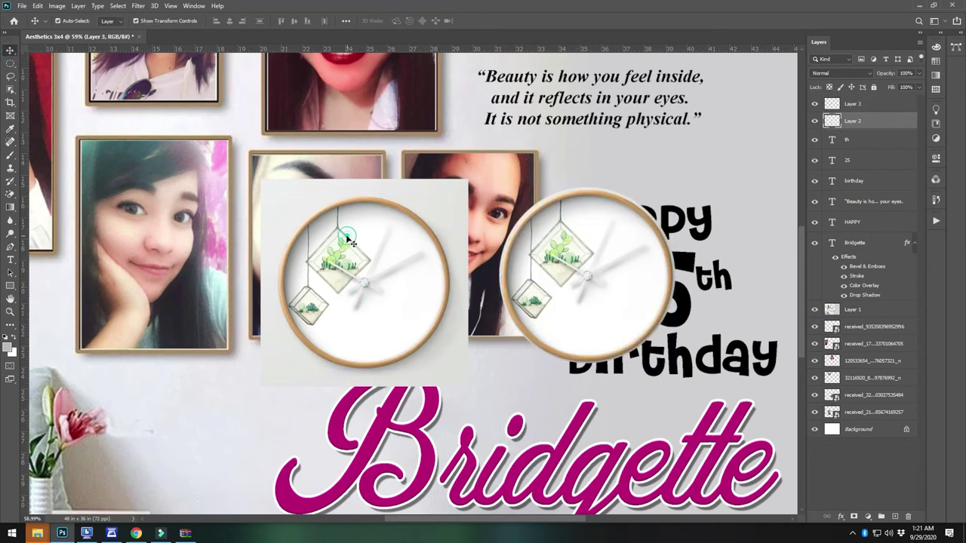
scroll(535, 360, "down", 5)
left_click_drag(562, 384, 549, 201)
left_click_drag(581, 102, 567, 116)
left_click_drag(540, 165, 555, 162)
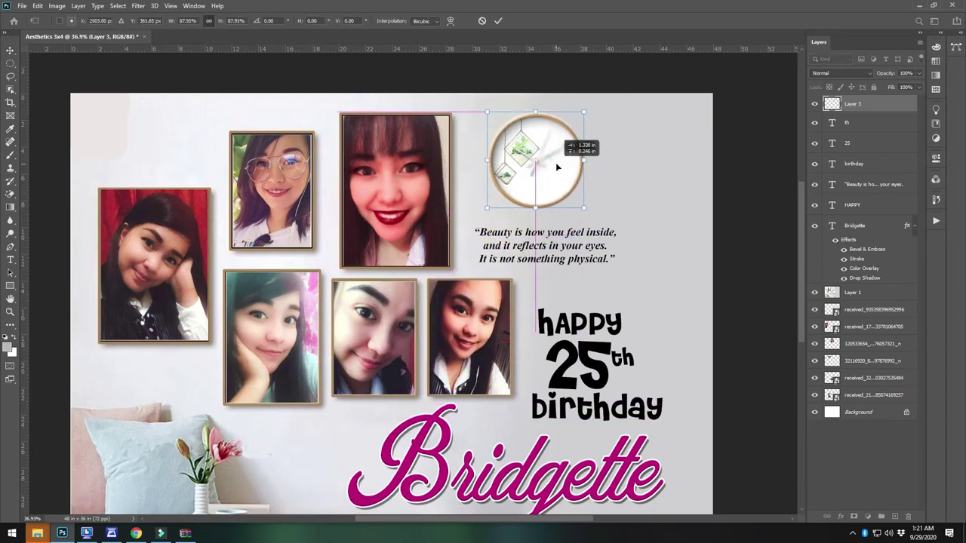
key("Return")
- Switch to Chrome, open Hanging Terrarium with Faux Succulents from the related images and look through its related terrariums
key("alt+Tab")
scroll(462, 244, "down", 1)
scroll(462, 244, "down", 5)
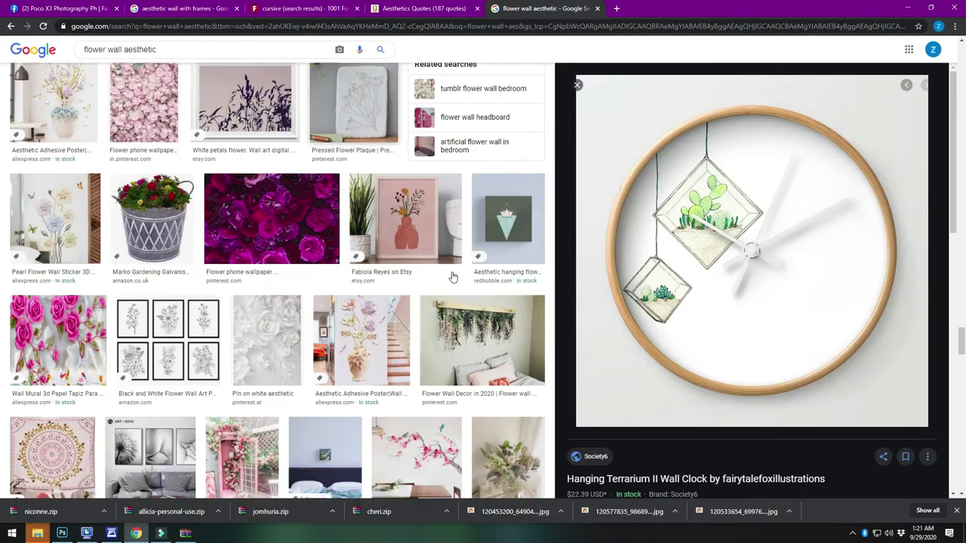
scroll(690, 302, "down", 7)
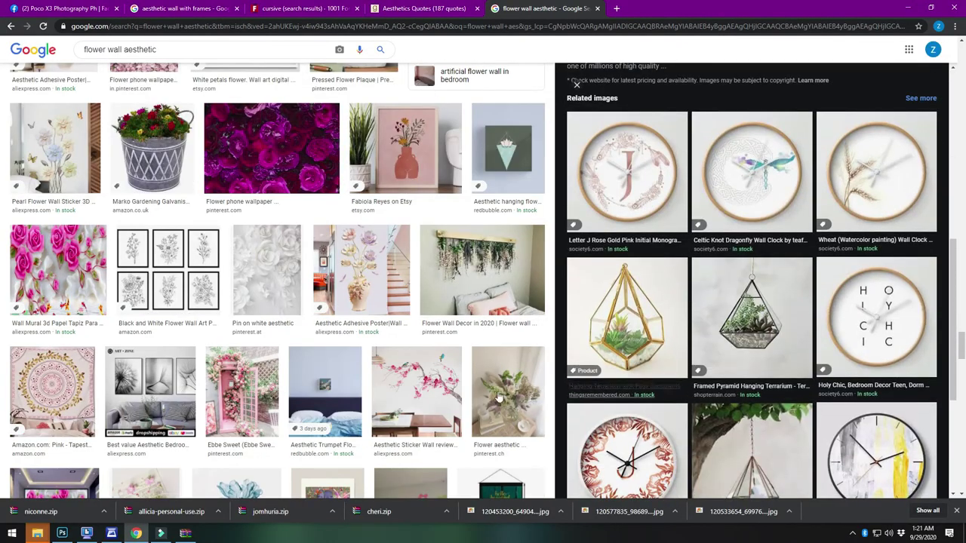
left_click(632, 282)
scroll(679, 279, "down", 5)
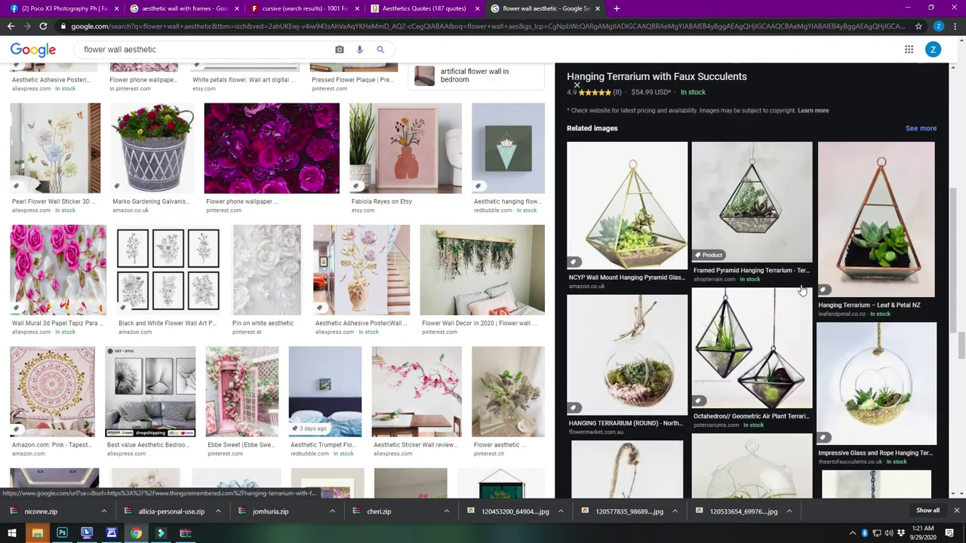
scroll(710, 275, "down", 5)
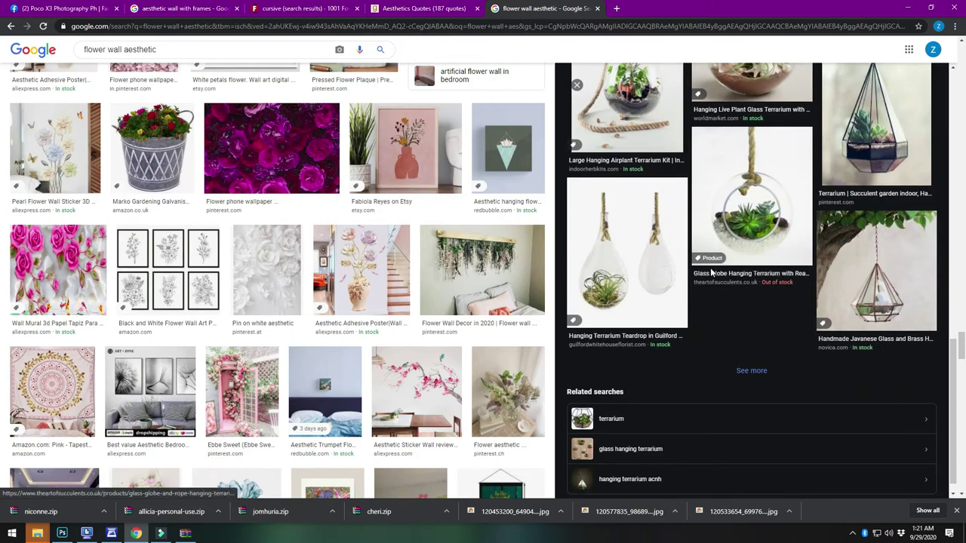
scroll(710, 271, "up", 10)
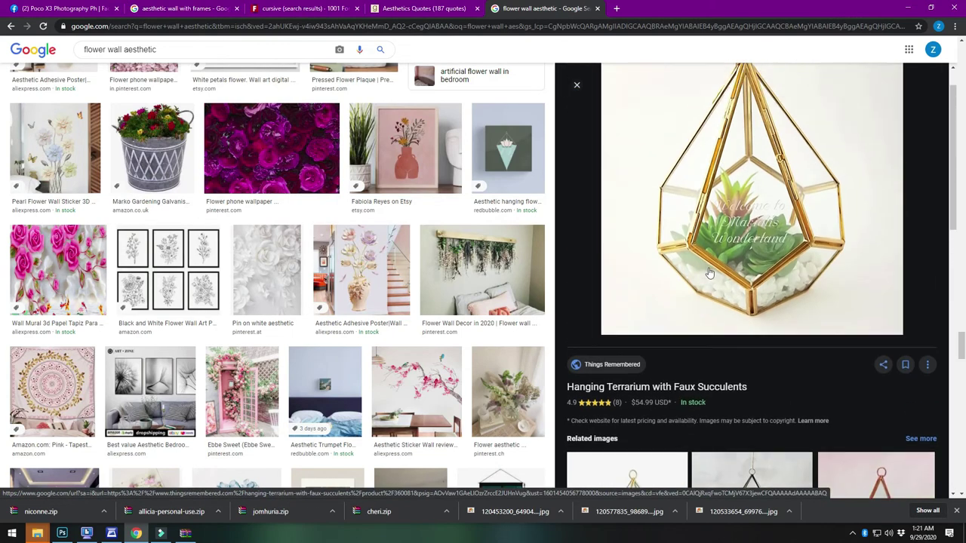
- Browse more hanging terrarium pictures, opening the Framed Pyramid Hanging Terrarium and the Pori hanging planter terrarium
scroll(523, 309, "down", 6)
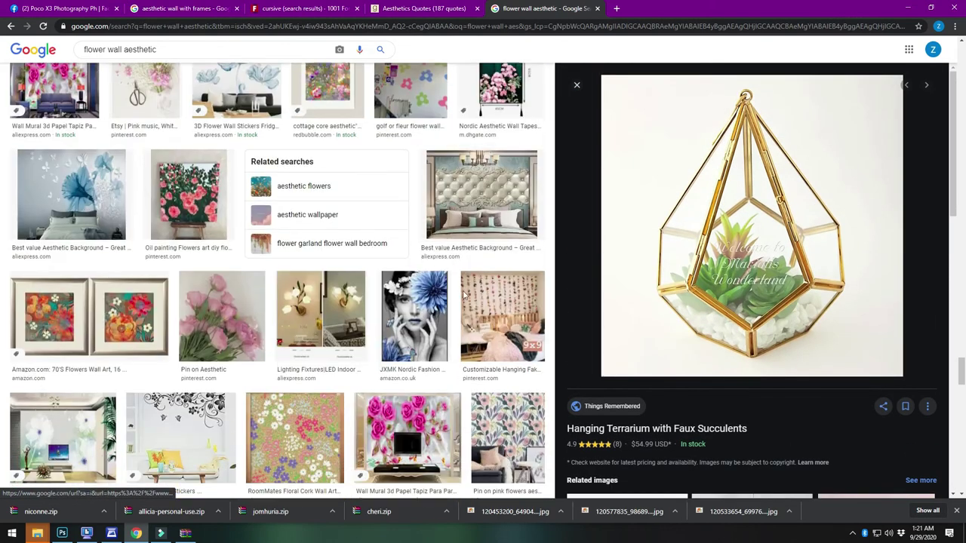
scroll(463, 294, "down", 1)
scroll(601, 320, "down", 6)
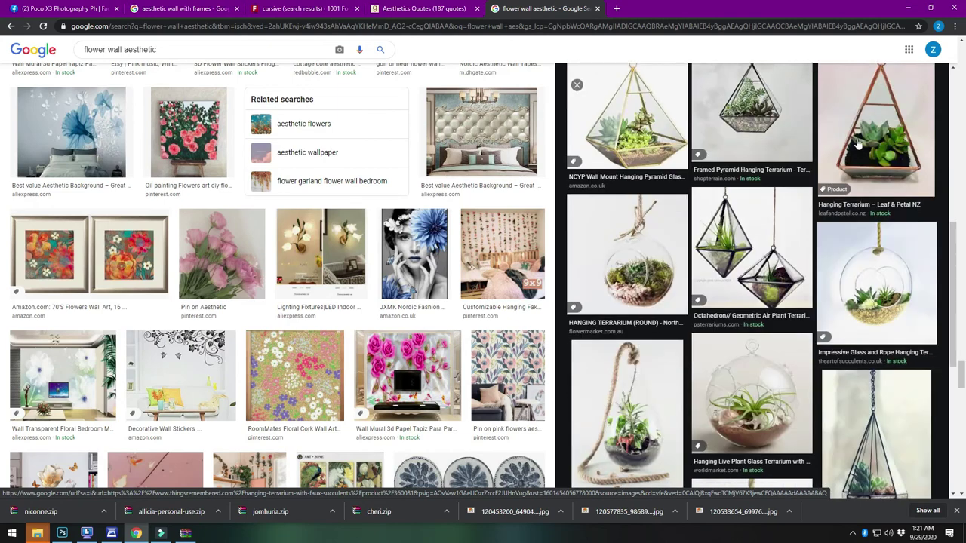
left_click(750, 114)
scroll(804, 245, "down", 5)
scroll(803, 246, "down", 2)
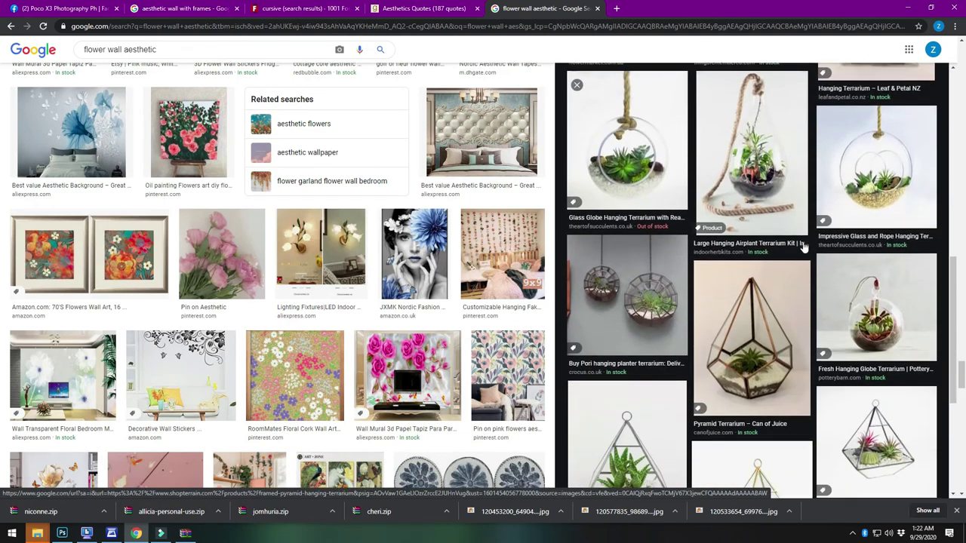
scroll(448, 312, "down", 5)
left_click(630, 321)
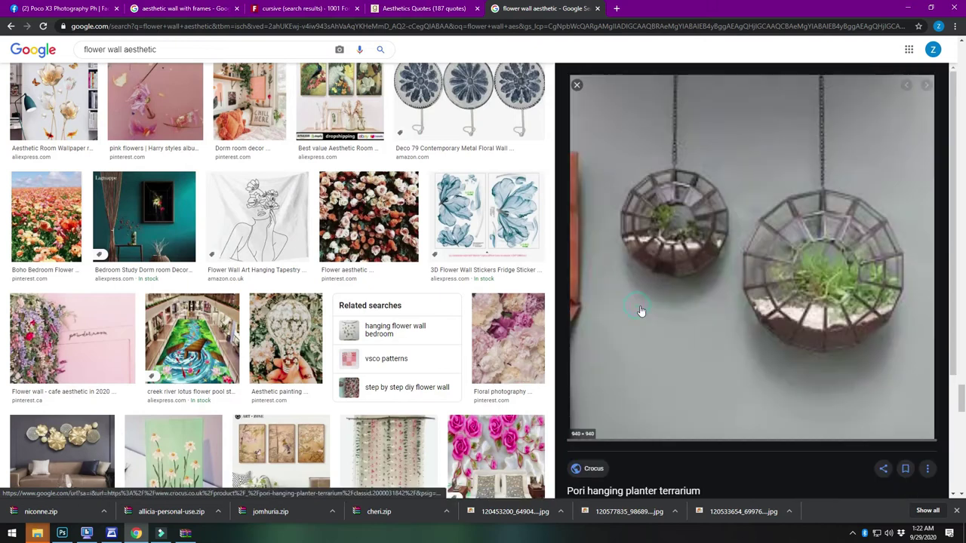
scroll(657, 306, "down", 5)
scroll(657, 306, "down", 4)
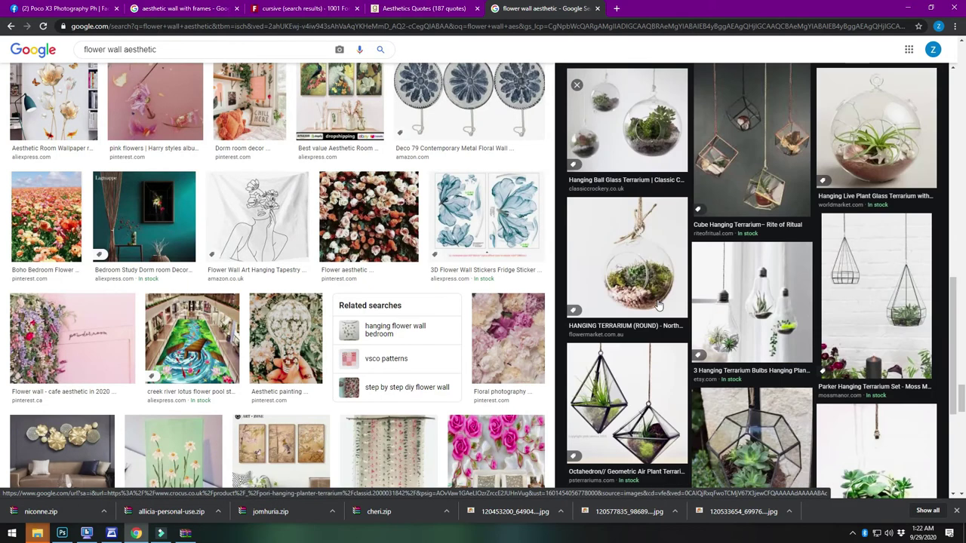
scroll(859, 339, "down", 1)
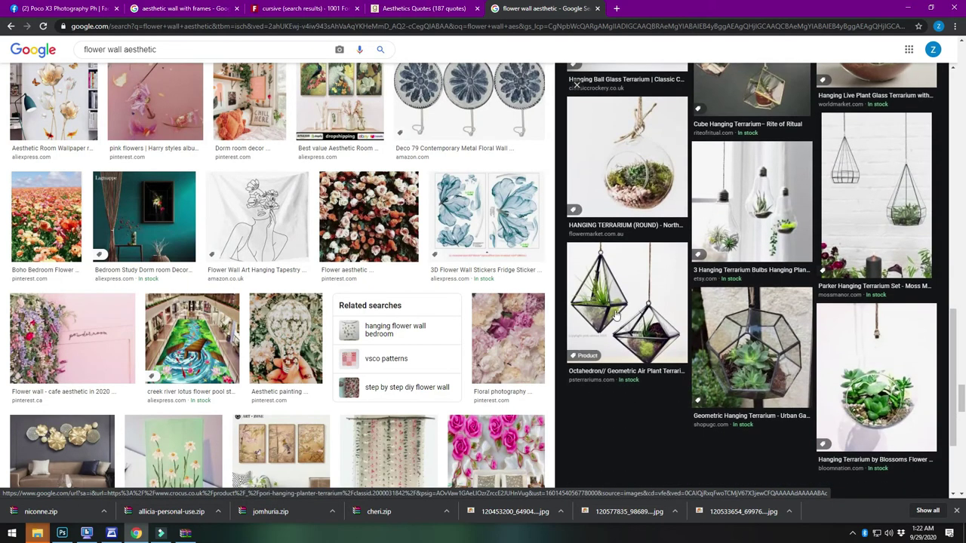
- Open the Octahedron Geometric Air Plant Terrarium, copy its picture and paste it into the Photoshop poster
left_click(619, 305)
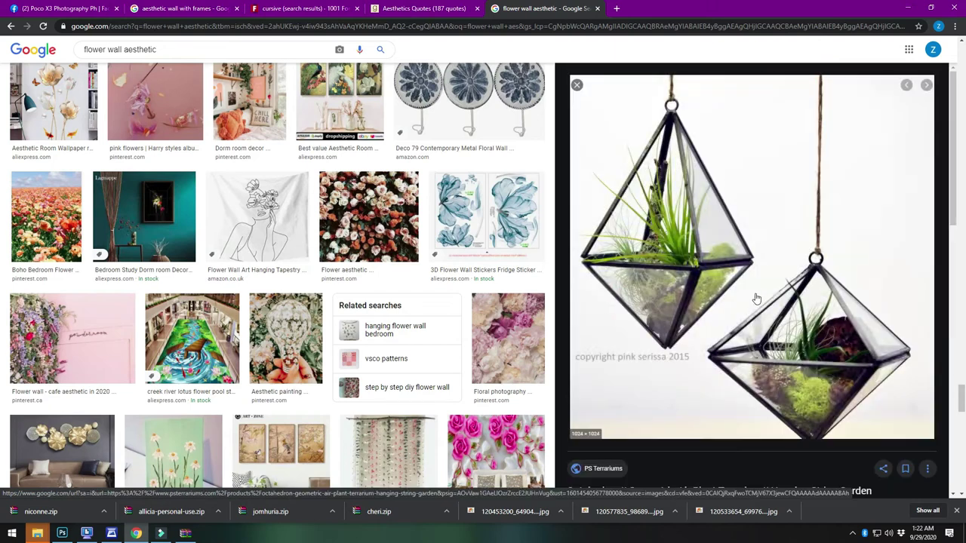
right_click(683, 213)
left_click(728, 313)
key("alt+Tab")
key("ctrl+v")
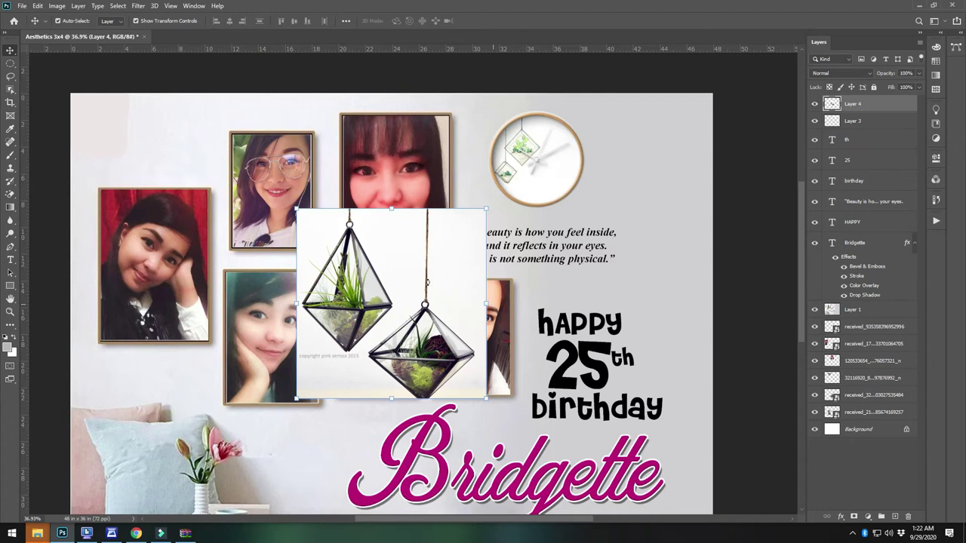
left_click_drag(10, 62, 37, 64)
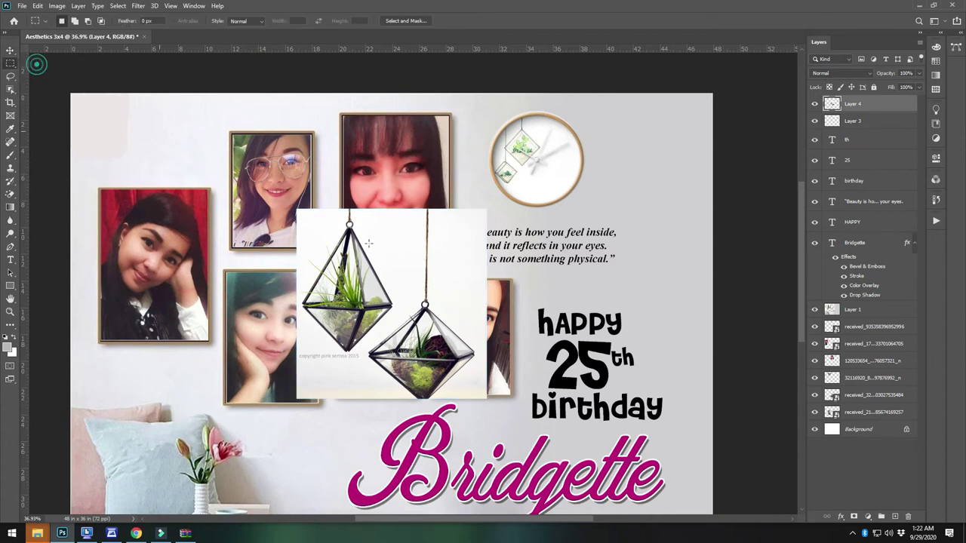
mouse_move(299, 209)
left_mouse_down()
mouse_move(350, 348)
mouse_move(395, 355)
left_mouse_up()
key("ctrl+d")
- Cut out the taller terrarium with a polygonal selection, paste it as its own layer and move it beside the quote
scroll(383, 327, "up", 3)
mouse_move(9, 78)
left_mouse_down()
mouse_move(38, 95)
mouse_move(36, 86)
left_mouse_up()
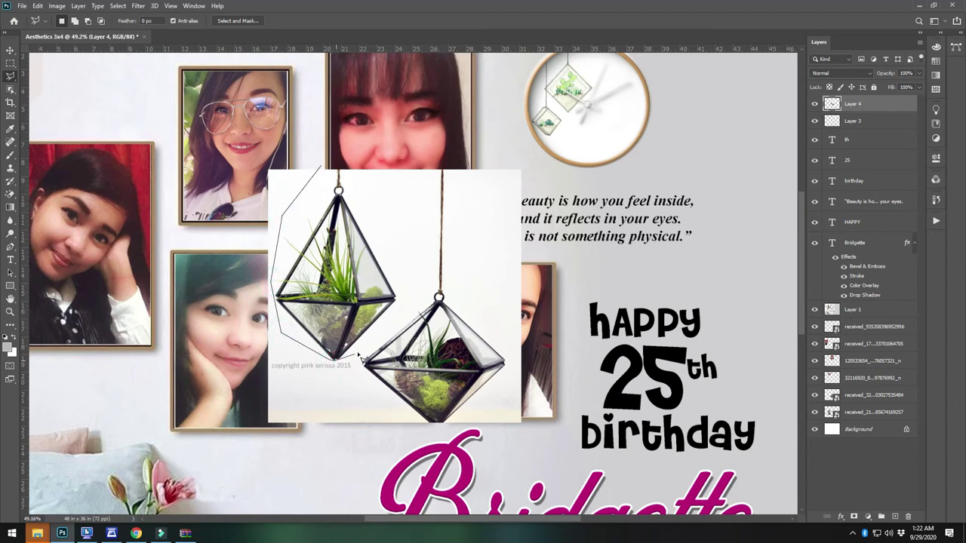
left_click(402, 310)
left_click(392, 204)
double_click(352, 143)
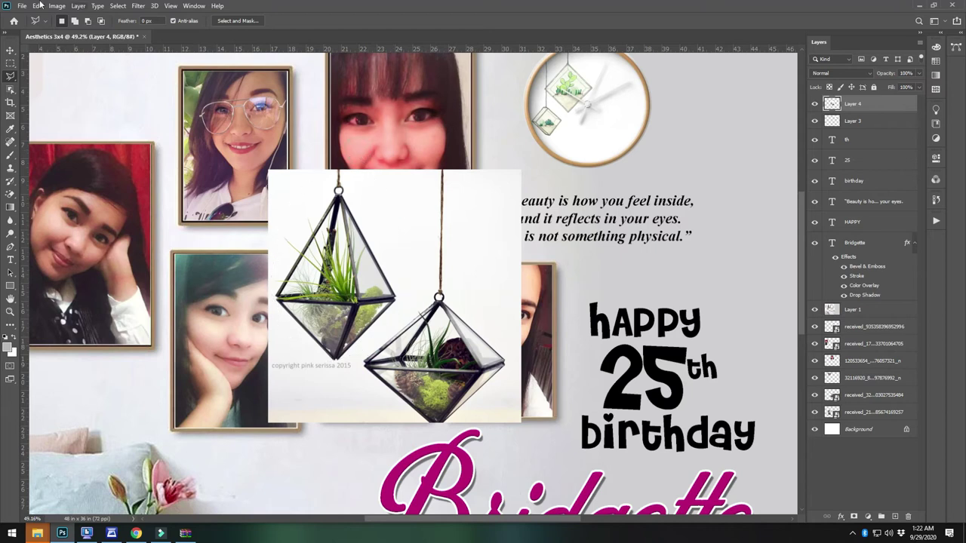
key("ctrl+x")
left_click(11, 50)
key("ctrl+v")
left_click_drag(427, 278, 646, 194)
- Cut the lower terrarium's rope onto its own layer with a polygonal selection and remove the leftover terrarium picture
left_click(454, 235)
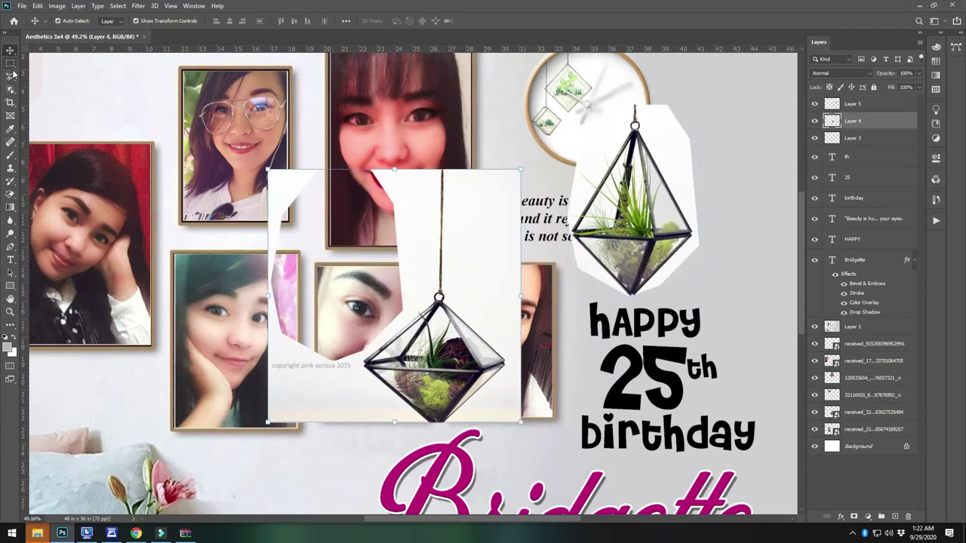
left_click(10, 76)
left_click(439, 169)
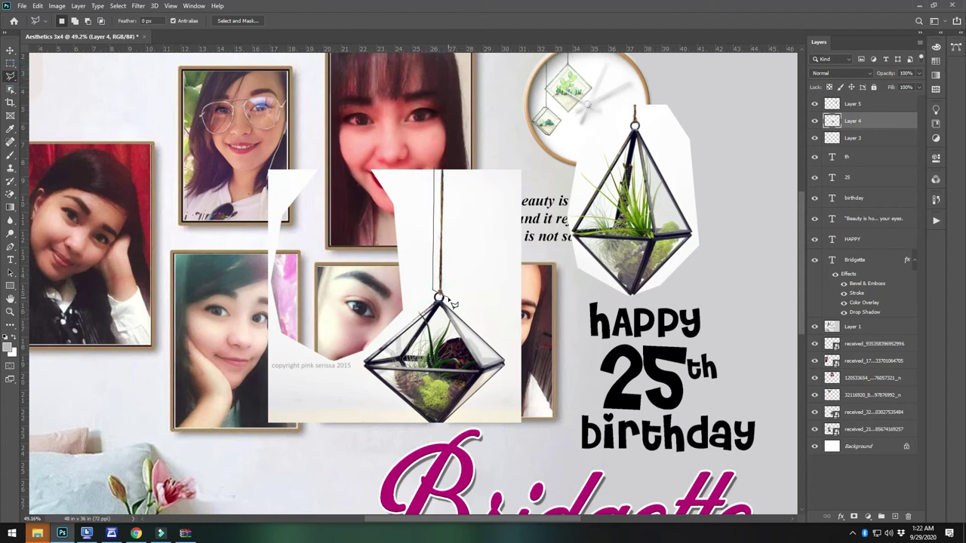
double_click(455, 148)
key("ctrl+x")
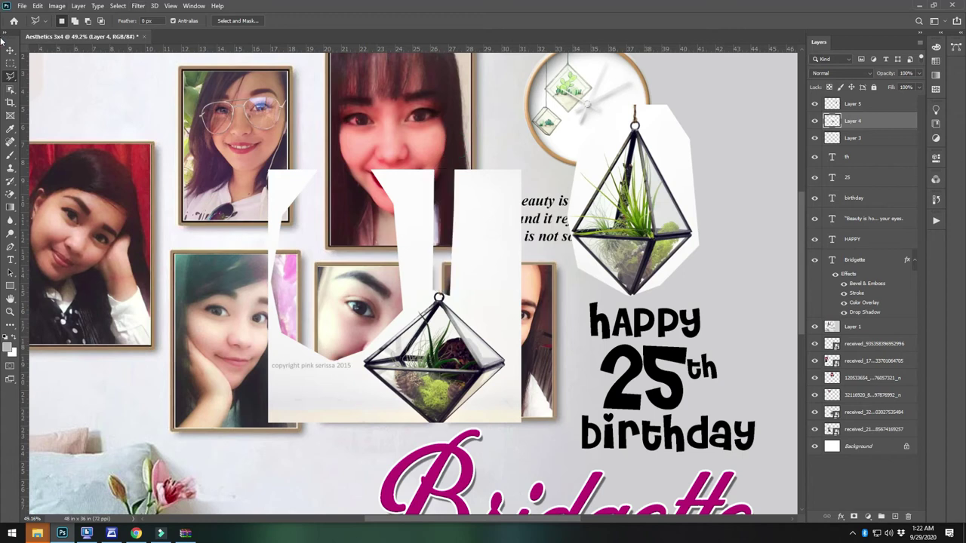
key("v")
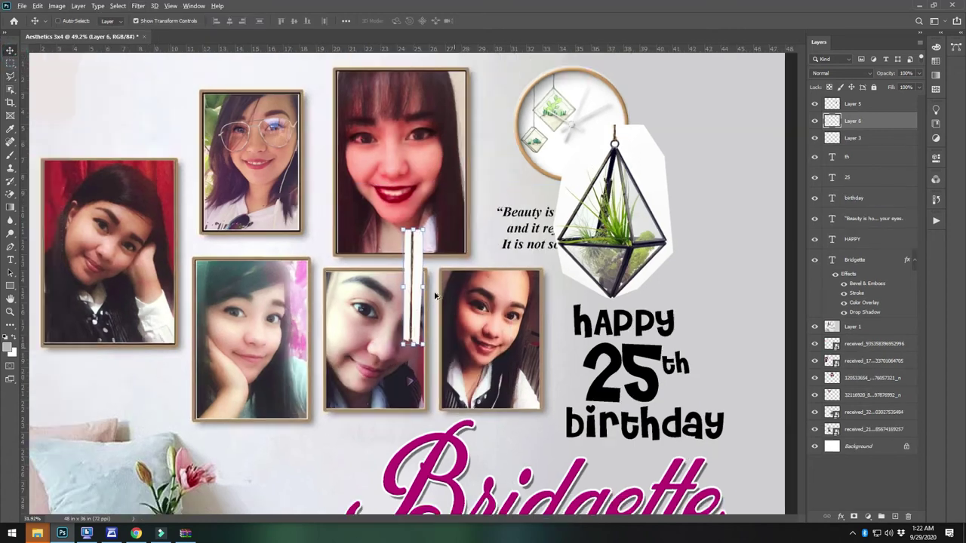
- Move the rope strip over the birthday greeting and shift the terrarium toward the poster's right edge
scroll(434, 296, "down", 3)
left_click_drag(435, 246, 587, 313)
left_click_drag(564, 188, 632, 194)
key("w")
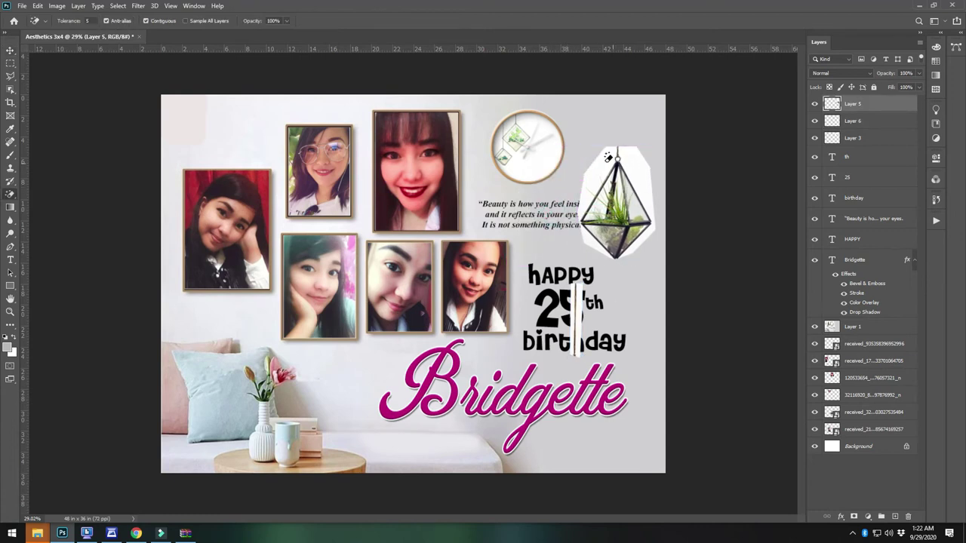
scroll(602, 220, "up", 3)
left_click(662, 125)
key("Delete")
scroll(662, 124, "up", 2)
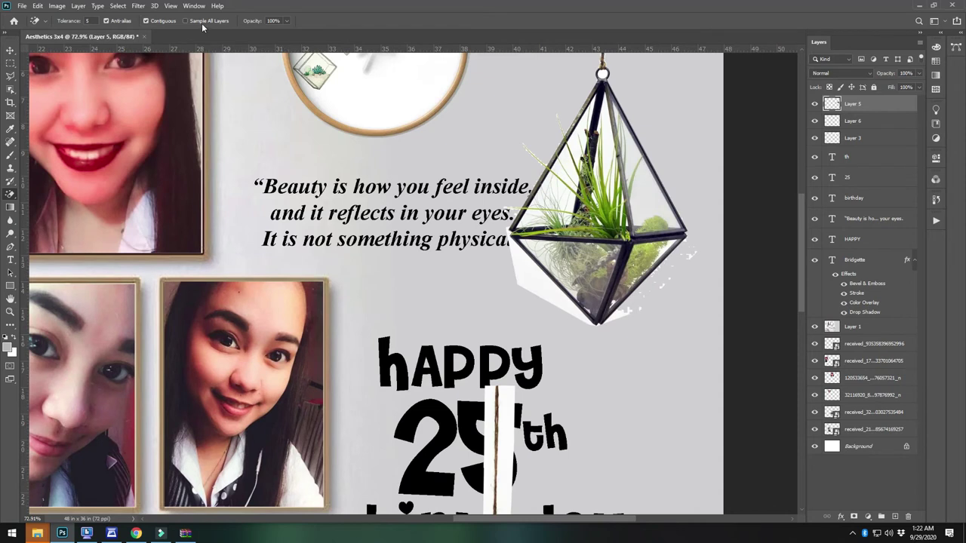
key("ctrl+z")
key("ctrl+z")
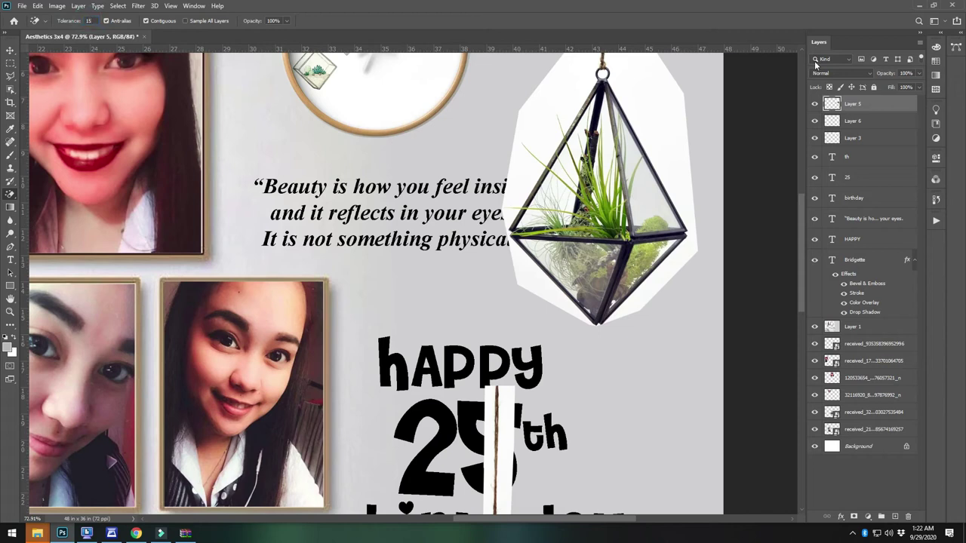
- Erase the white background around the terrarium and inside its glass using the Magic Eraser at tolerance 15
left_click(565, 83)
left_click(654, 163)
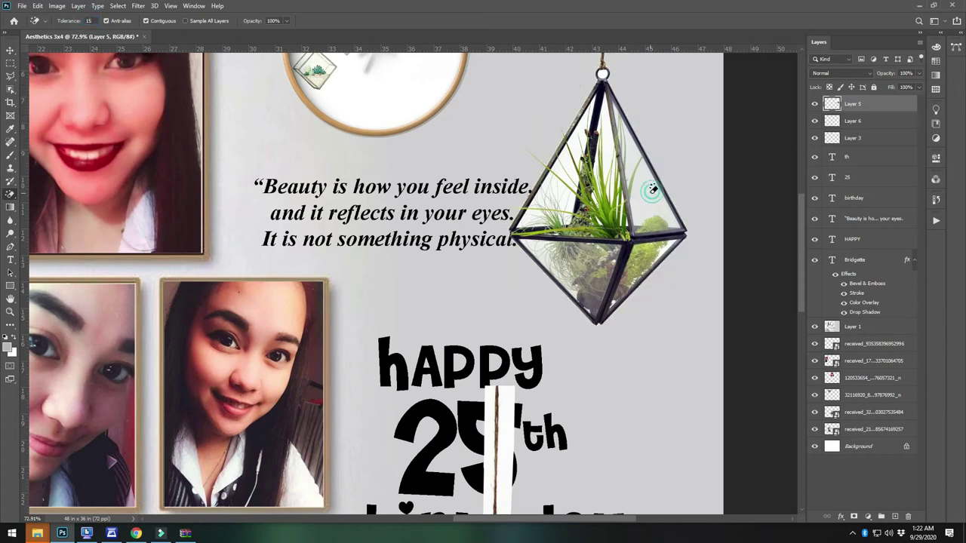
left_click(576, 145)
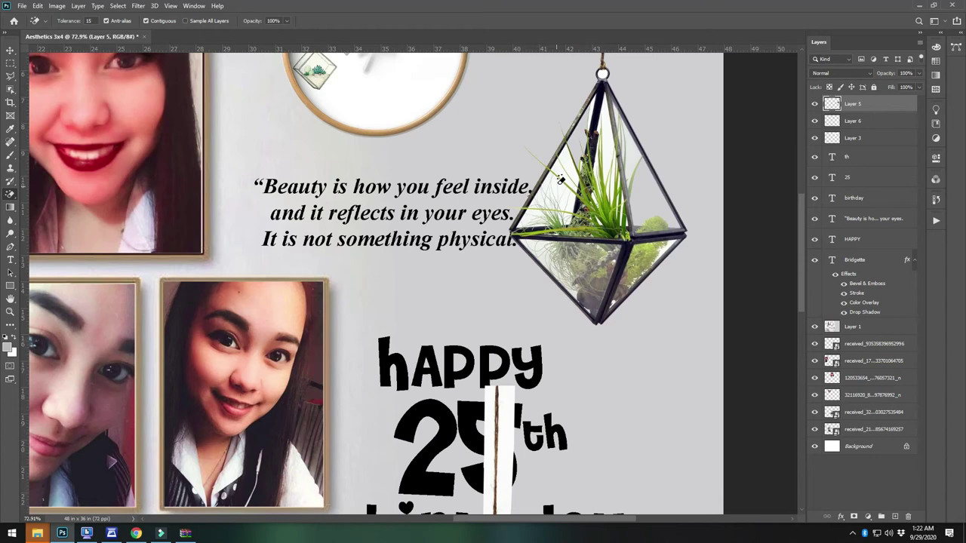
left_click(593, 106)
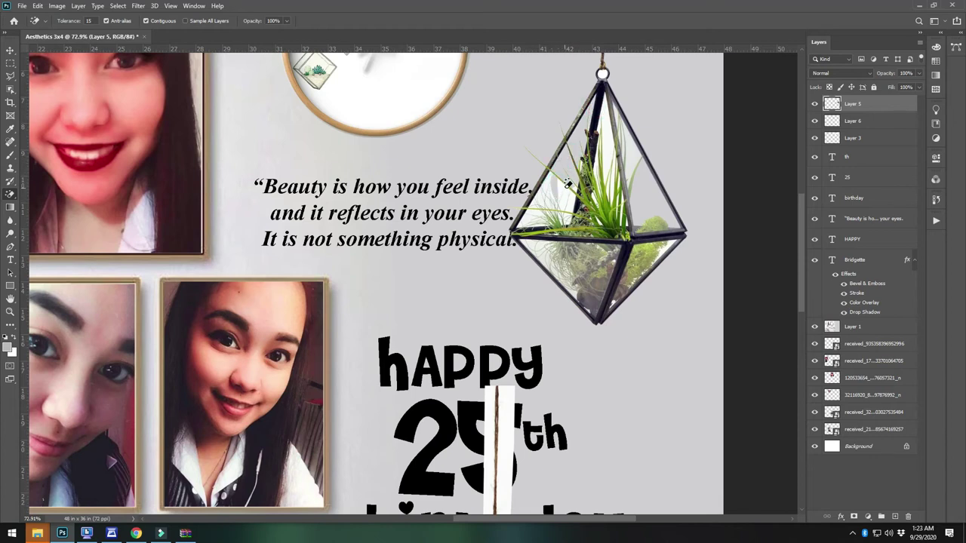
left_click(526, 218)
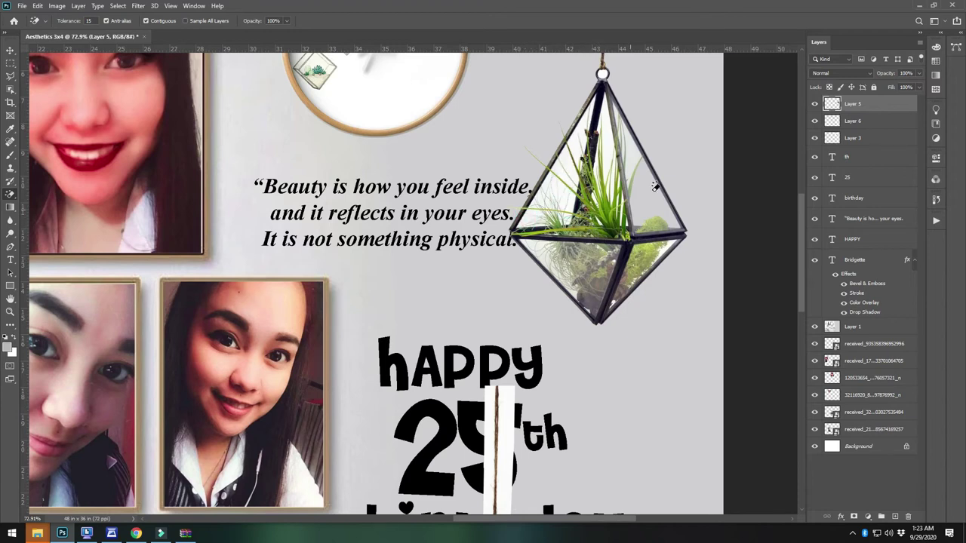
- Move the terrarium up to the poster's upper-right corner, beside the clock
left_click(11, 52)
scroll(538, 261, "up", 2)
scroll(539, 261, "down", 4)
scroll(573, 279, "up", 3)
left_click_drag(599, 305, 626, 216)
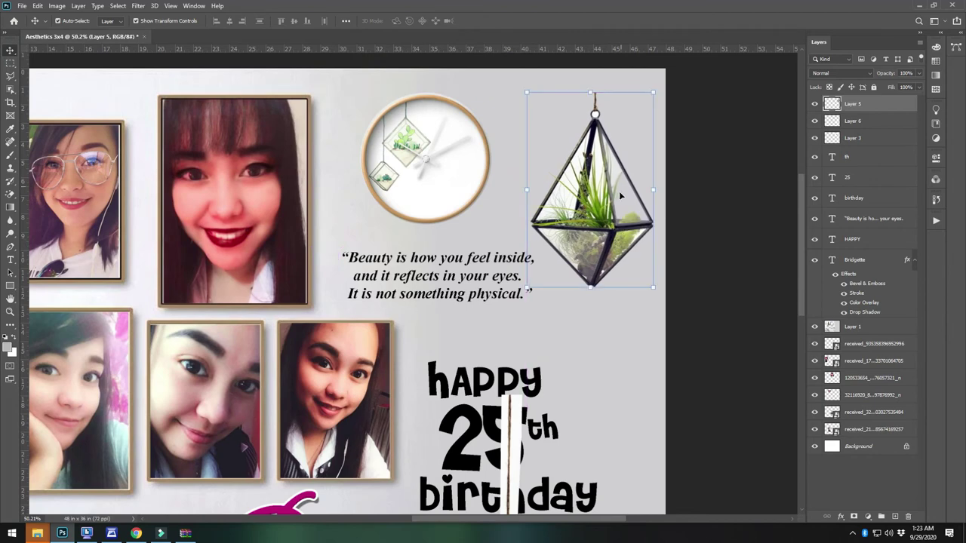
- Erase the remaining white areas behind the plants and inside the terrarium's glass with the Magic Eraser at tolerance 15
key("e")
scroll(593, 122, "up", 5)
left_click(575, 130)
scroll(589, 279, "up", 3)
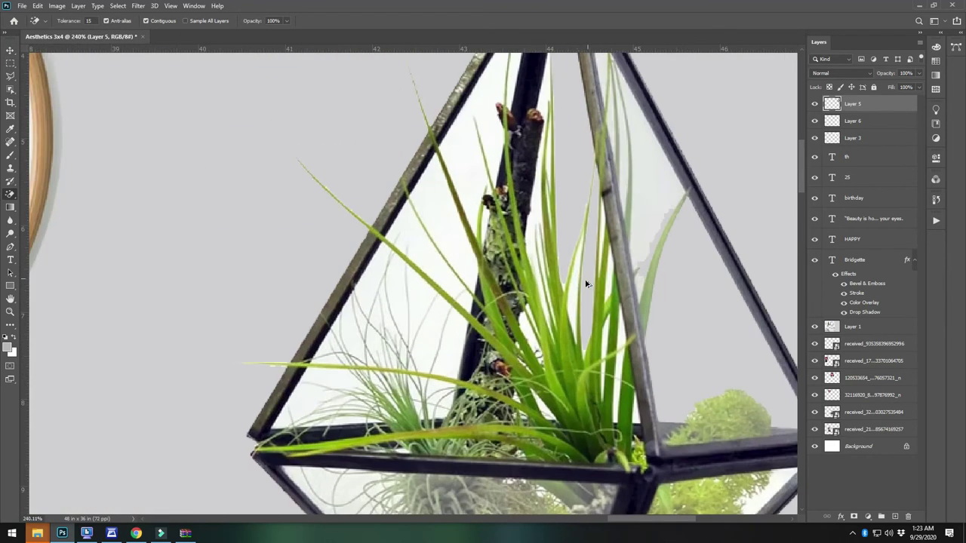
left_click(536, 202)
left_click(546, 95)
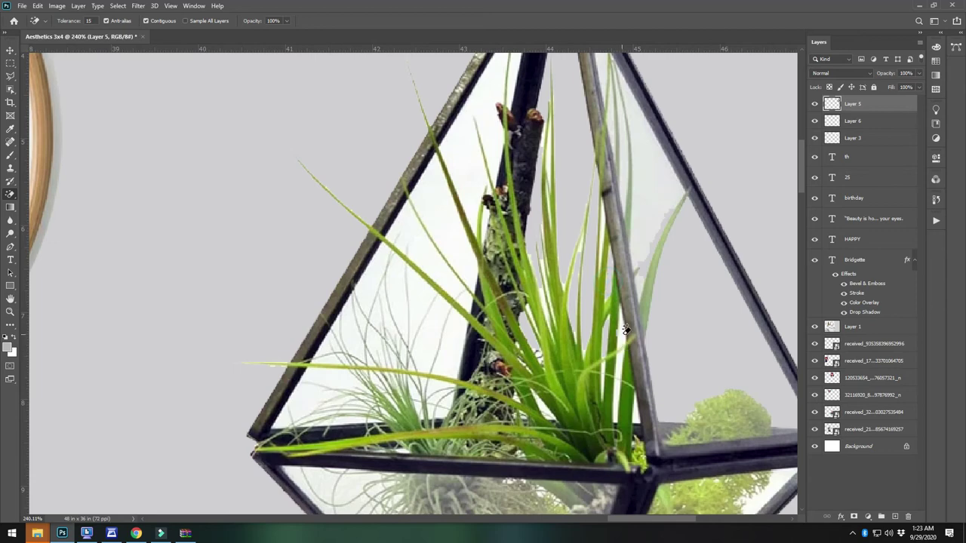
scroll(621, 365, "down", 5)
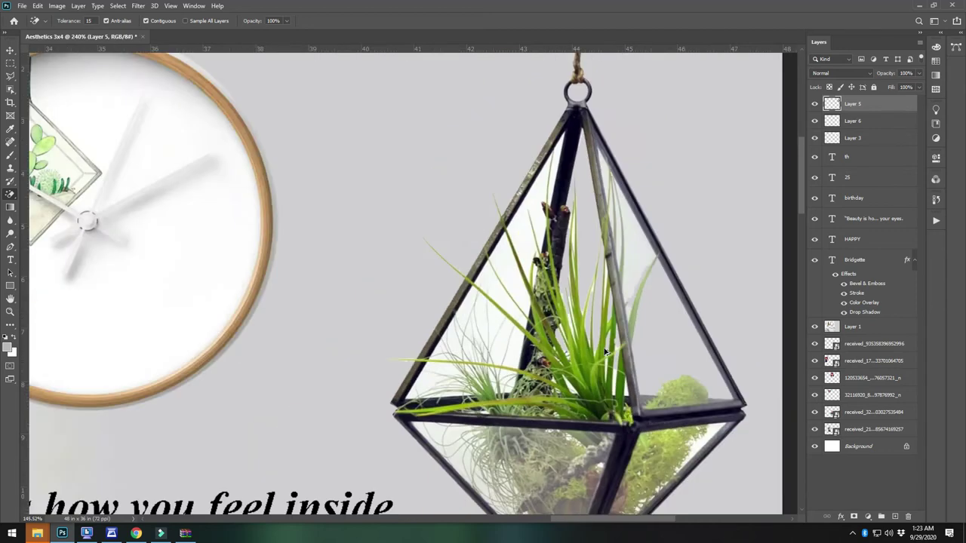
scroll(648, 391, "up", 3)
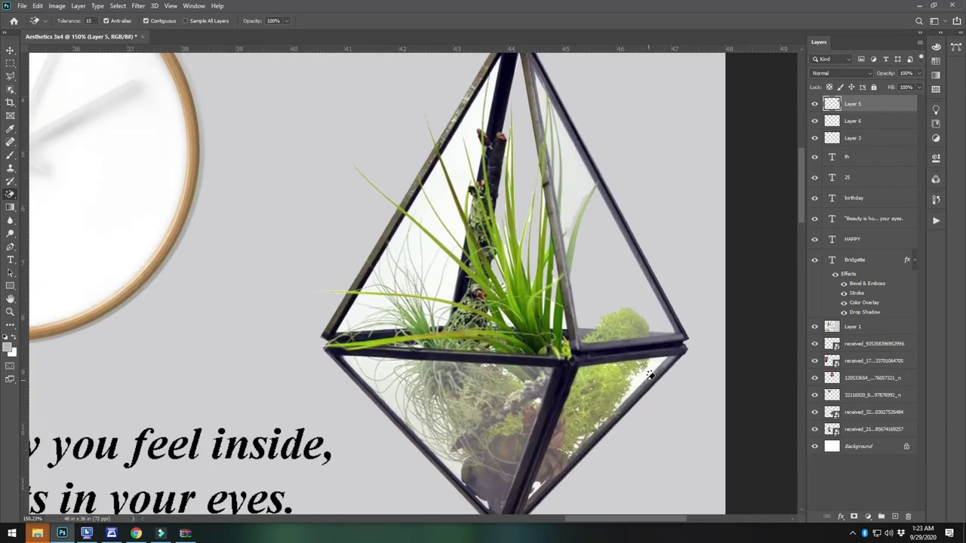
scroll(445, 386, "down", 2)
scroll(446, 387, "up", 2)
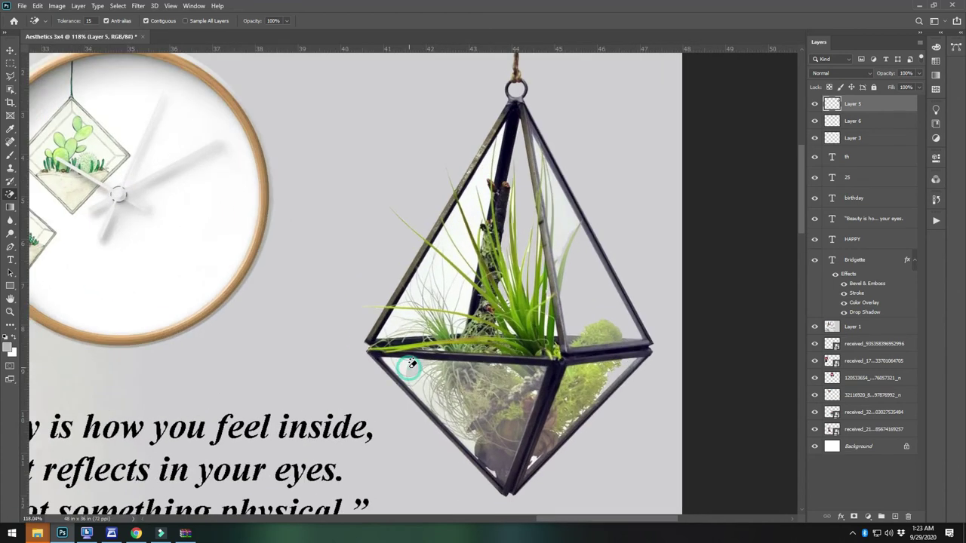
scroll(492, 371, "down", 3)
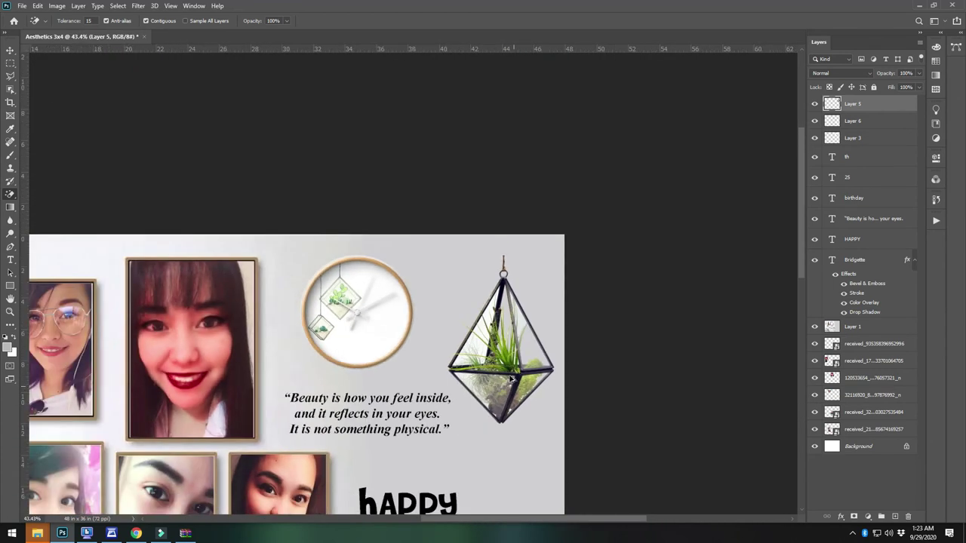
- Lower the terrarium slightly and move the rope strip above it so the rope meets the hanging ring
left_click(11, 50)
left_click_drag(524, 366, 519, 407)
left_click_drag(403, 416, 503, 167)
scroll(431, 424, "down", 2)
left_click(575, 431)
scroll(502, 165, "up", 9)
left_click_drag(505, 225, 508, 186)
- Erase the white background on both sides of the rope with the Magic Eraser
key("e")
left_click(517, 135)
left_click(489, 114)
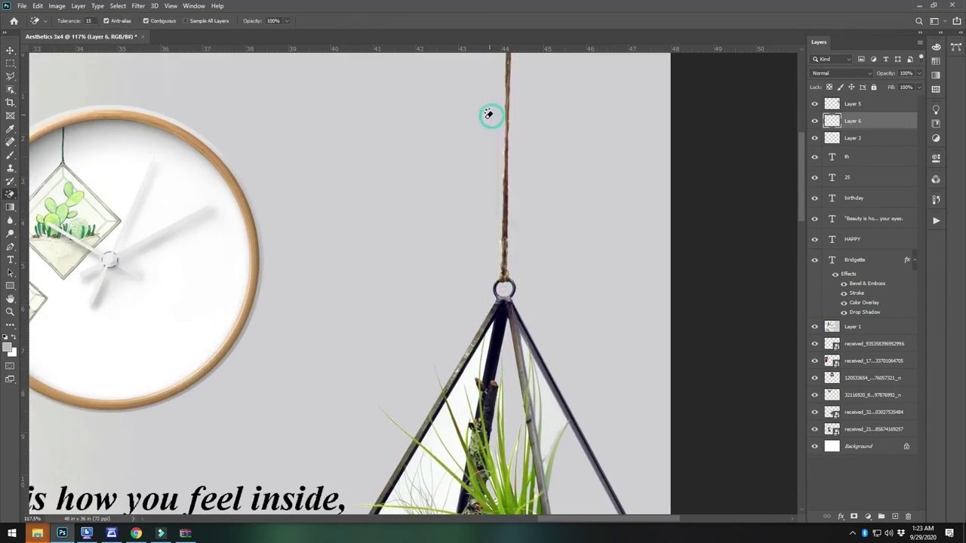
left_click(10, 51)
left_click(329, 226, "ctrl")
scroll(315, 244, "down", 8)
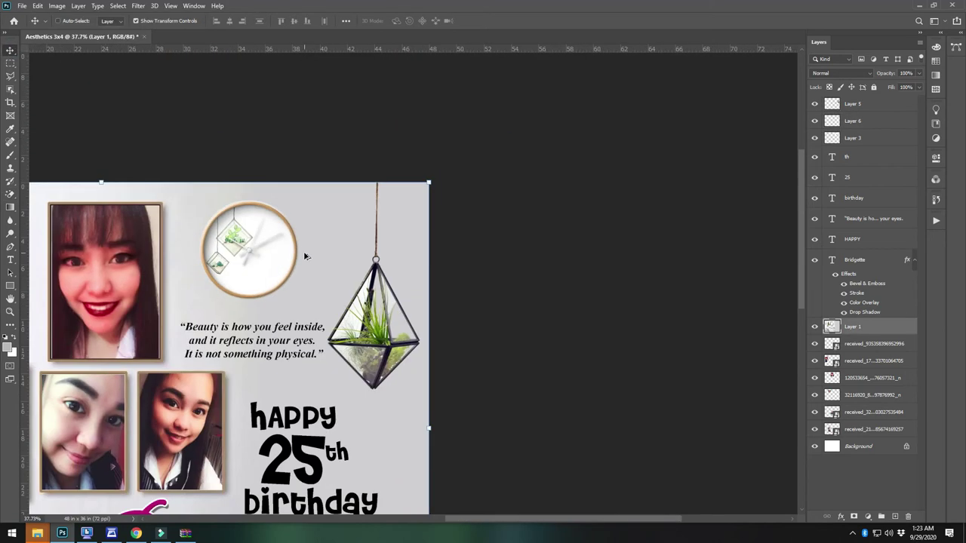
scroll(332, 252, "down", 3)
key("ctrl+0")
left_click(696, 238, "ctrl")
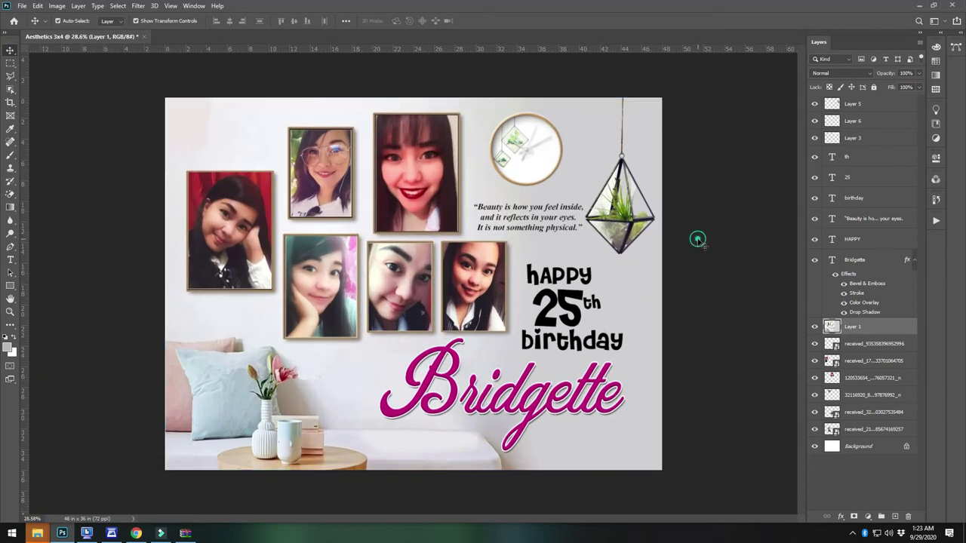
- Group the terrarium and rope layers and merge the group into a single layer
left_click(642, 213)
left_click(625, 224)
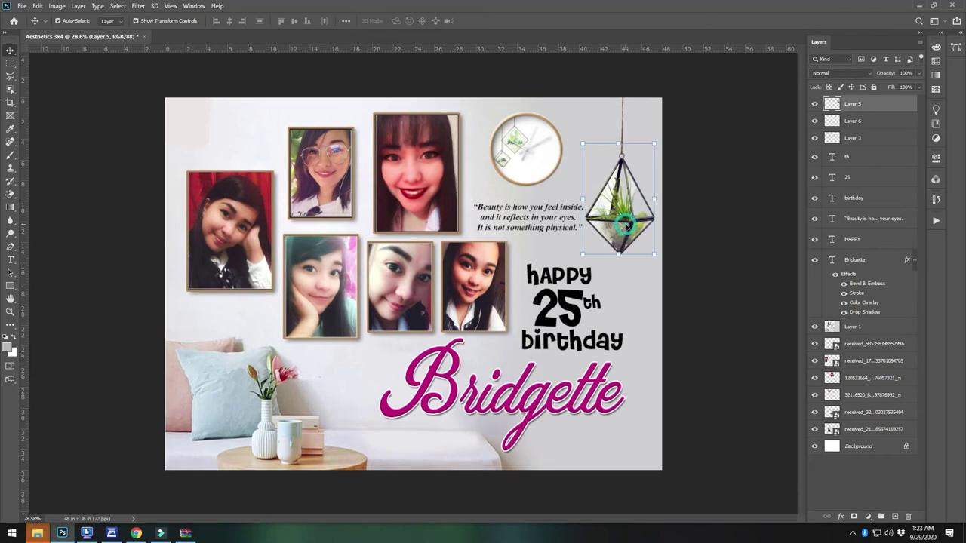
left_click(623, 127, "shift")
key("ctrl+g")
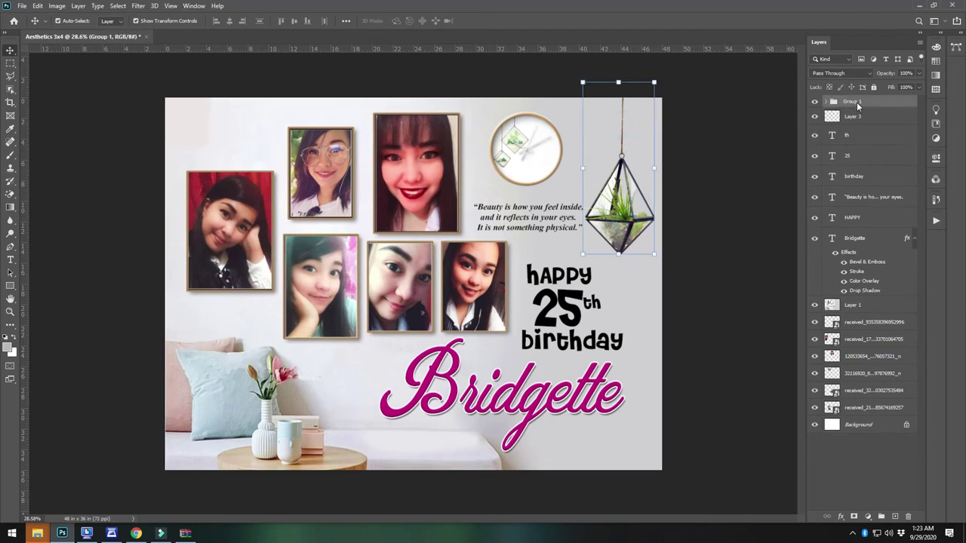
right_click(857, 102)
left_click(885, 423)
- Shift the hanging terrarium slightly right and move the wall clock a little up and to the right
left_click_drag(626, 235, 629, 235)
mouse_move(519, 155)
left_mouse_down()
mouse_move(553, 162)
mouse_move(536, 155)
mouse_move(570, 141)
mouse_move(561, 158)
mouse_move(530, 145)
left_mouse_up()
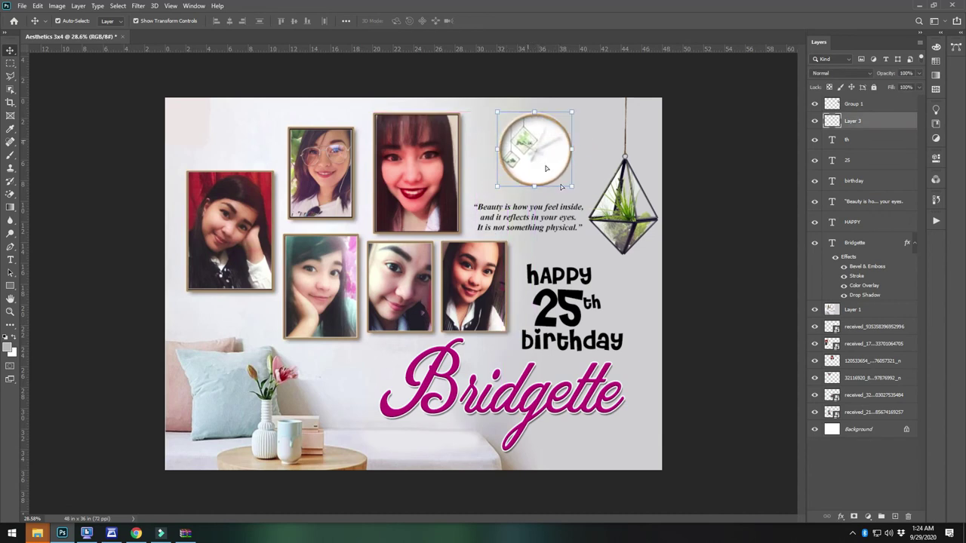
left_click(718, 360)
- Enlarge the celebrant's name lettering and reposition it below the birthday greeting
scroll(552, 387, "up", 3)
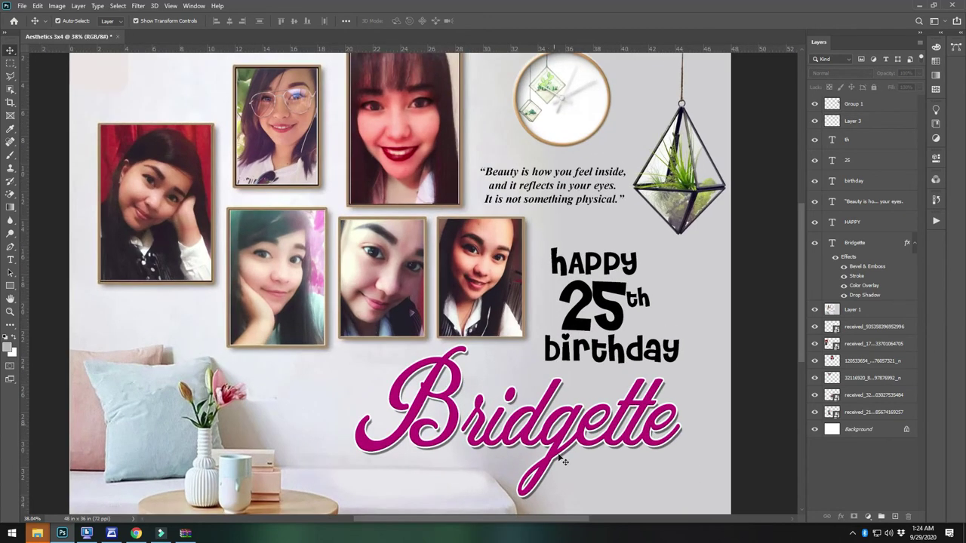
left_click(593, 423)
mouse_move(354, 423)
left_mouse_down()
mouse_move(388, 434)
mouse_move(351, 442)
left_mouse_up()
left_click_drag(680, 440, 726, 442)
left_click_drag(662, 415, 632, 421)
left_click(751, 415)
scroll(760, 374, "down", 2)
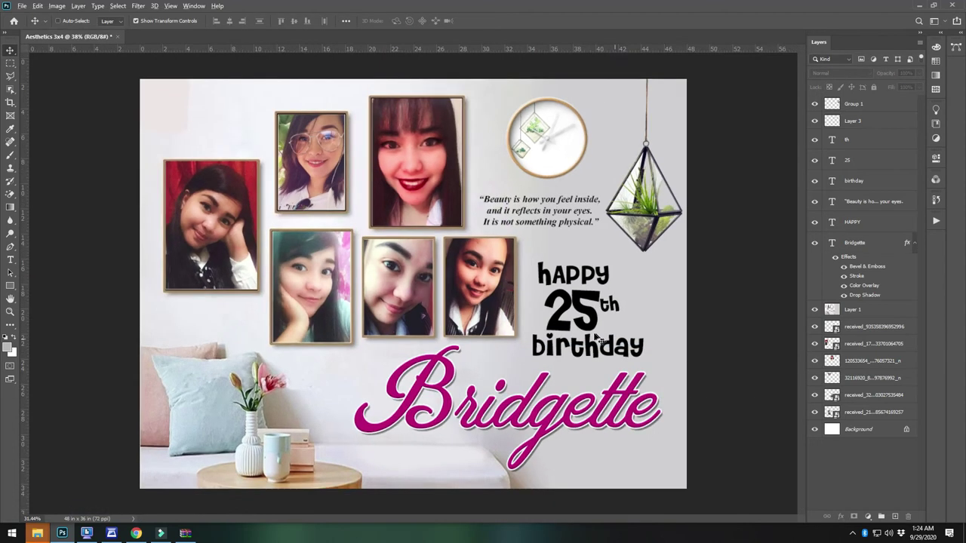
- Add a blue Color Overlay (RGB 9, 15, 255) to the HAPPY text
scroll(661, 319, "up", 4)
left_click(596, 271)
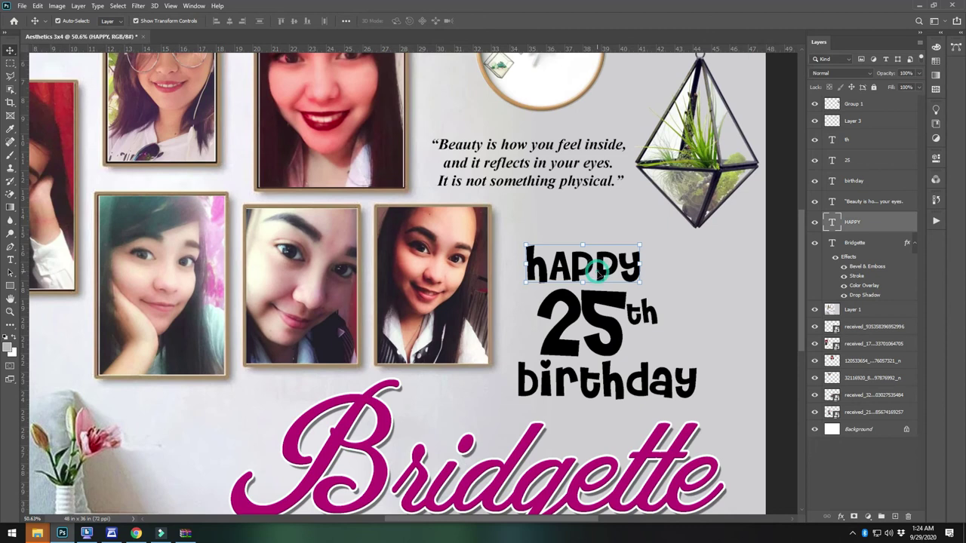
double_click(879, 221)
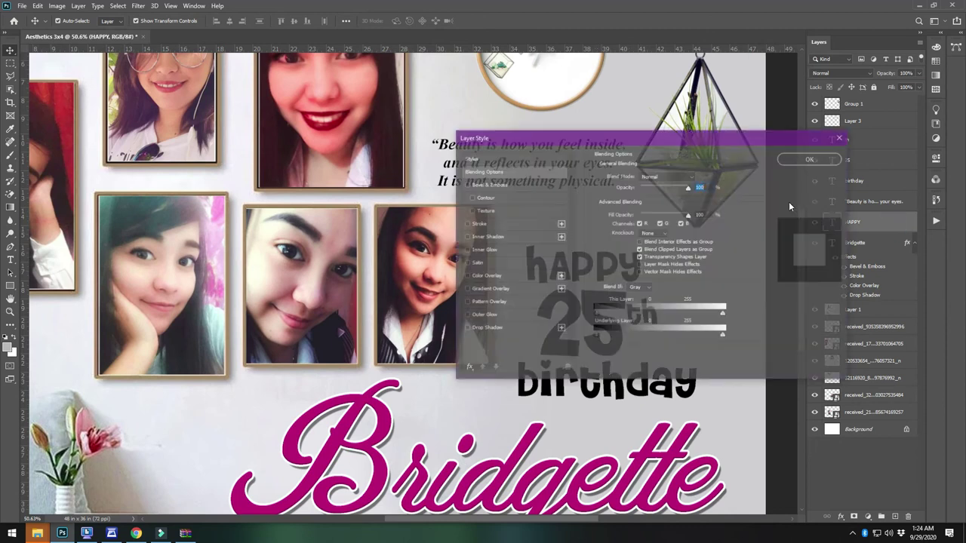
left_click_drag(540, 142, 769, 149)
left_click(720, 283)
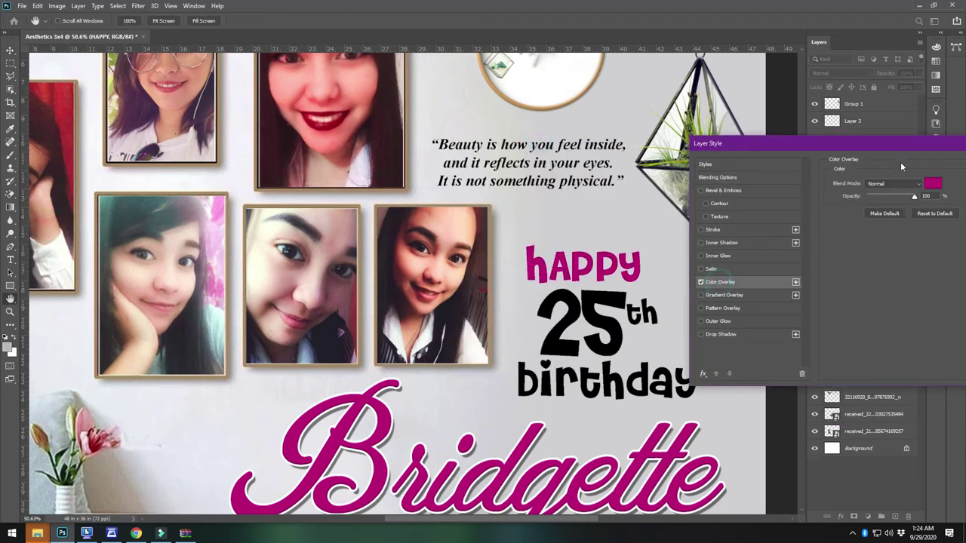
left_click(933, 184)
left_click(329, 154)
mouse_move(295, 153)
left_mouse_down()
mouse_move(306, 125)
mouse_move(312, 168)
mouse_move(275, 112)
mouse_move(279, 129)
mouse_move(298, 108)
left_mouse_up()
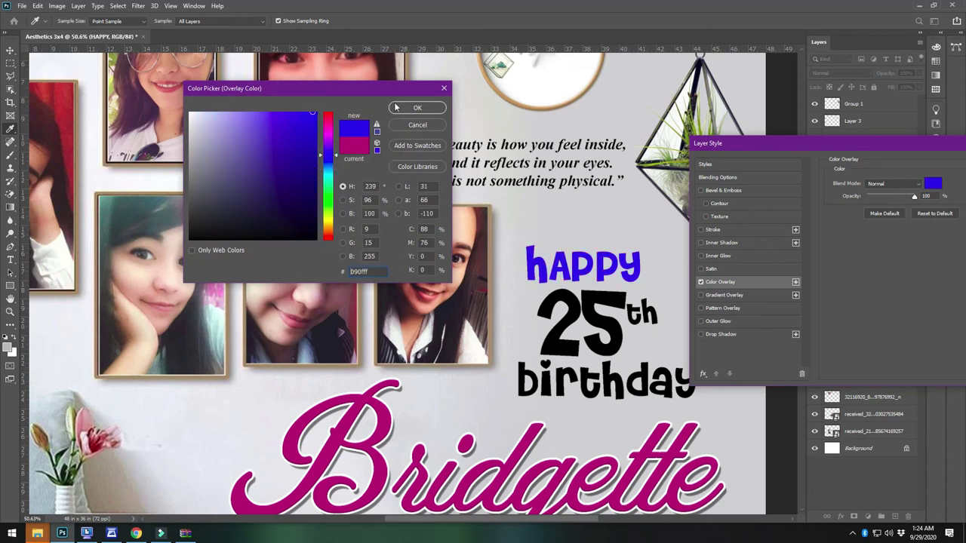
left_click(417, 107)
- Add a white 8 px outside stroke and a drop shadow to the HAPPY text
left_click(713, 230)
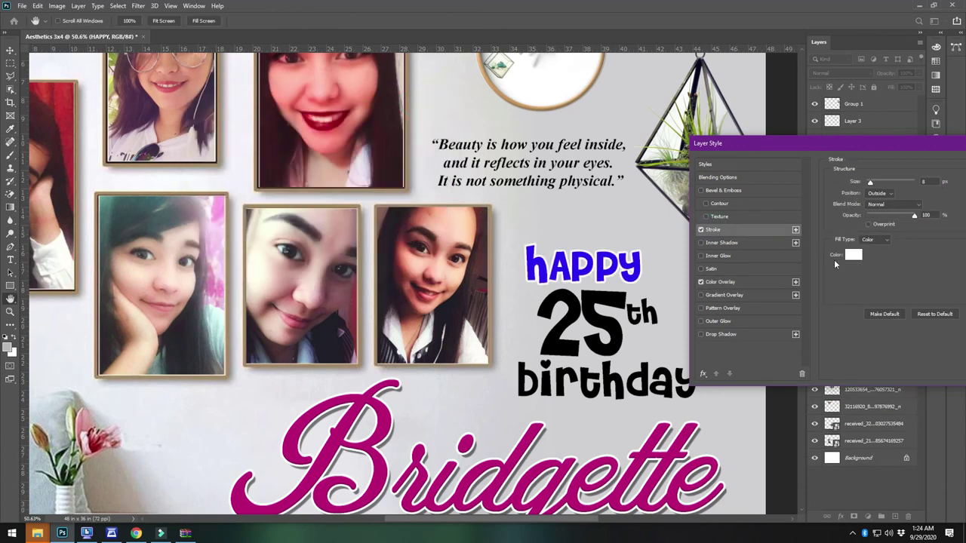
left_click(742, 334)
left_click_drag(942, 165, 326, 227)
left_click(439, 225)
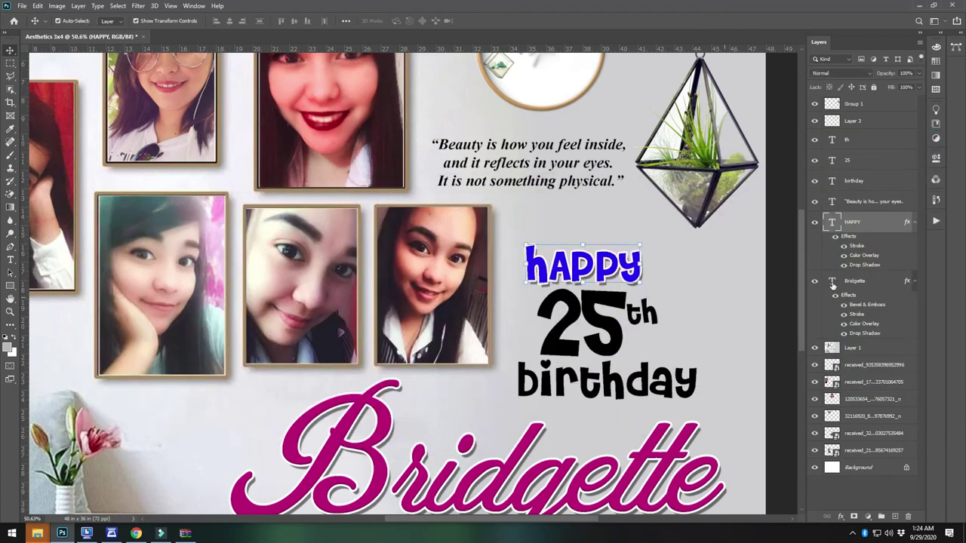
- Copy the HAPPY text's layer effects onto the birthday, 25 and th text layers
mouse_move(849, 237)
left_mouse_down()
mouse_move(869, 213)
mouse_move(859, 187)
left_mouse_up()
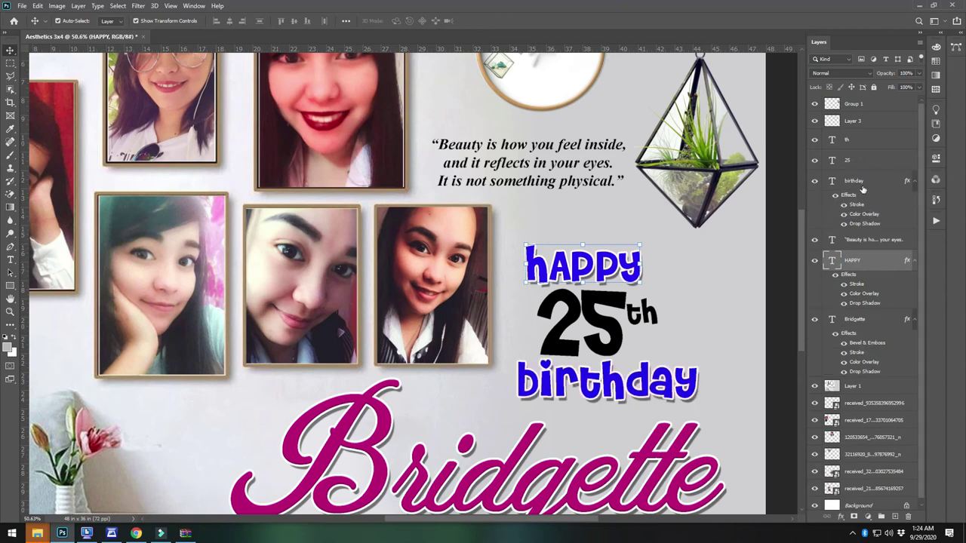
left_click(603, 325)
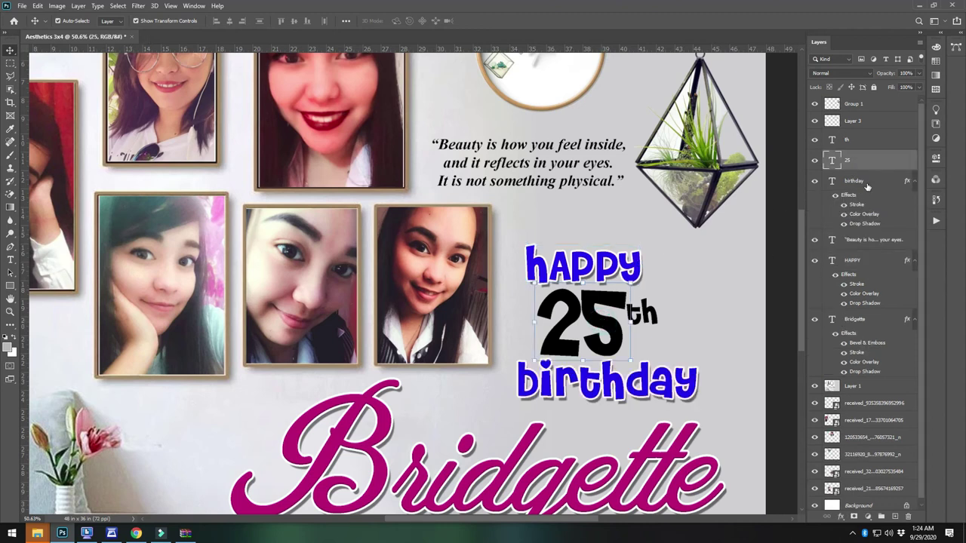
left_click_drag(860, 198, 873, 167)
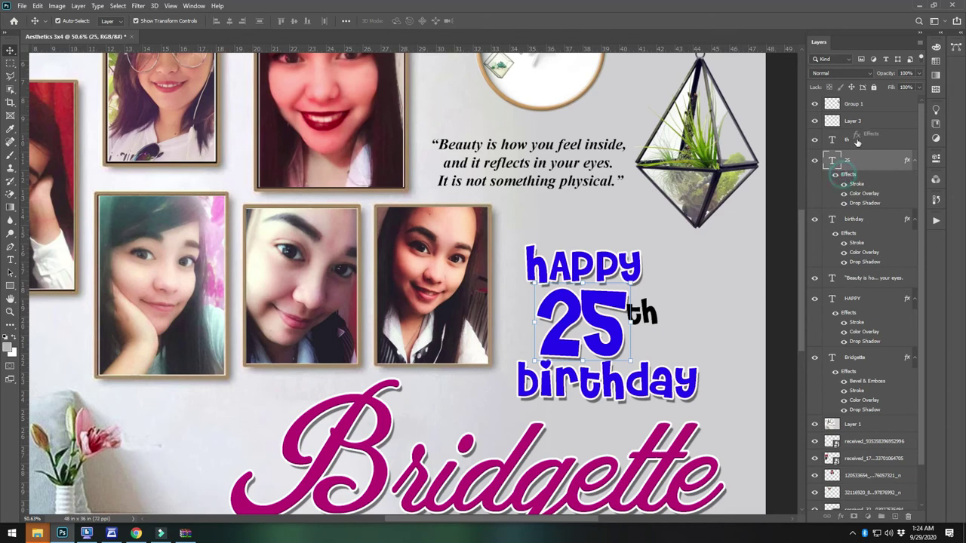
left_click_drag(857, 141, 857, 142)
left_click(647, 323)
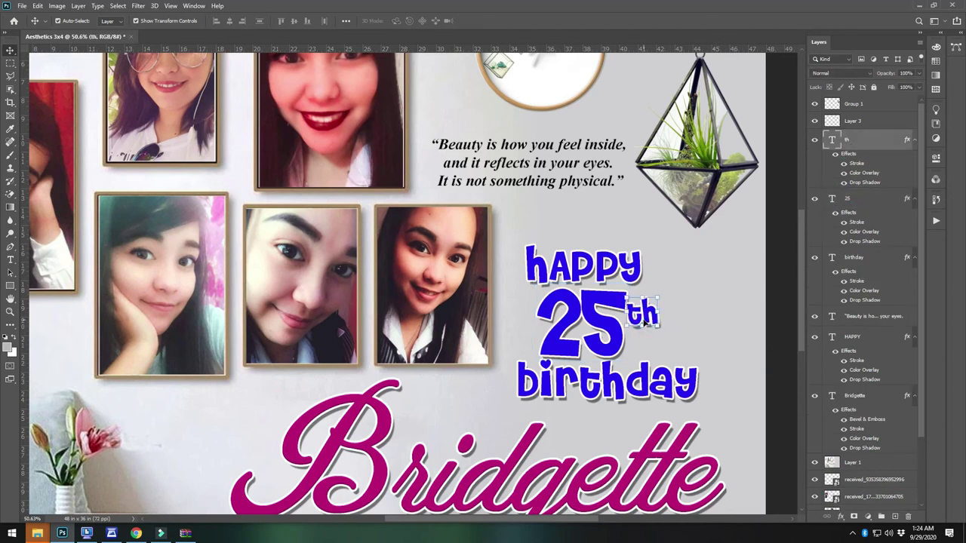
left_click(780, 377)
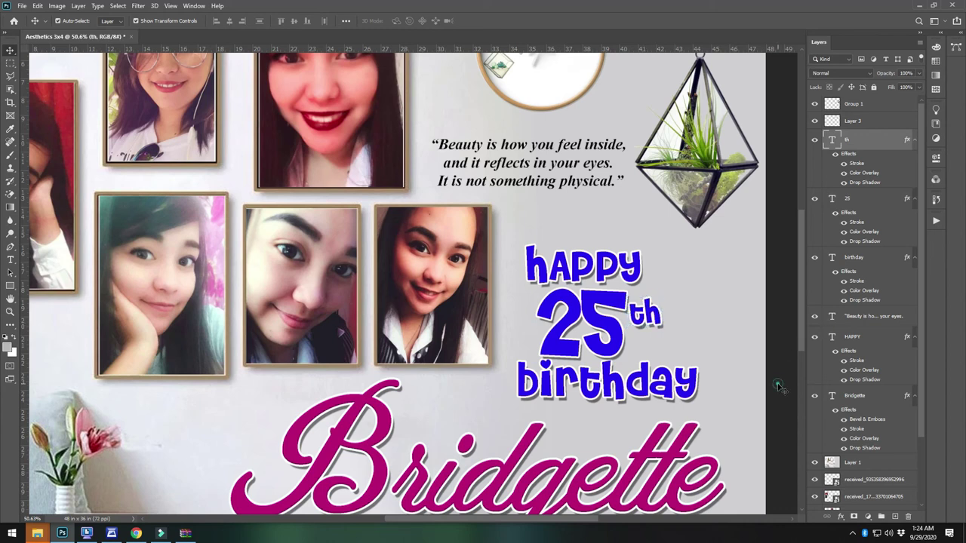
- Nudge the word birthday slightly up and left, and scale the name lettering down a little from its left side
left_click_drag(647, 392, 644, 391)
left_click(780, 426)
scroll(654, 323, "down", 10)
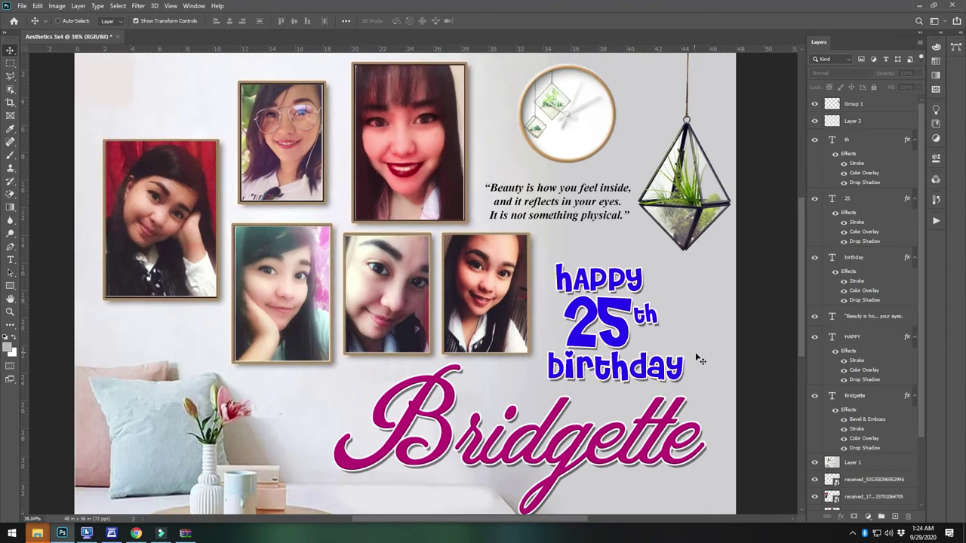
scroll(565, 325, "up", 5)
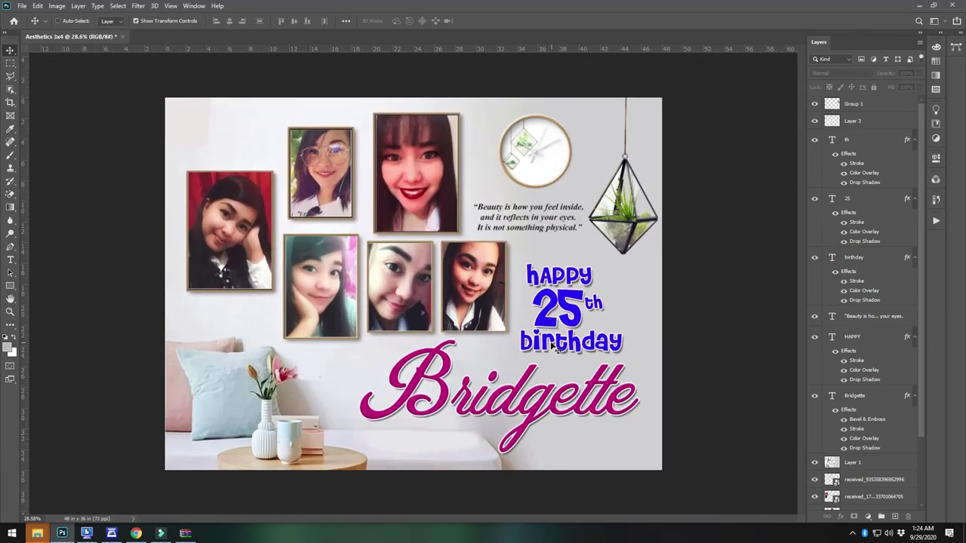
left_click(363, 407, "ctrl")
key("ctrl+t")
left_click_drag(354, 407, 363, 404)
key("Return")
left_click(726, 434)
- Switch to Chrome, browse the "flower wall aesthetic" image results and preview the AliExpress wall picture with flowers and butterflies
key("alt+Tab")
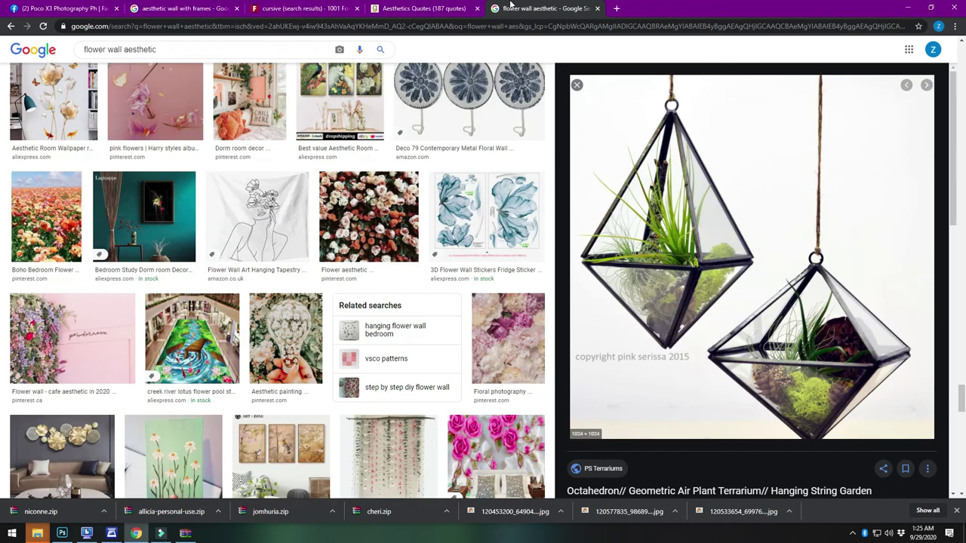
scroll(743, 310, "down", 10)
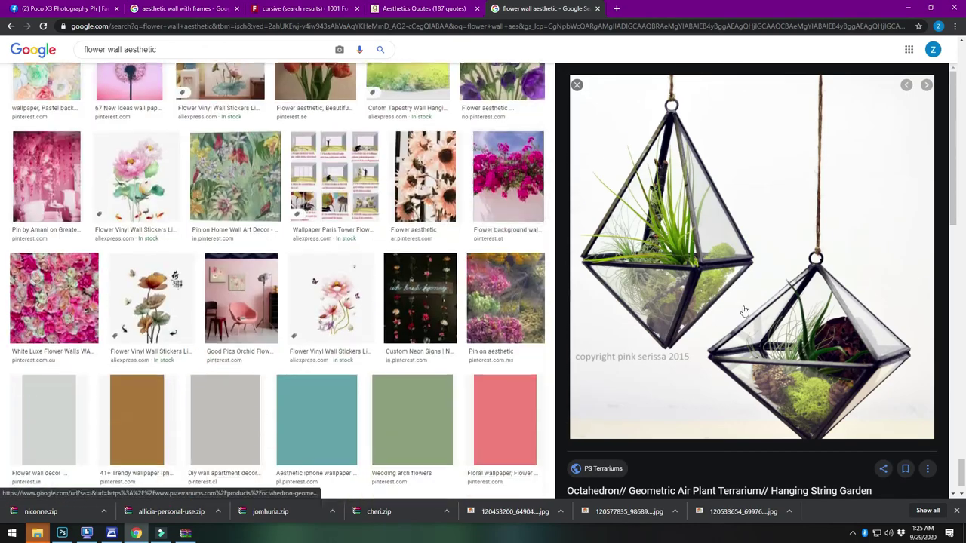
scroll(744, 310, "down", 5)
scroll(327, 357, "up", 1)
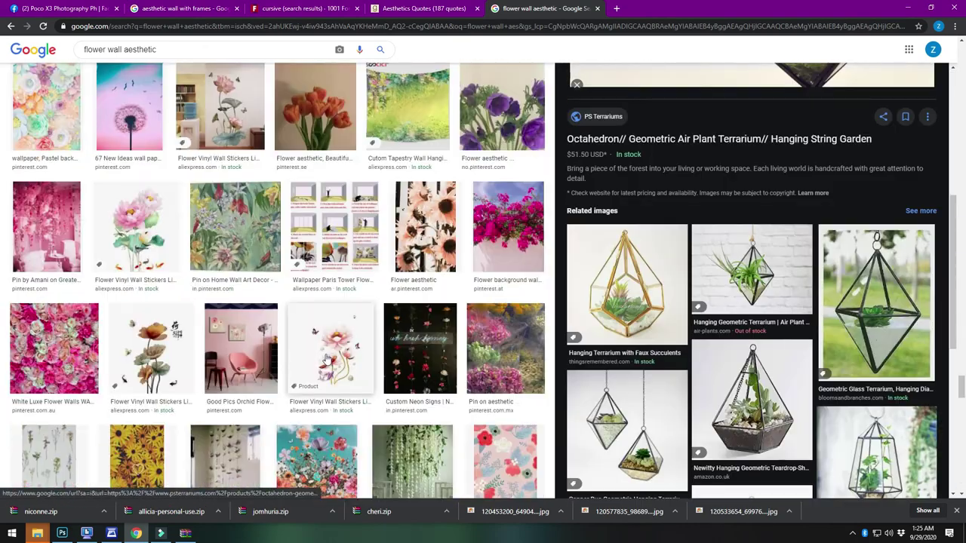
scroll(357, 323, "down", 10)
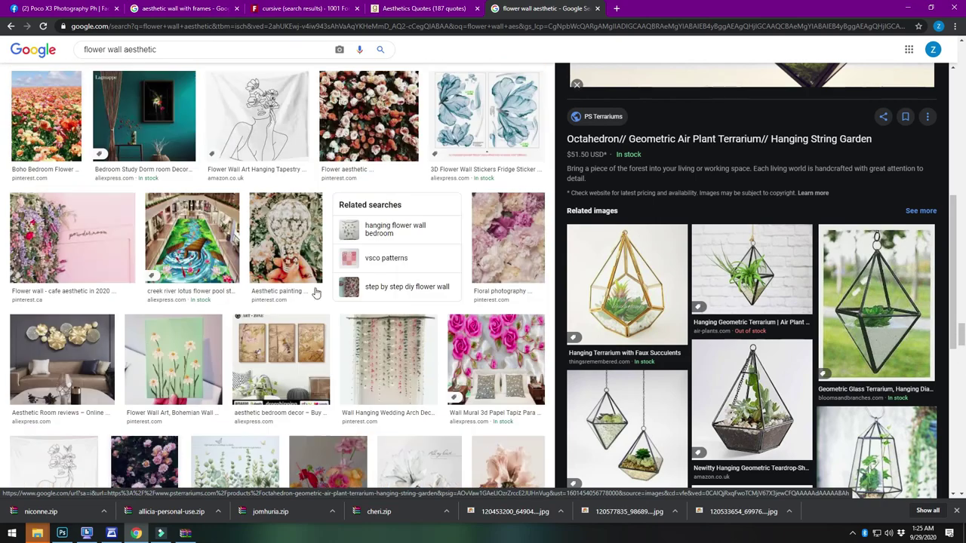
scroll(316, 312, "down", 10)
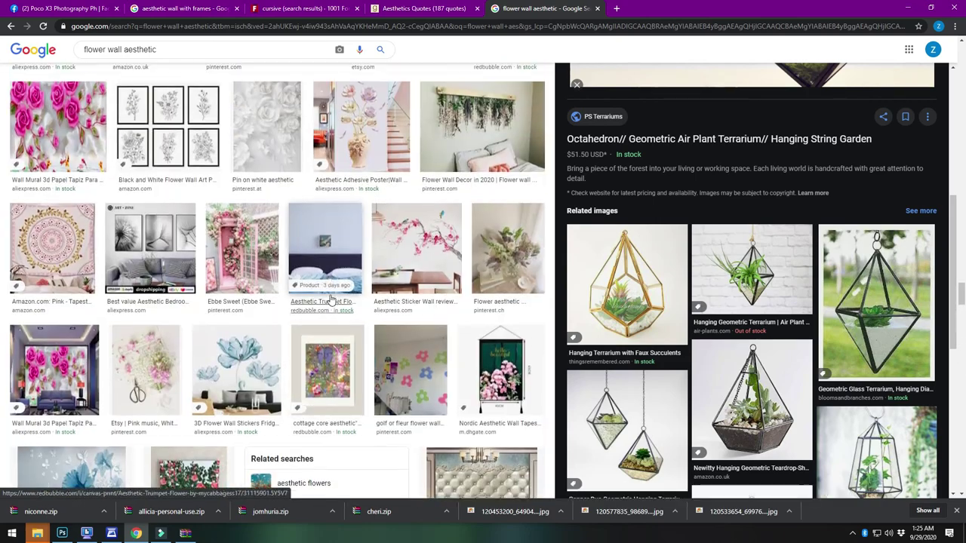
scroll(339, 301, "down", 5)
scroll(340, 300, "up", 3)
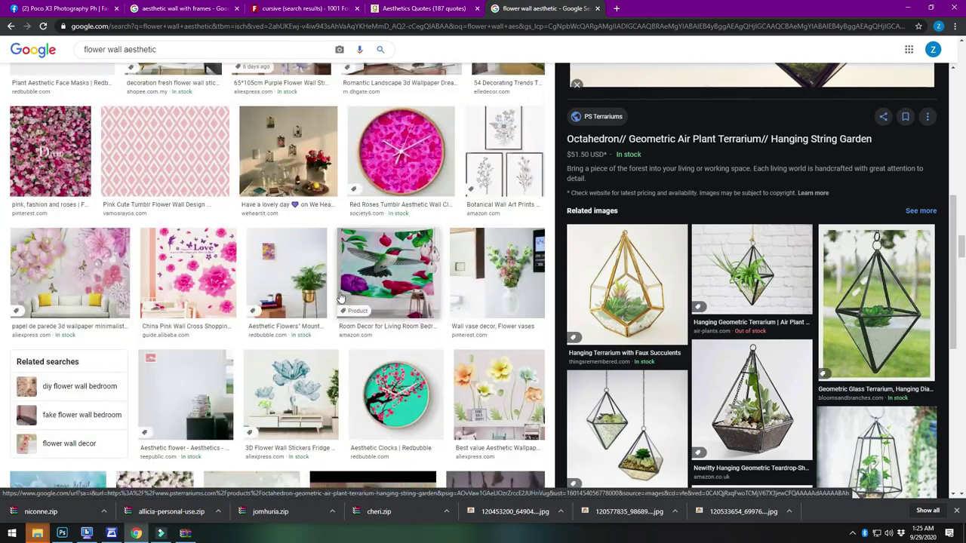
scroll(341, 299, "up", 4)
scroll(342, 299, "up", 12)
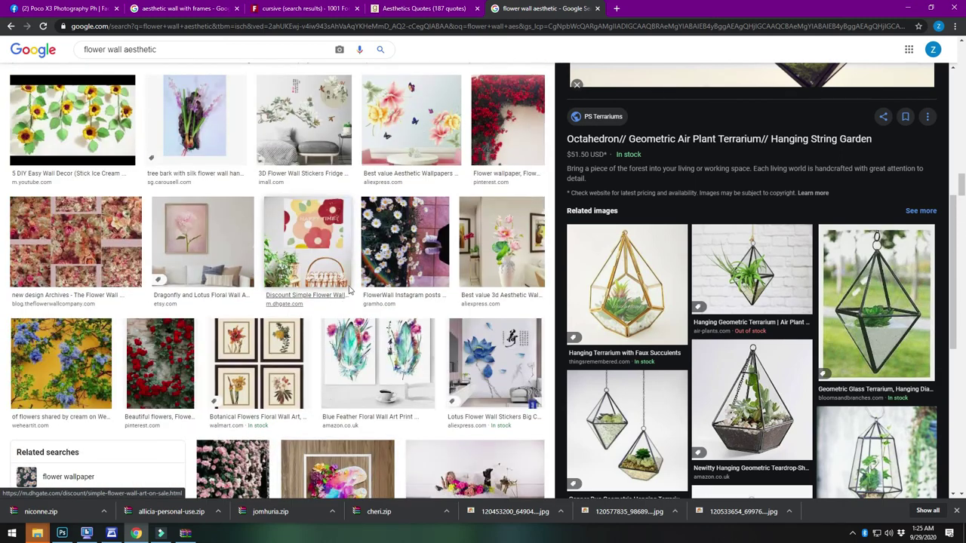
left_click(411, 125)
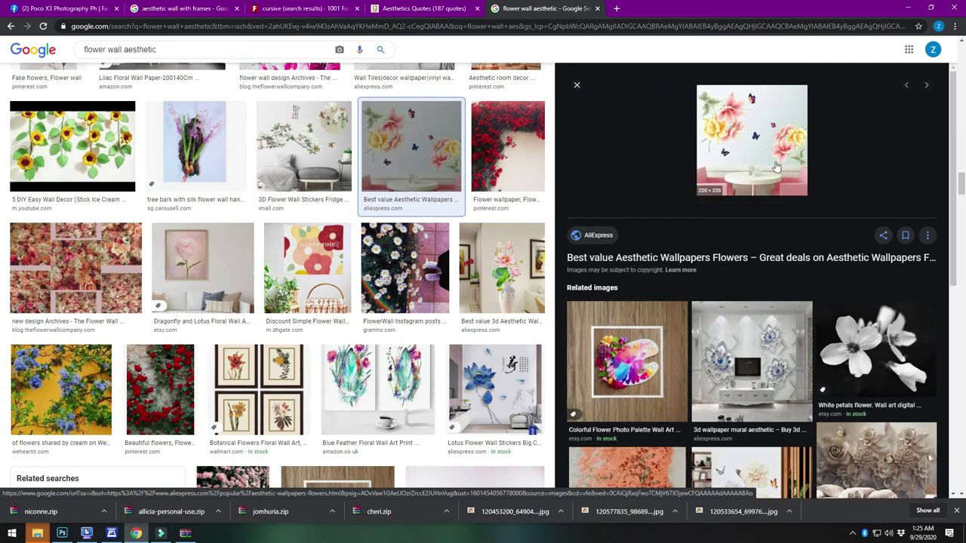
- Browse the flower wall image results and copy the AliExpress wrought iron glass test tube vase picture
scroll(779, 178, "down", 6)
scroll(339, 214, "down", 15)
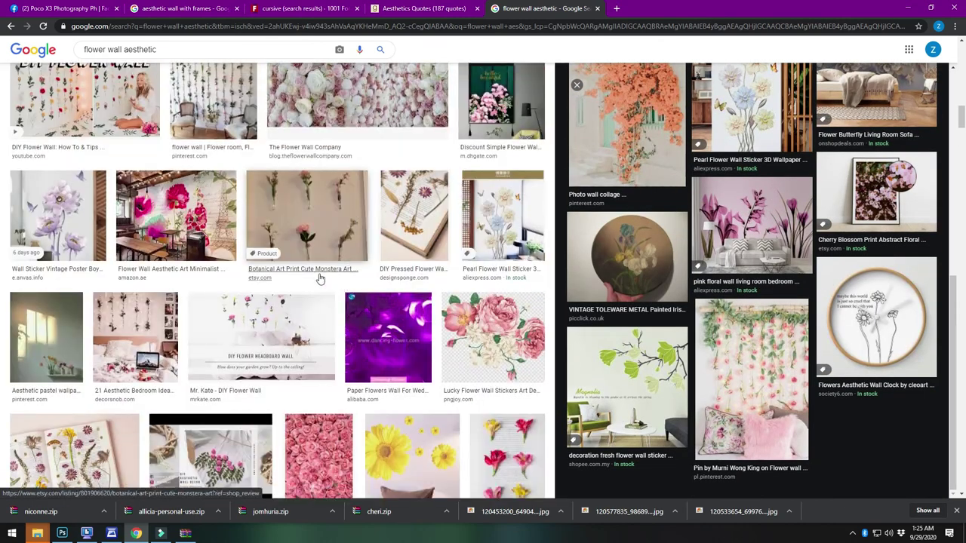
left_click(257, 326)
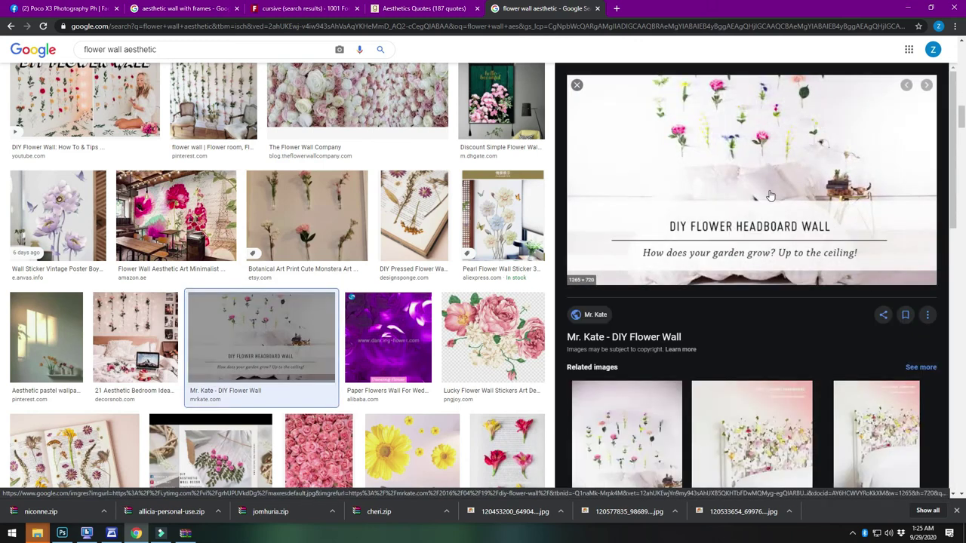
scroll(770, 197, "down", 6)
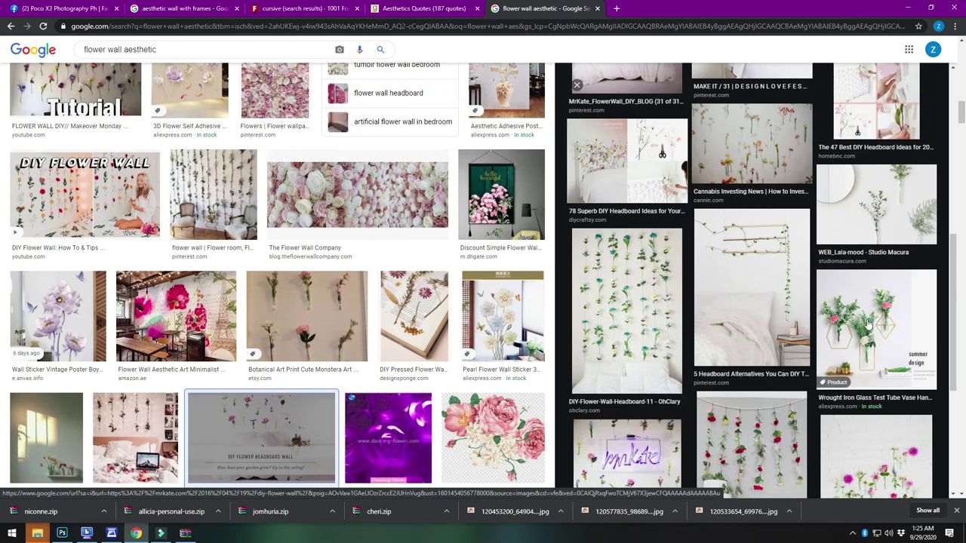
left_click(868, 324)
right_click(754, 229)
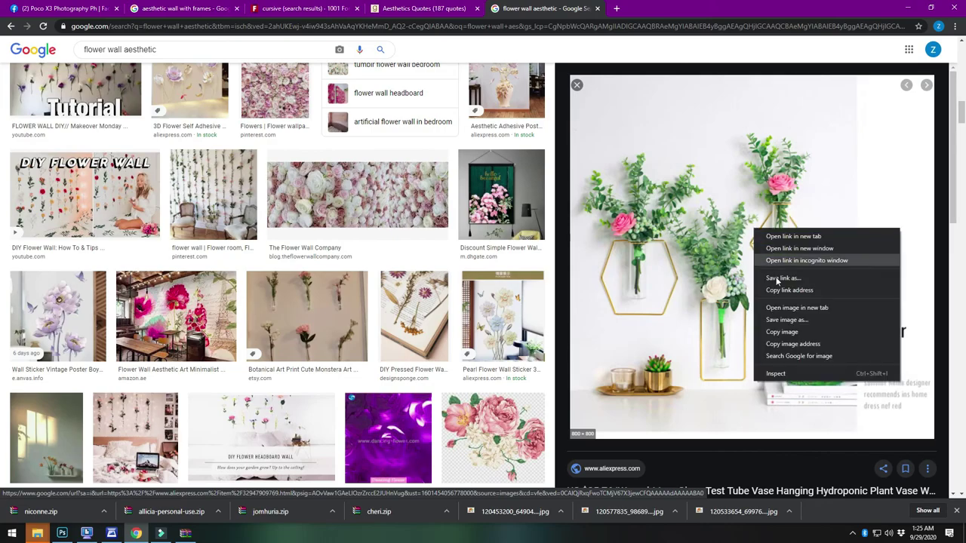
left_click(781, 331)
- Switch to Photoshop, paste the vase picture into the tarpaulin and enlarge it
key("alt+Tab")
key("ctrl+v")
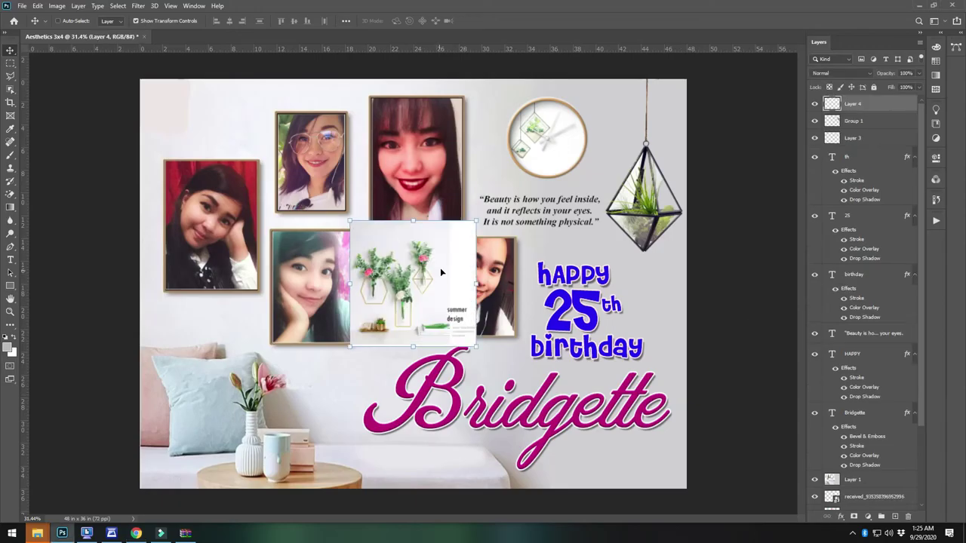
left_click_drag(476, 220, 606, 90)
- Copy the candle and succulent tray from the pasted picture onto its own layer and move it onto the white bench below the name
scroll(420, 302, "up", 3)
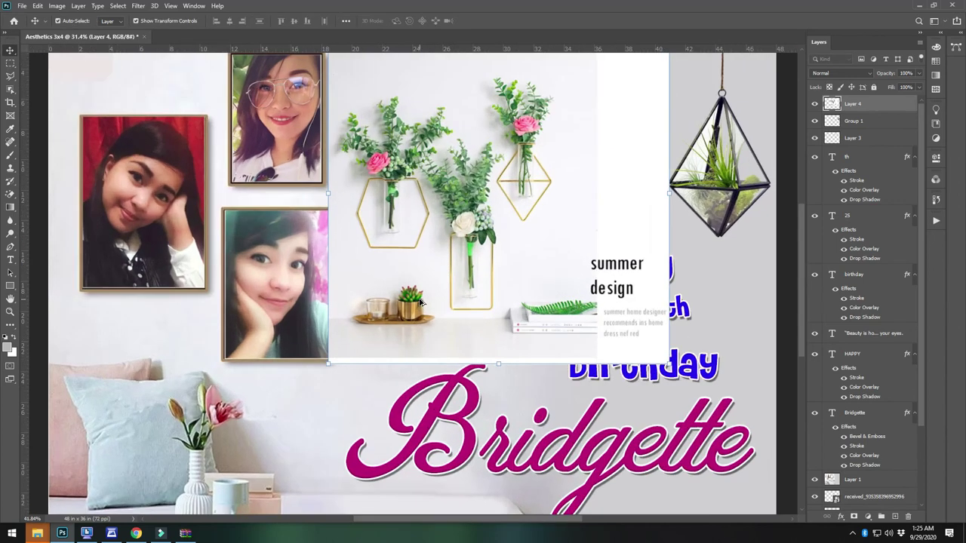
left_click(12, 63)
left_click_drag(345, 282, 442, 336)
key("ctrl+j")
key("v")
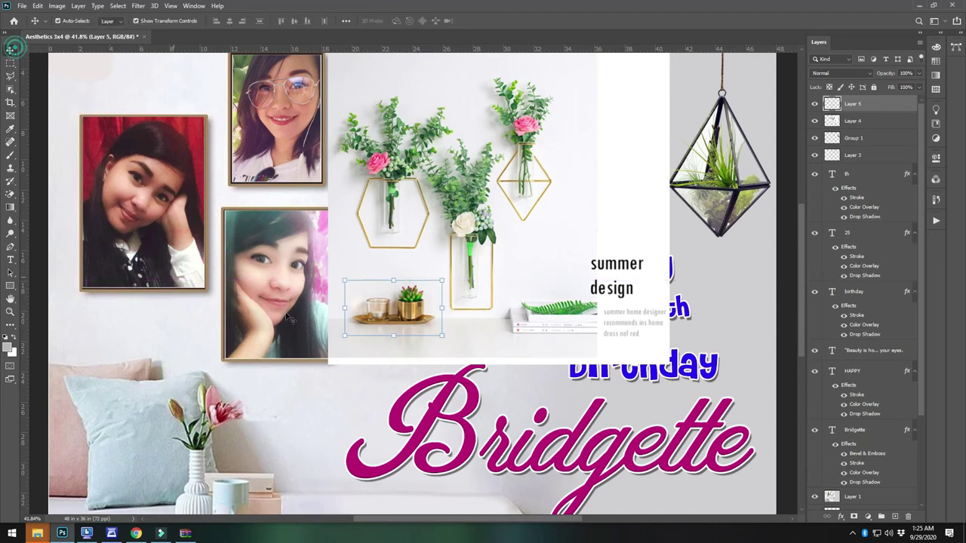
scroll(407, 198, "down", 3)
mouse_move(405, 197)
left_mouse_down()
mouse_move(520, 298)
mouse_move(442, 361)
mouse_move(431, 393)
mouse_move(446, 395)
mouse_move(442, 403)
left_mouse_up()
- Erase the leftover background around the candle and succulent tray with the soft Eraser brush
scroll(456, 423, "up", 7)
scroll(427, 405, "down", 1)
key("e")
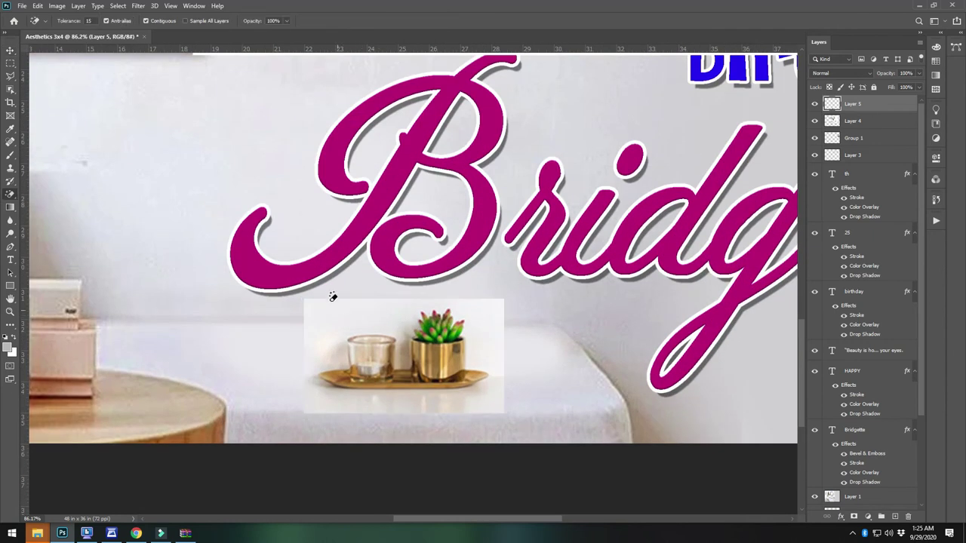
right_click(9, 194)
left_click(53, 193)
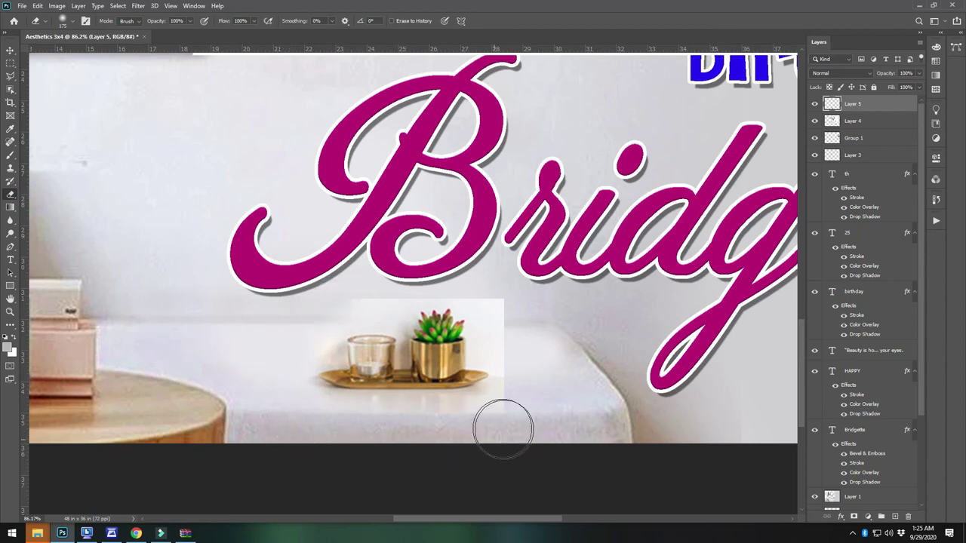
left_click_drag(511, 309, 522, 347)
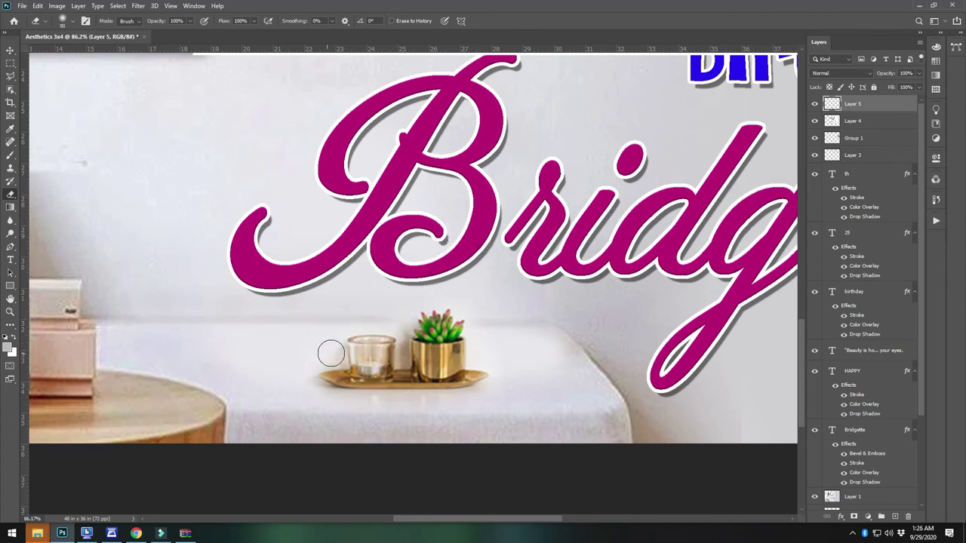
- Outline the diamond-framed vase with the pink rose in the pasted picture using the Polygonal Lasso and copy it to a new layer
scroll(400, 298, "down", 10)
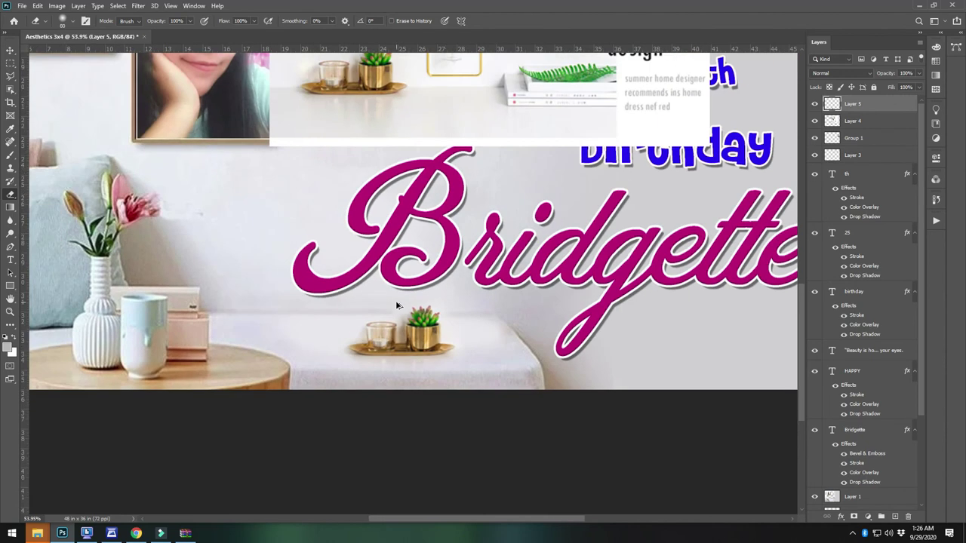
left_click(12, 51)
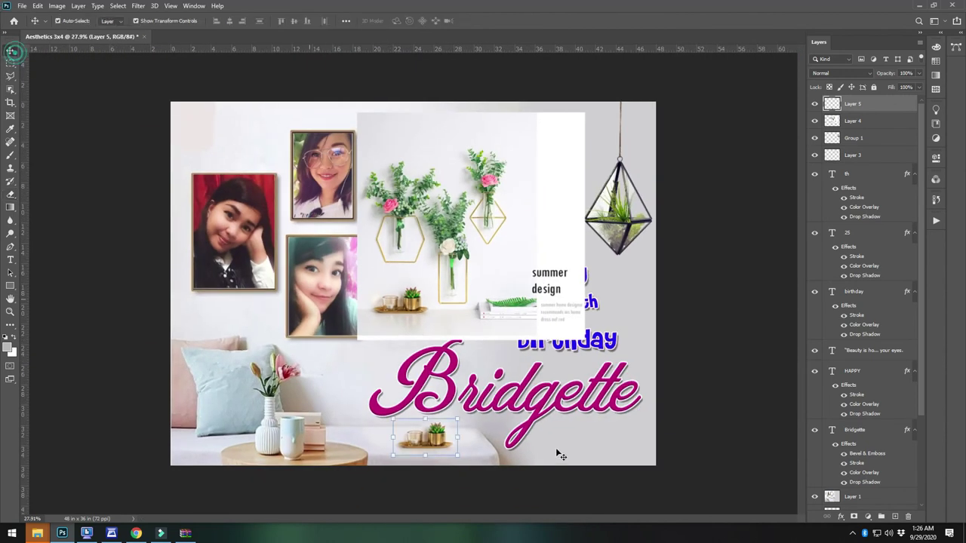
left_click(465, 214)
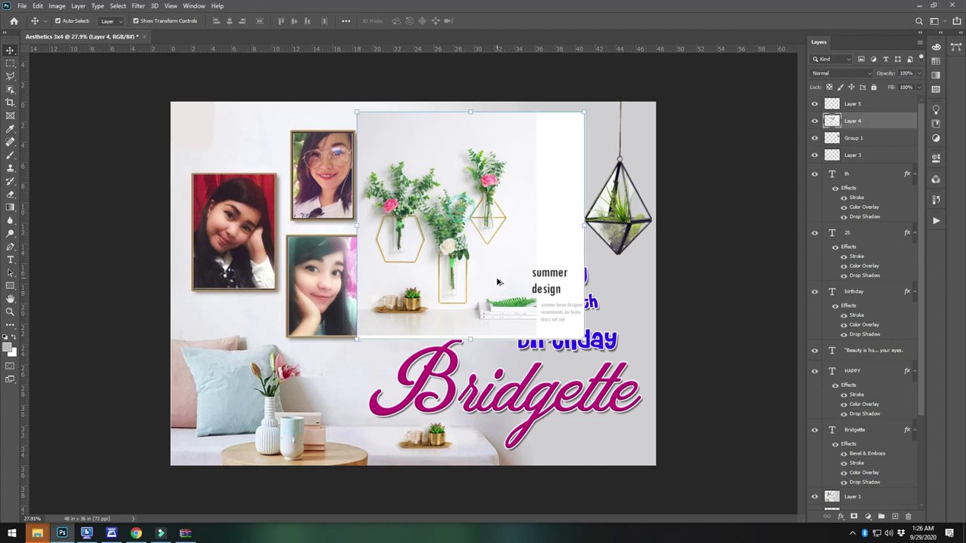
scroll(462, 211, "up", 2)
left_click(11, 76)
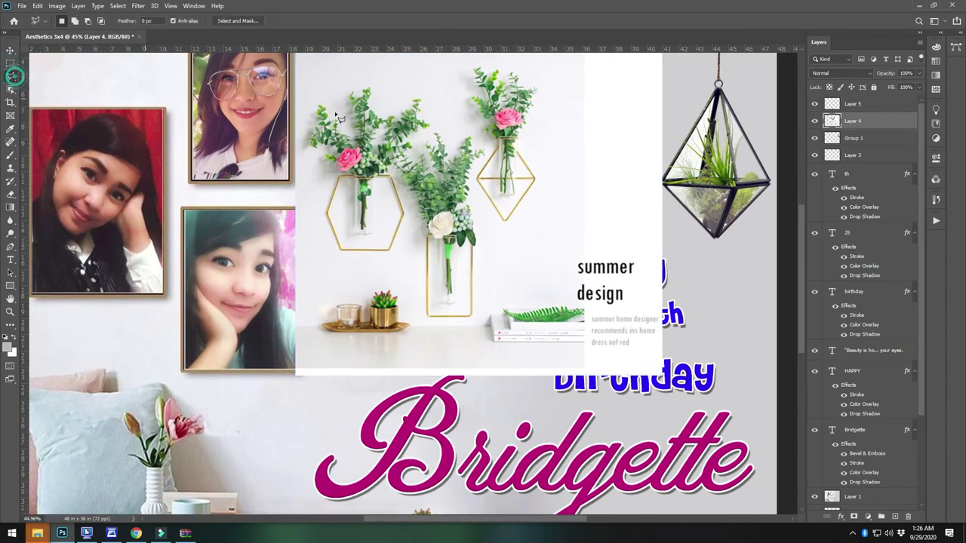
scroll(483, 70, "up", 1)
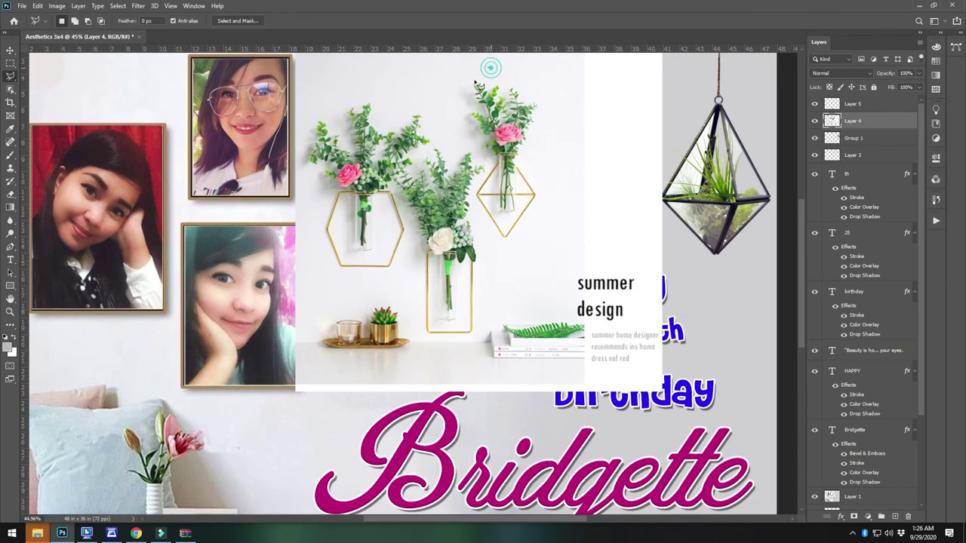
left_click(474, 147)
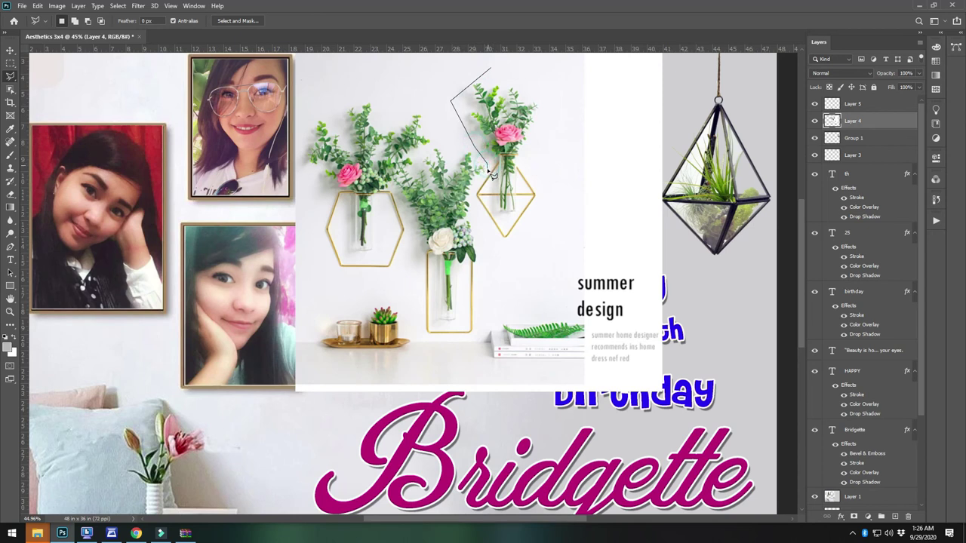
left_click(501, 245)
left_click(541, 204)
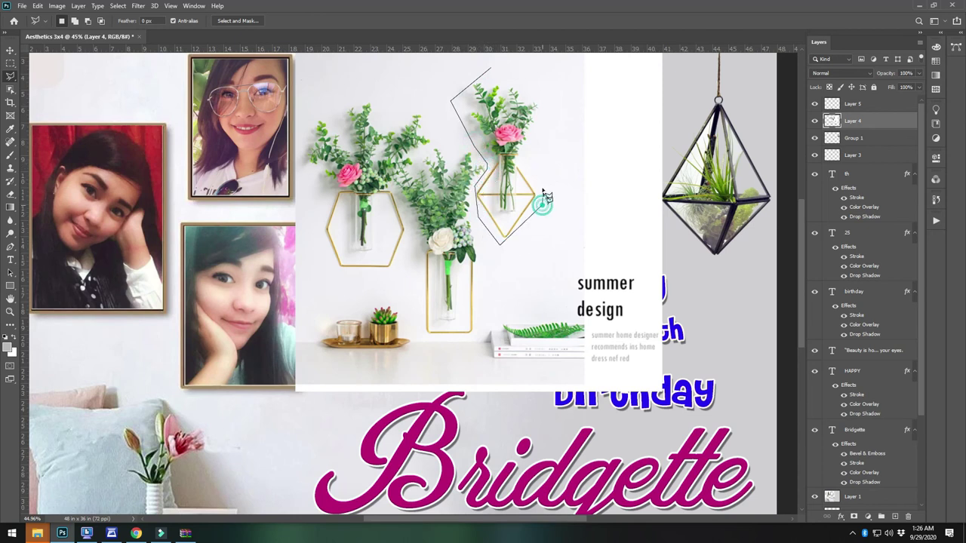
double_click(527, 78)
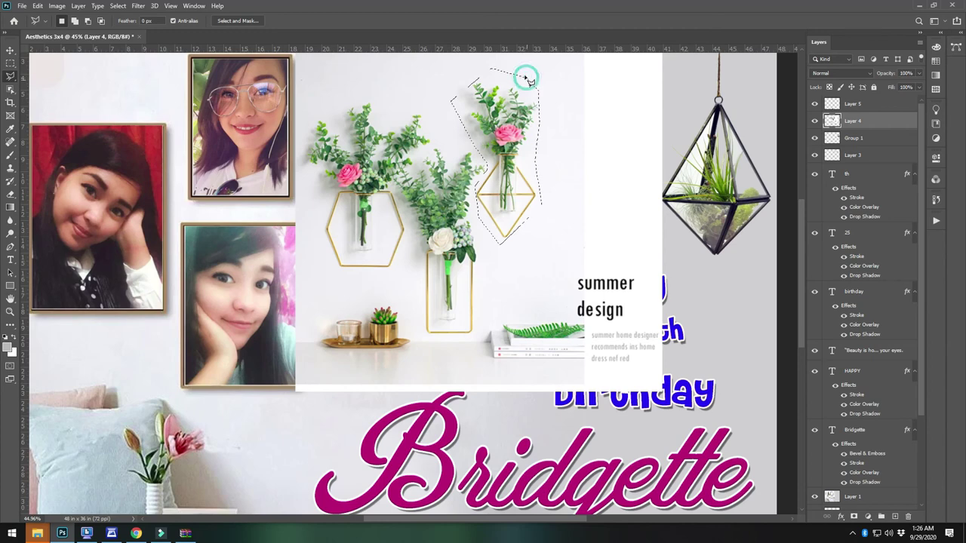
key("ctrl+j")
- Delete the pasted vase picture layer, keeping the extracted pieces
left_click(11, 51)
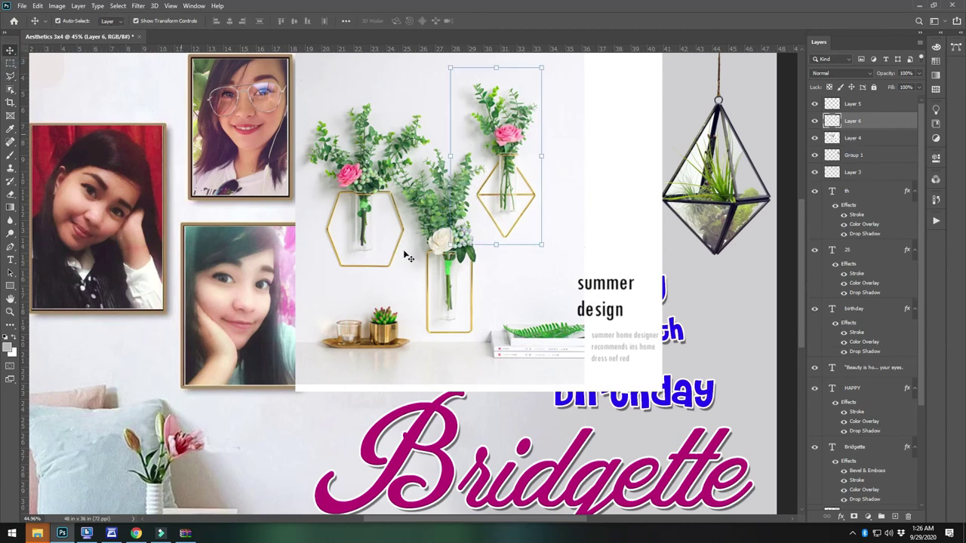
left_click(387, 256)
key("Delete")
- Move the diamond-framed vase to the canvas's upper-left corner above the first portrait and scale it down
scroll(387, 256, "down", 4)
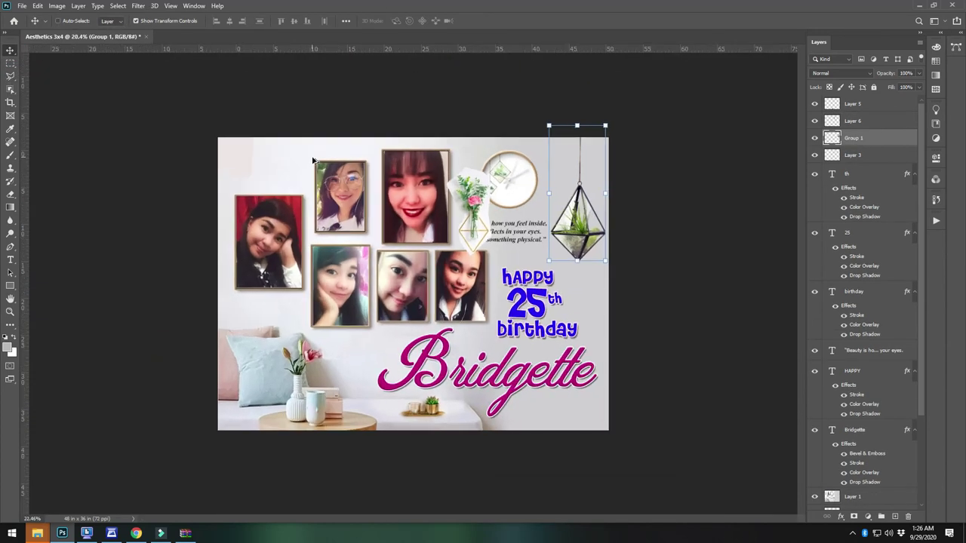
left_click_drag(490, 181, 163, 109)
scroll(222, 134, "up", 5)
key("ctrl+t")
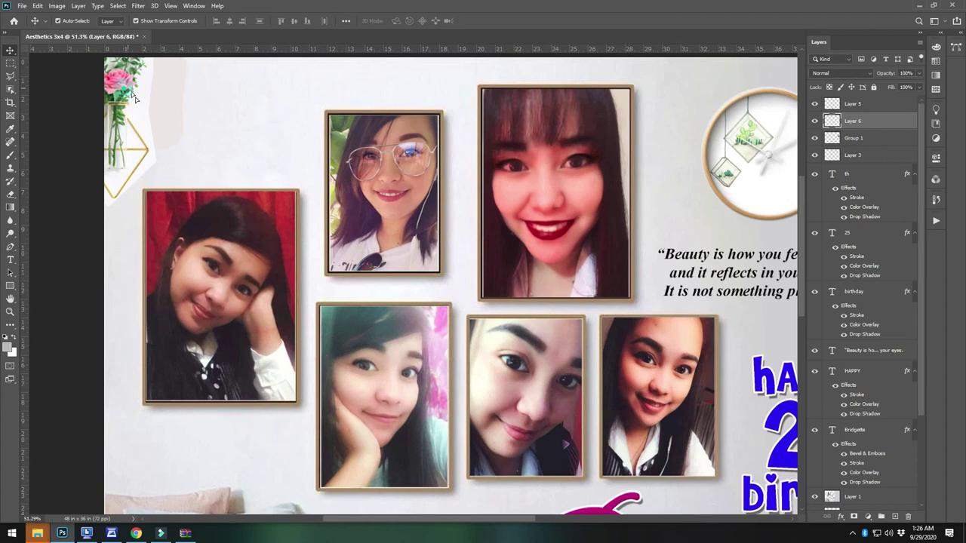
scroll(75, 75, "up", 2)
left_click_drag(69, 60, 117, 127)
left_click_drag(150, 176, 140, 141)
key("Return")
- Remove the remaining background around the diamond-framed vase with the Magic Eraser and the soft Eraser
scroll(159, 174, "left", 2)
key("e")
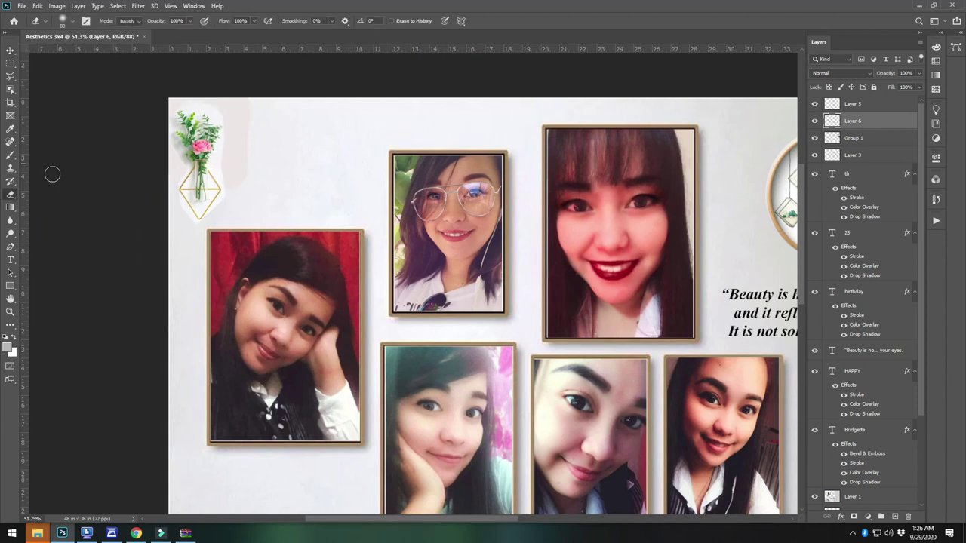
right_click(10, 197)
left_click(39, 213)
scroll(203, 166, "up", 4)
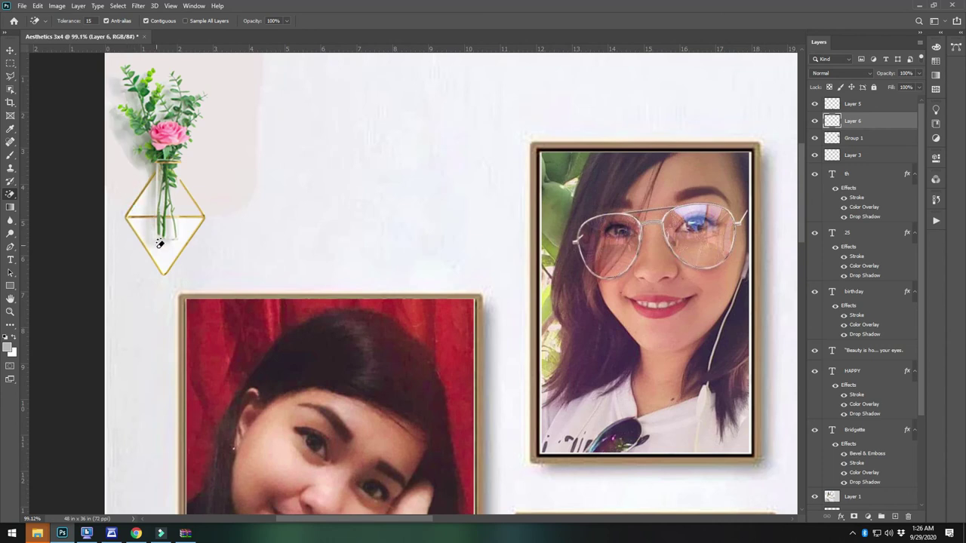
scroll(71, 162, "up", 2)
scroll(70, 161, "up", 3)
right_click(10, 194)
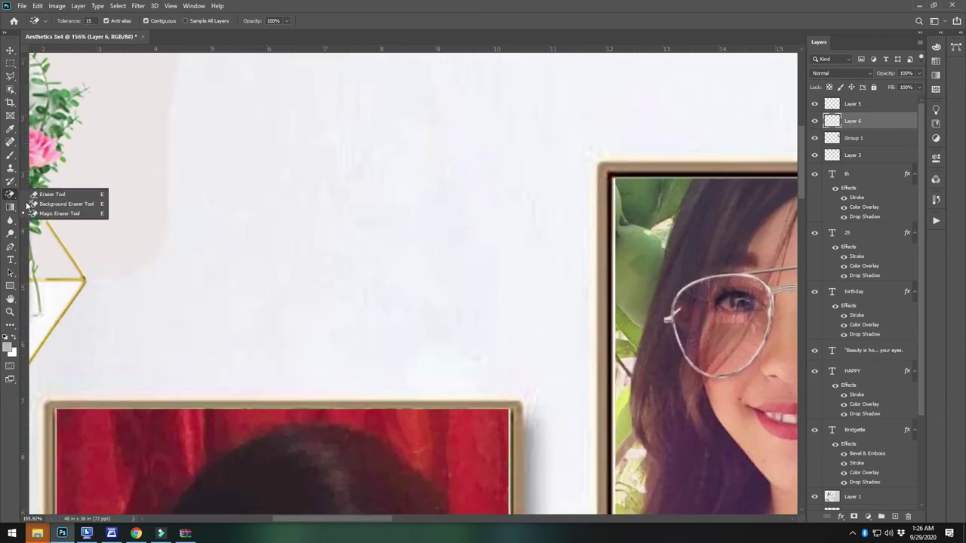
left_click(45, 194)
scroll(216, 249, "left", 4)
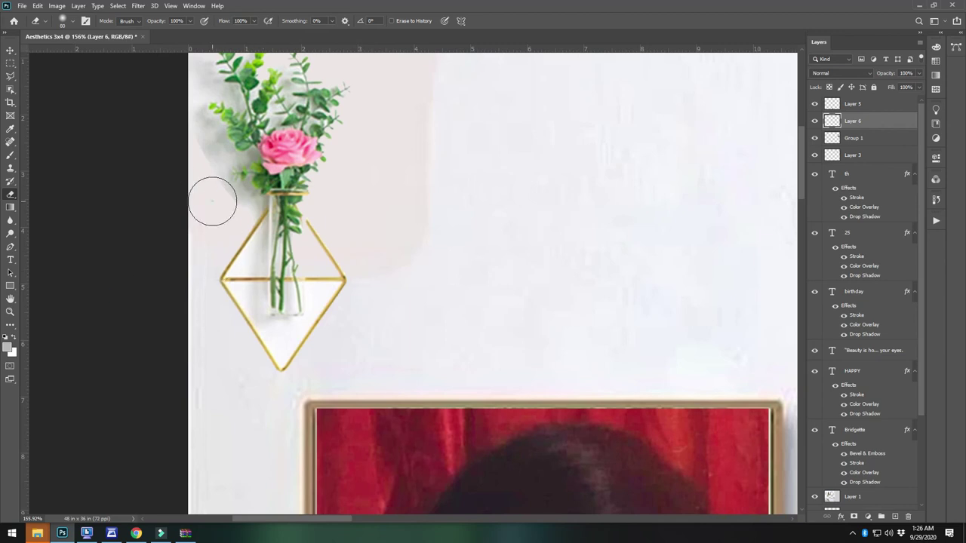
scroll(177, 143, "down", 5)
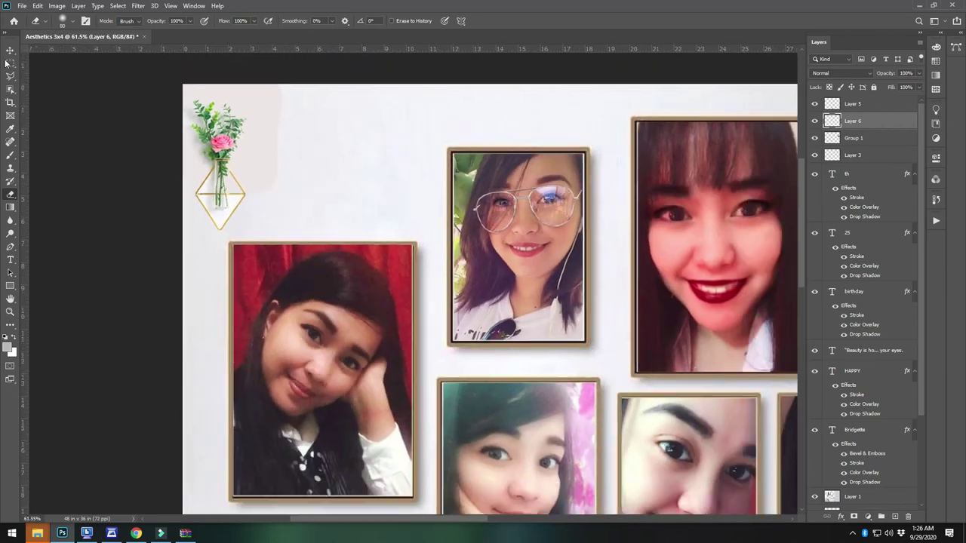
- Nudge the diamond-framed vase slightly up and right, and deselect the layers
left_click(10, 49)
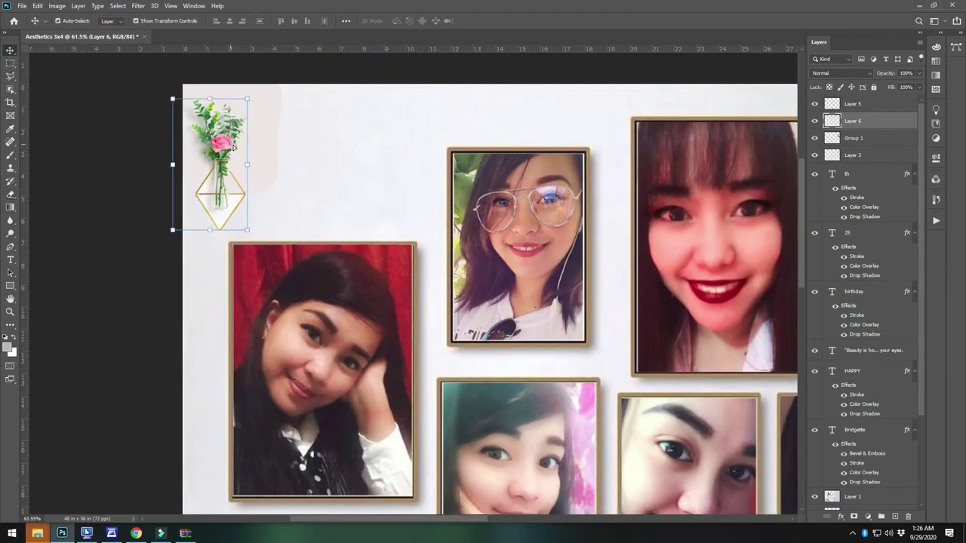
left_click_drag(233, 148, 241, 141)
left_click(277, 151)
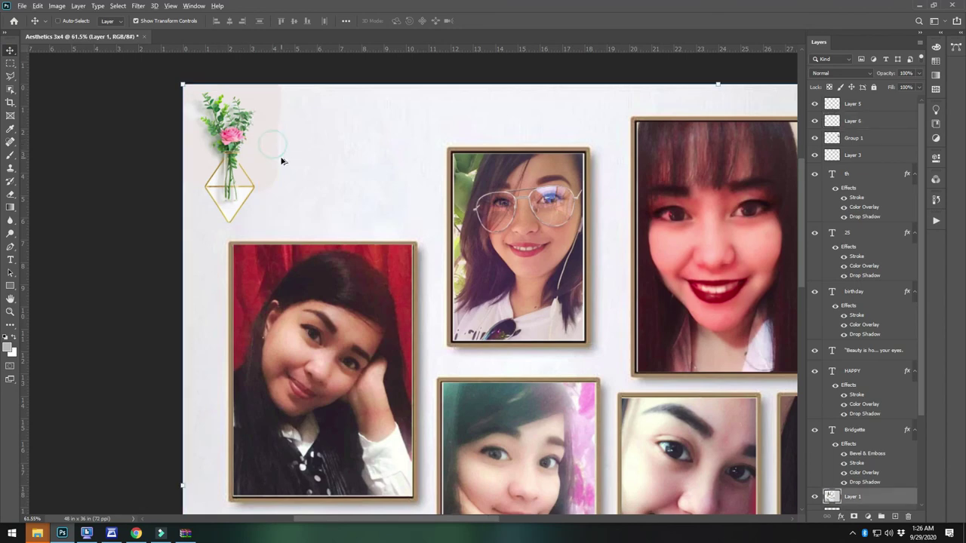
scroll(283, 156, "down", 3)
scroll(293, 158, "down", 2)
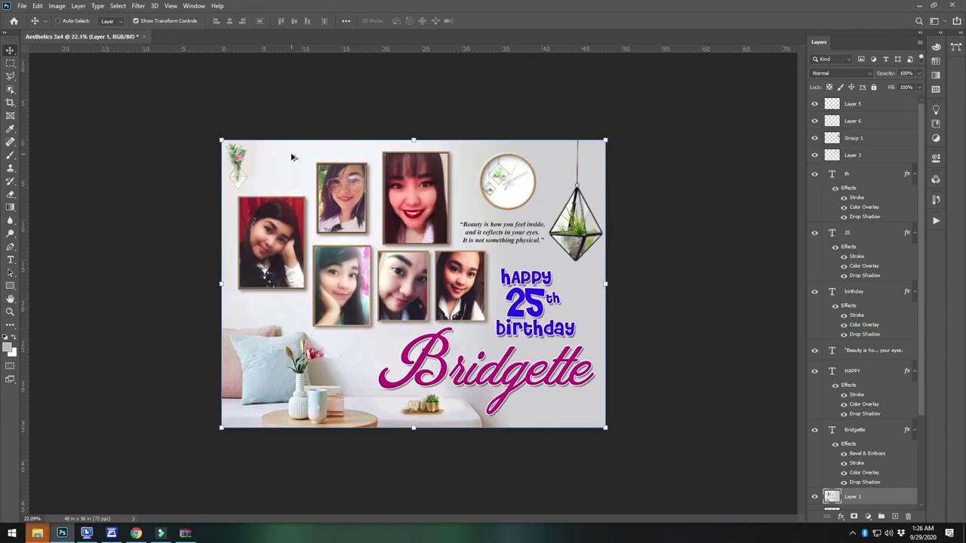
left_click(659, 293)
- Enlarge the diamond-framed vase and place it in the corner above the first portrait
scroll(231, 120, "up", 5)
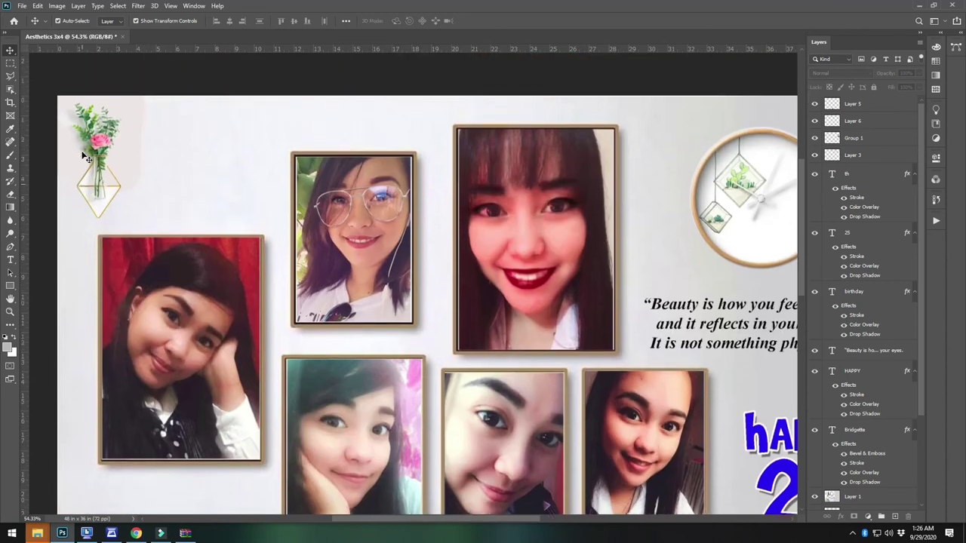
left_click(87, 120)
left_click_drag(60, 111, 22, 61)
left_click_drag(105, 122, 114, 142)
key("Return")
left_click(222, 74)
key("ctrl+0")
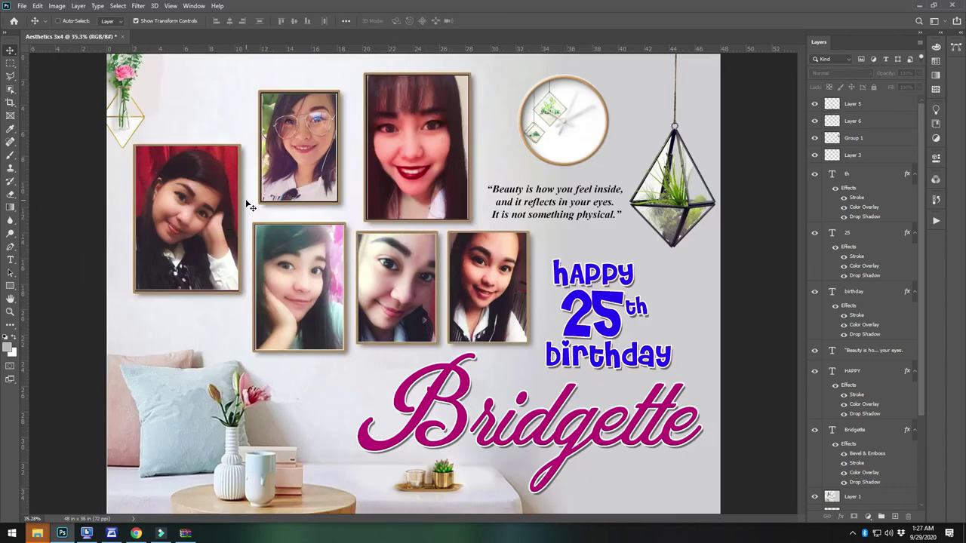
- Enlarge and rotate the vase so only its rose and leaves reach in from the canvas's upper-left corner
left_click_drag(132, 84, 114, 95)
scroll(121, 125, "down", 1)
left_click_drag(177, 85, 179, 143)
key("Return")
left_click(694, 256)
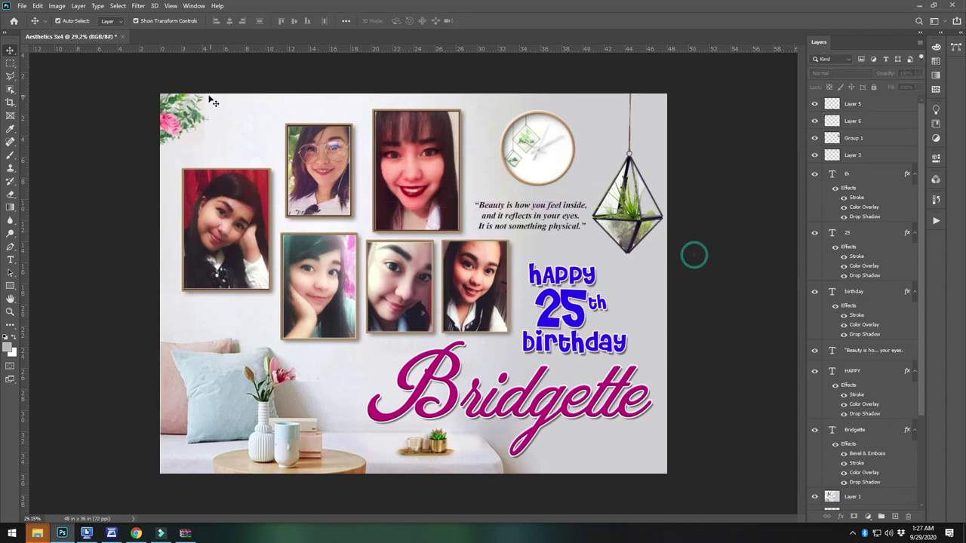
- Switch to Chrome, copy the test tube vase picture again and return to Photoshop
key("alt+Tab")
right_click(677, 216)
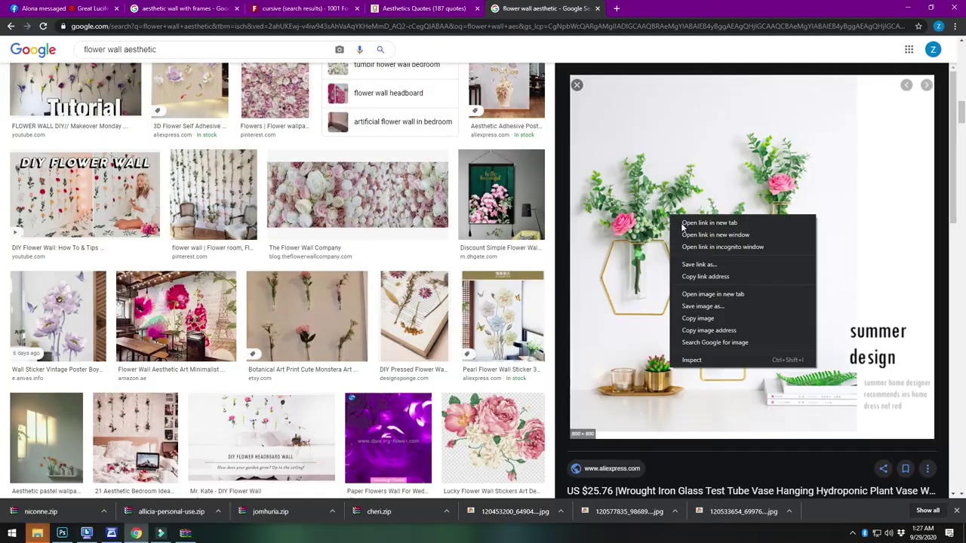
left_click(719, 318)
key("alt+Tab")
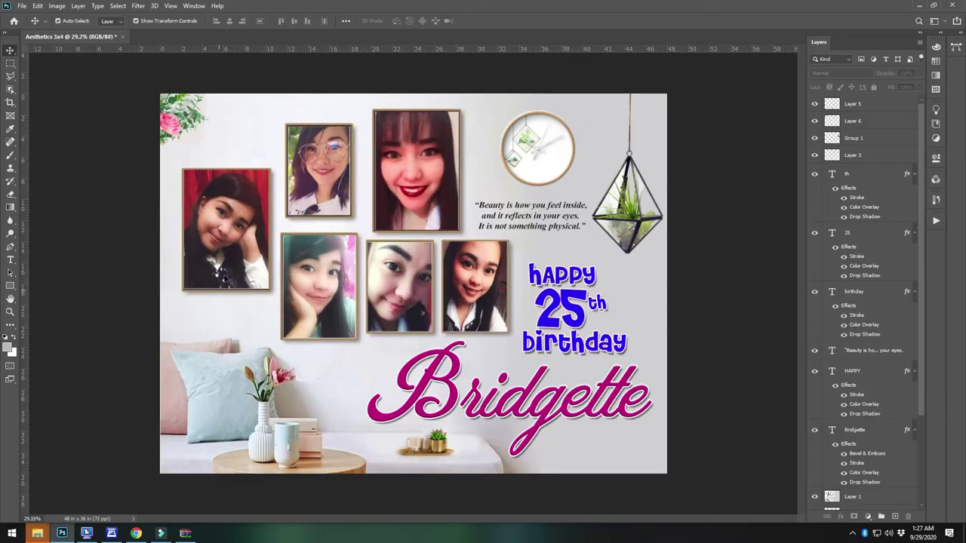
- Darken the wall clock with a Curves adjustment, placing an upper curve point at input 204, output 181
key("ctrl+0")
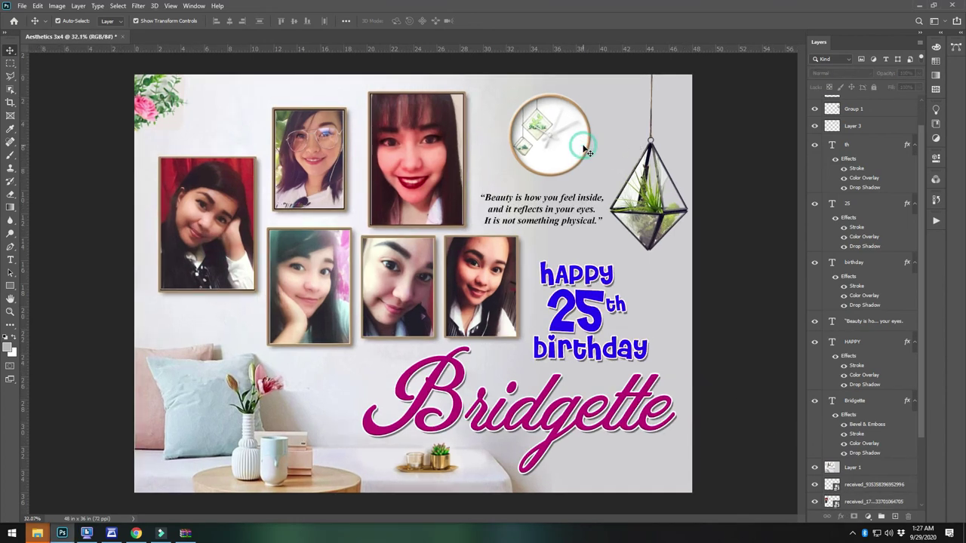
left_click(534, 152)
key("ctrl+m")
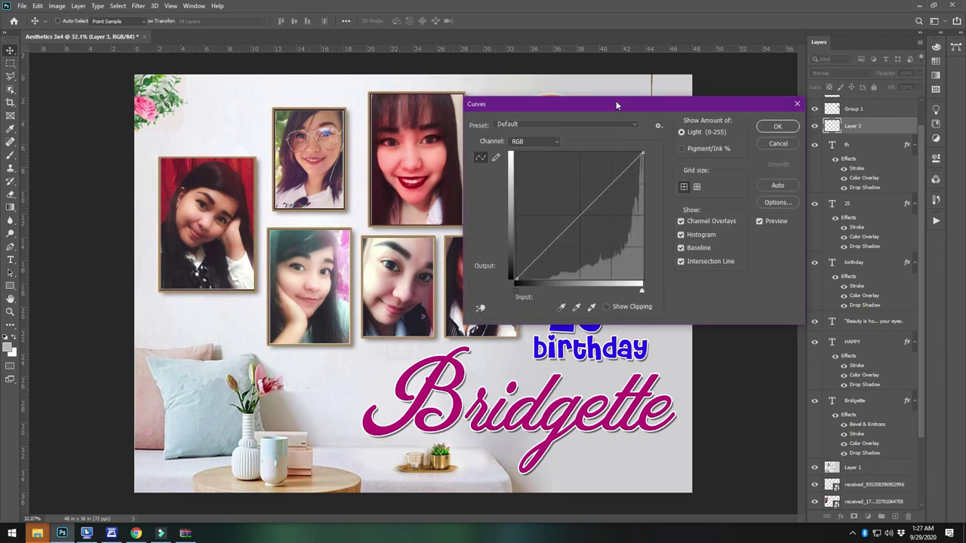
left_click_drag(573, 320, 574, 329)
left_click_drag(620, 265, 625, 281)
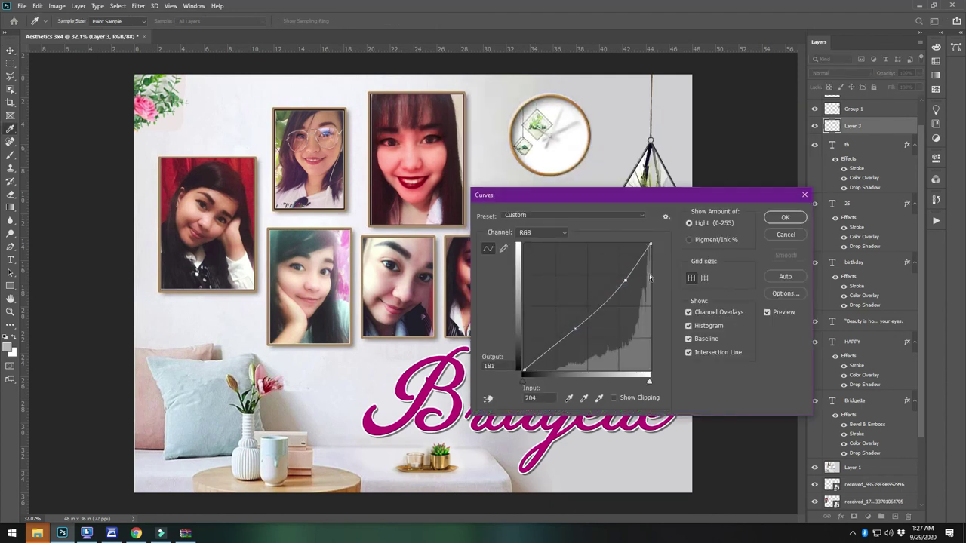
left_click(785, 218)
key("v")
scroll(551, 125, "up", 3)
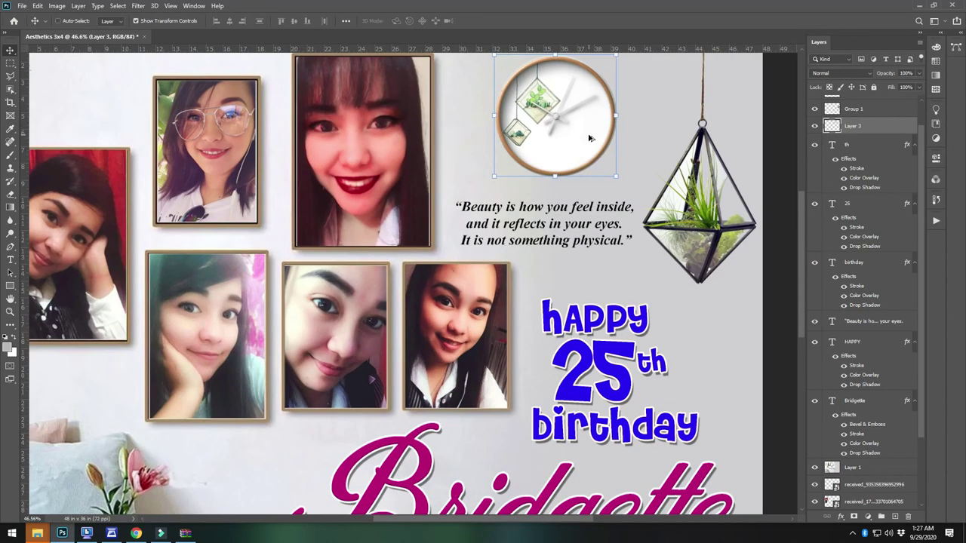
scroll(573, 150, "down", 5)
scroll(587, 215, "up", 3)
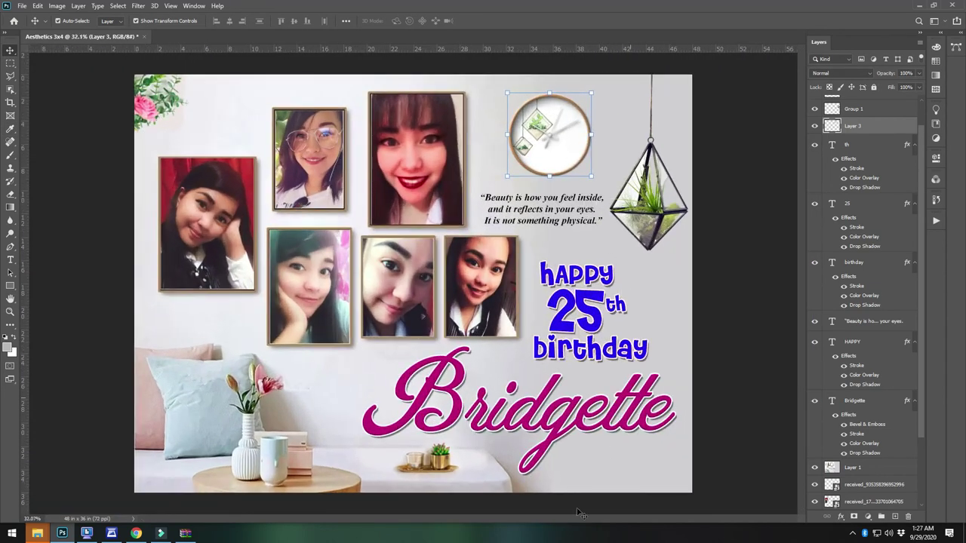